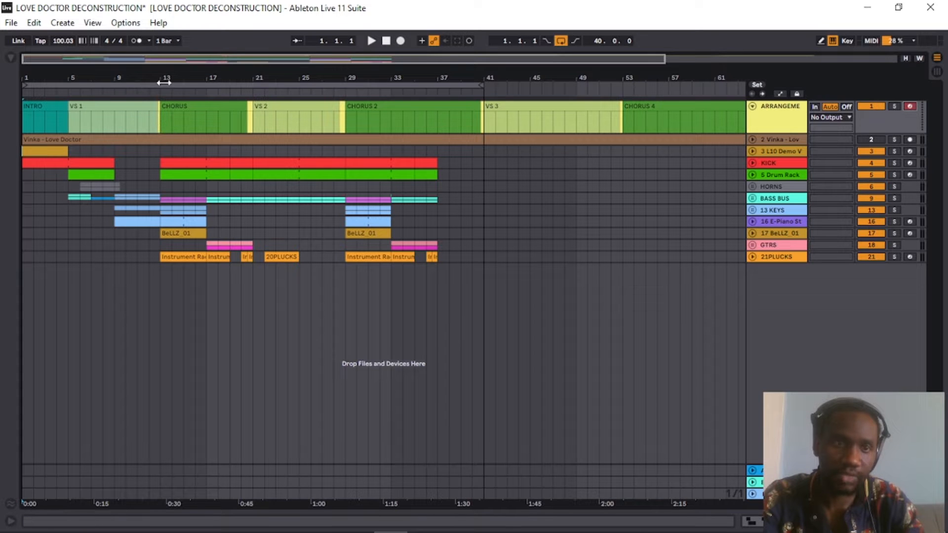
# Zoom in around the first CHORUS section and select the short transition clips just before and just after it
pyautogui.moveTo(166, 60); pyautogui.dragTo(200, 186)
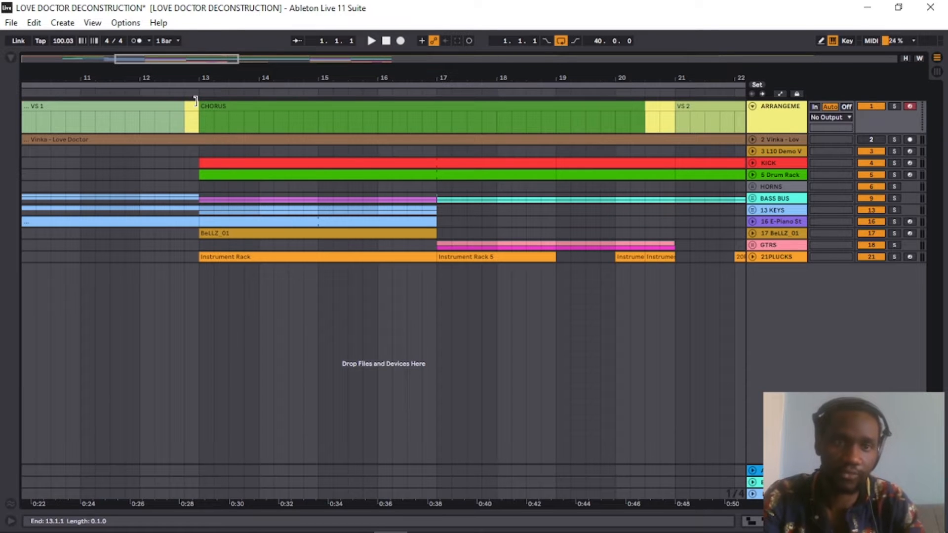
pyautogui.moveTo(198, 57); pyautogui.dragTo(190, 41)
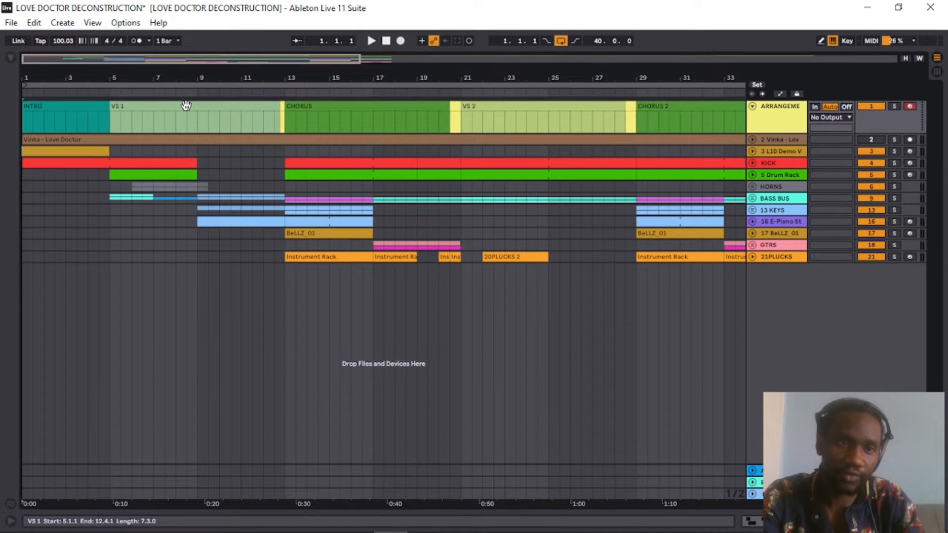
pyautogui.moveTo(291, 67); pyautogui.dragTo(289, 85)
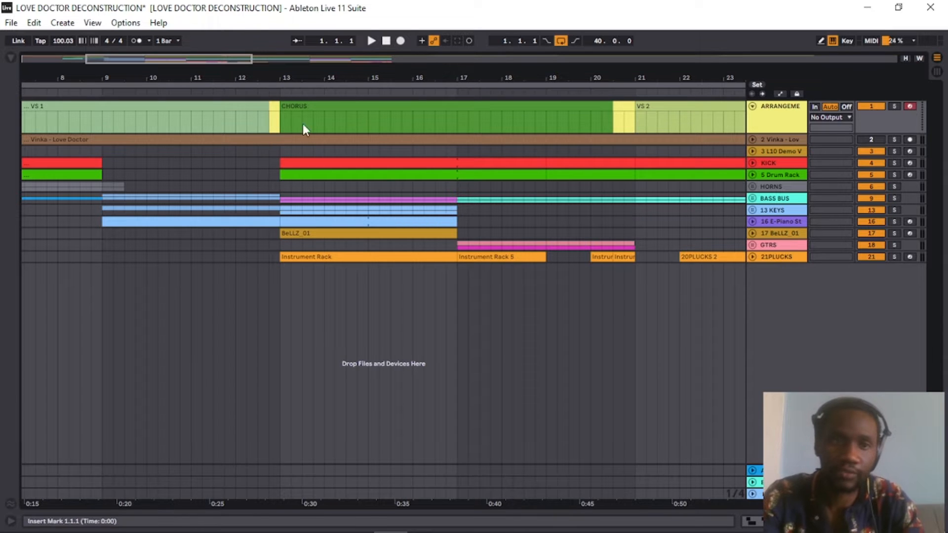
pyautogui.click(274, 109)
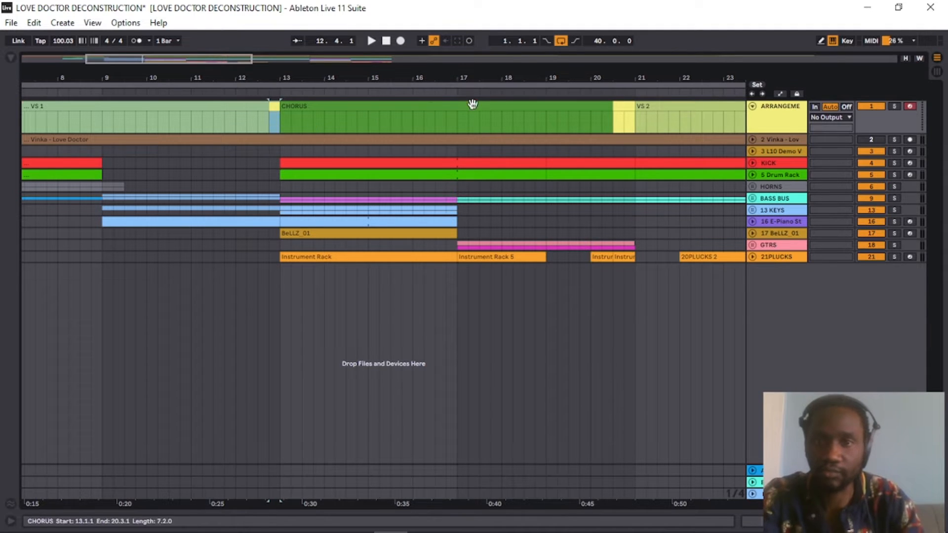
pyautogui.click(625, 105)
pyautogui.click(625, 104)
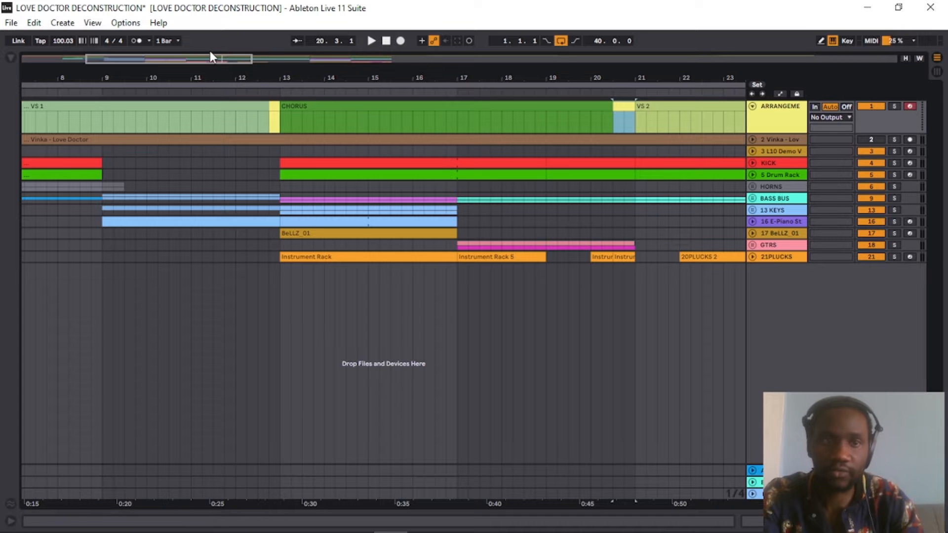
# Review the rest of the song structure, selecting the transition clip between VS 2 and CHORUS 2 and then the ULTRO section
pyautogui.moveTo(209, 57); pyautogui.dragTo(346, 23)
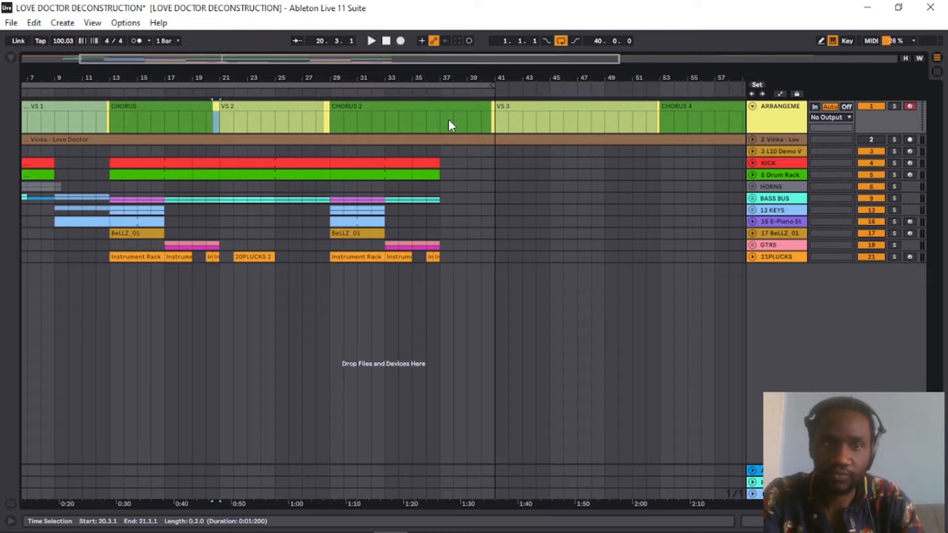
pyautogui.click(324, 110)
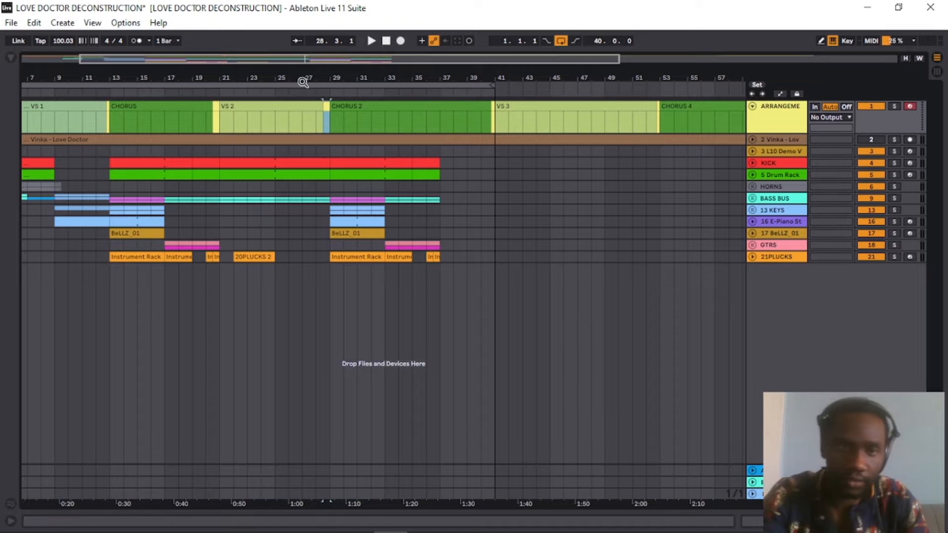
pyautogui.moveTo(335, 58); pyautogui.dragTo(335, 45)
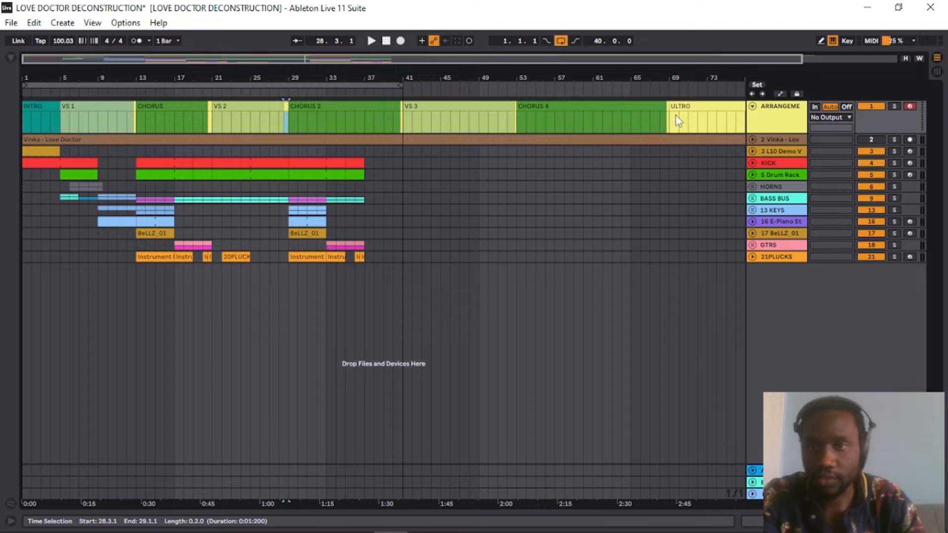
pyautogui.click(690, 108)
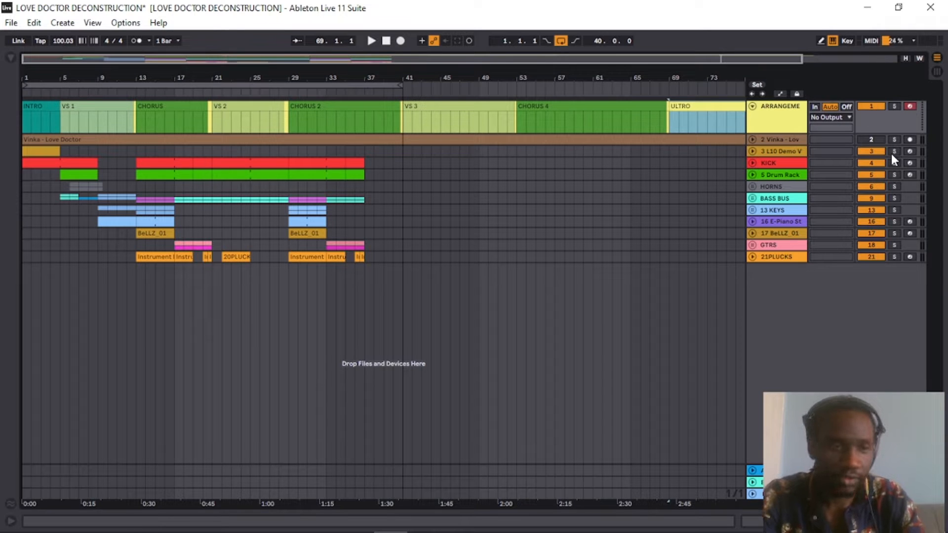
# Show the L10 Demo vocal track's device, unfold the track and zoom the arrangement in on the intro
pyautogui.doubleClick(798, 152)
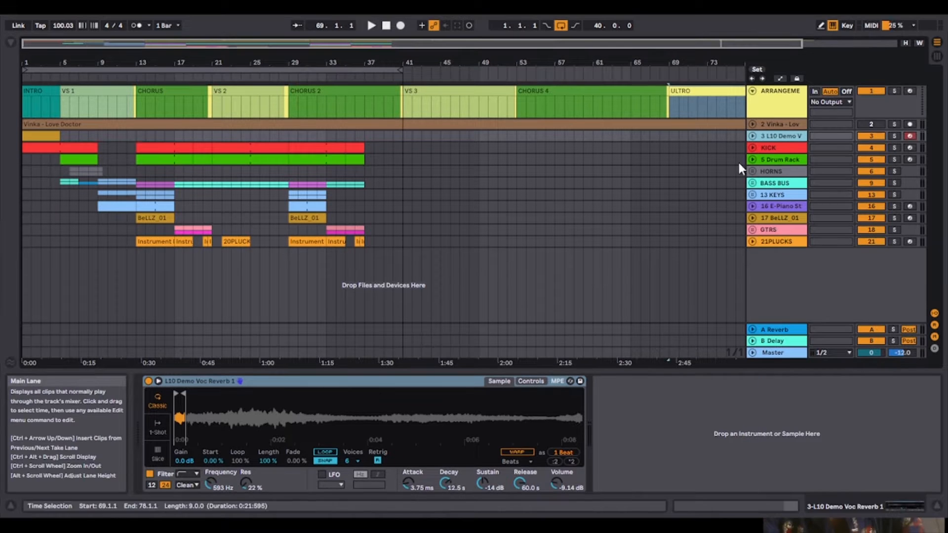
pyautogui.click(752, 151)
pyautogui.moveTo(24, 44); pyautogui.dragTo(23, 107)
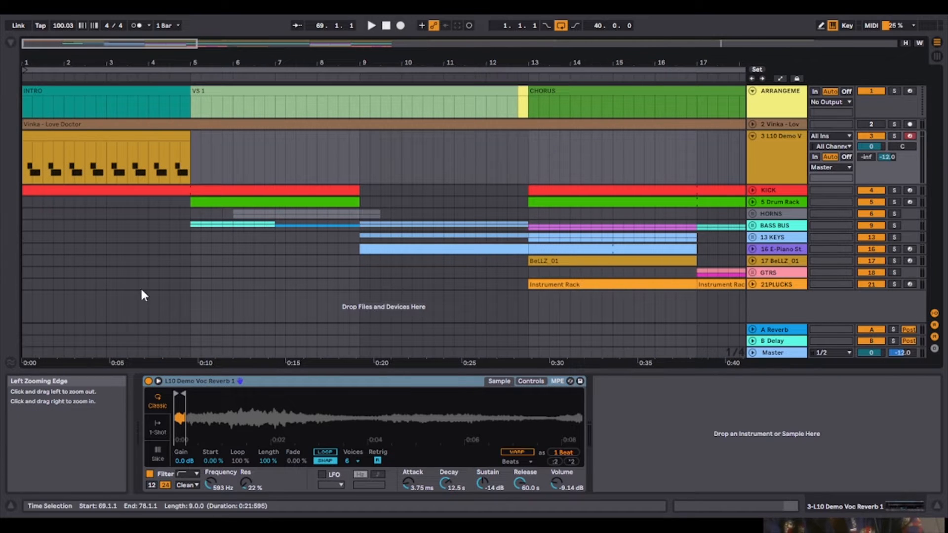
# Inspect the L10 Demo Voc Reverb 1 sampler's control settings, viewing its pitch envelope and its amplitude envelope
pyautogui.click(265, 382)
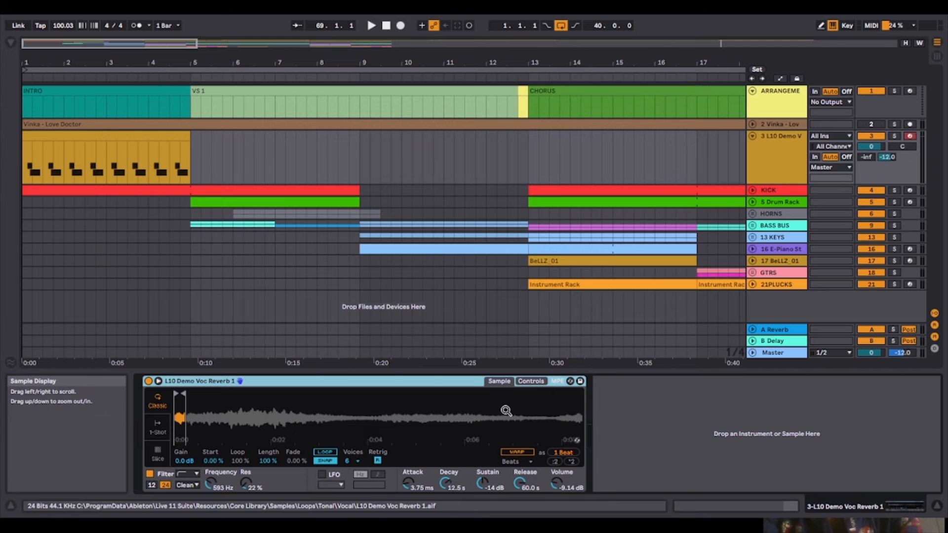
pyautogui.click(535, 383)
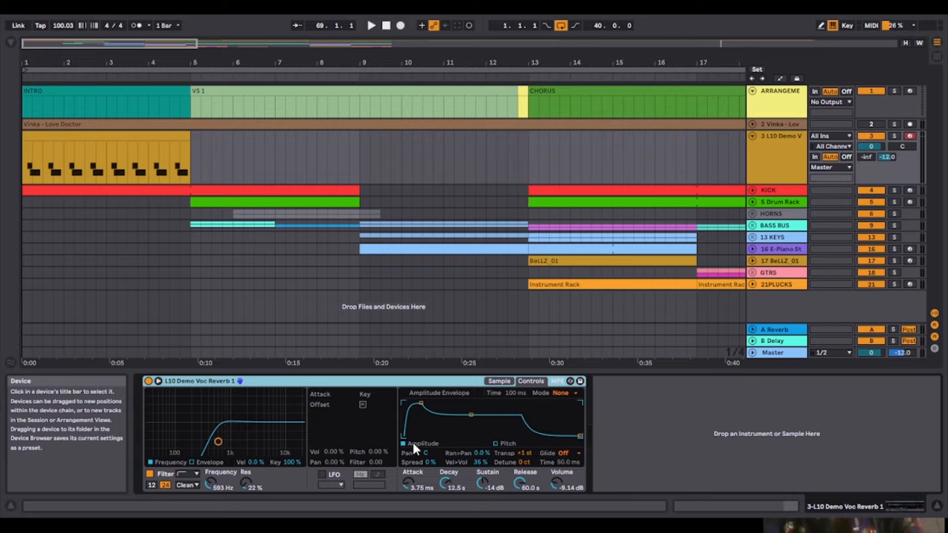
pyautogui.click(510, 442)
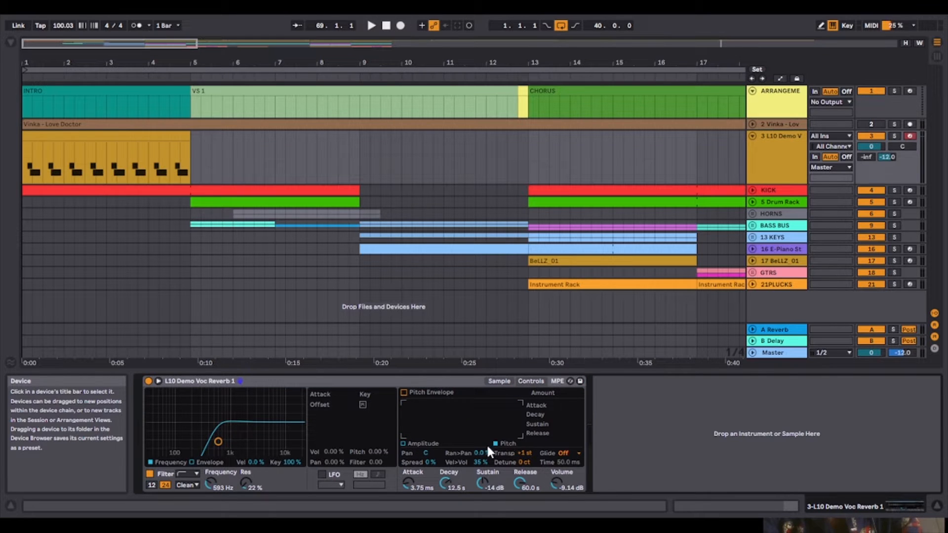
pyautogui.click(409, 446)
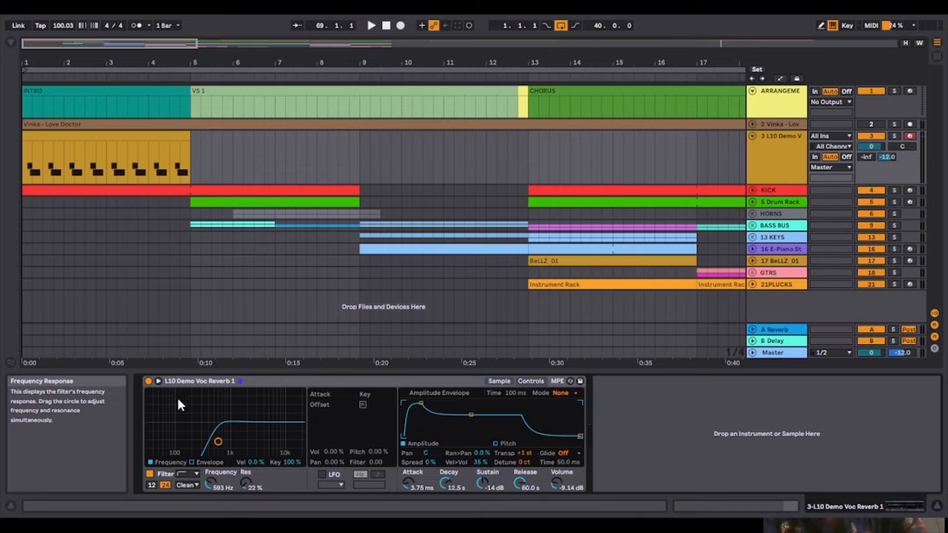
# Unfold the KICK track, solo it together with the L10 Demo vocal track, and play the intro clip through
pyautogui.click(78, 141)
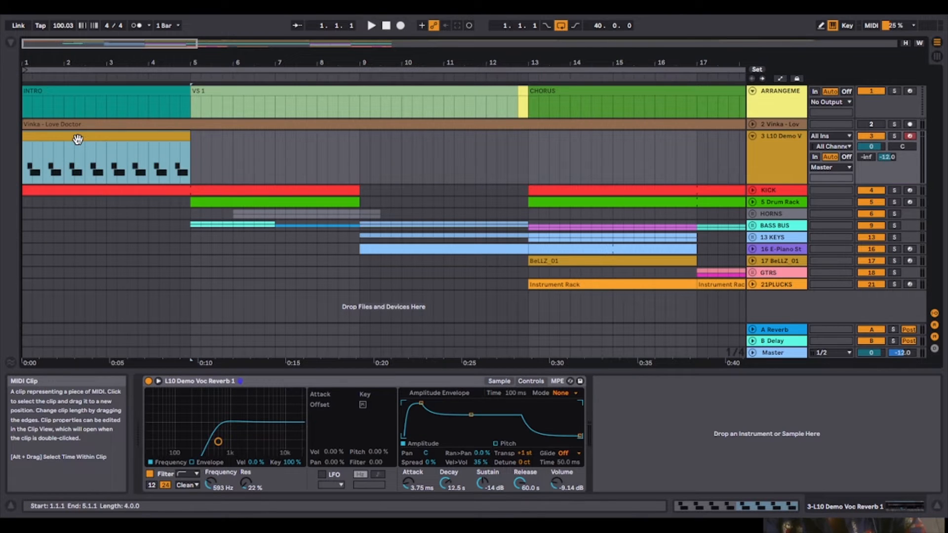
pyautogui.click(752, 191)
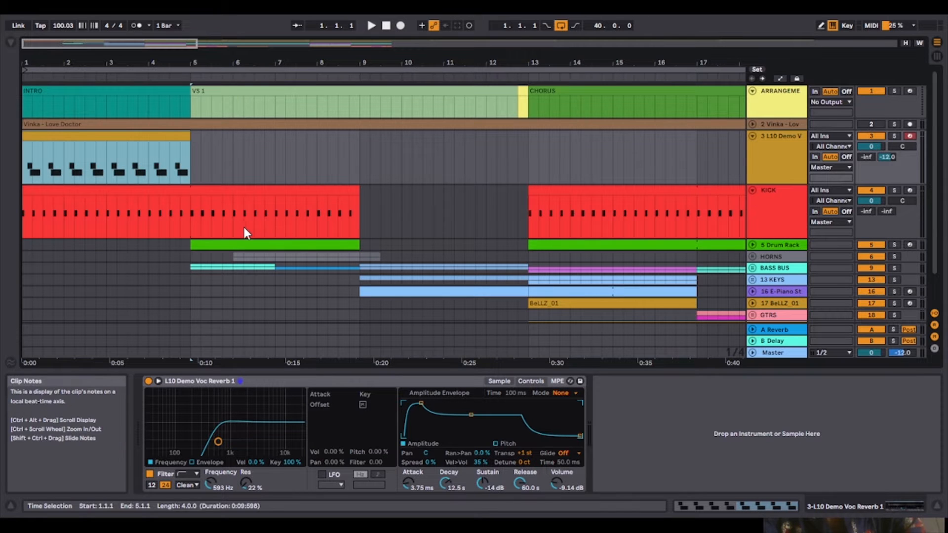
pyautogui.click(895, 191)
pyautogui.click(895, 136)
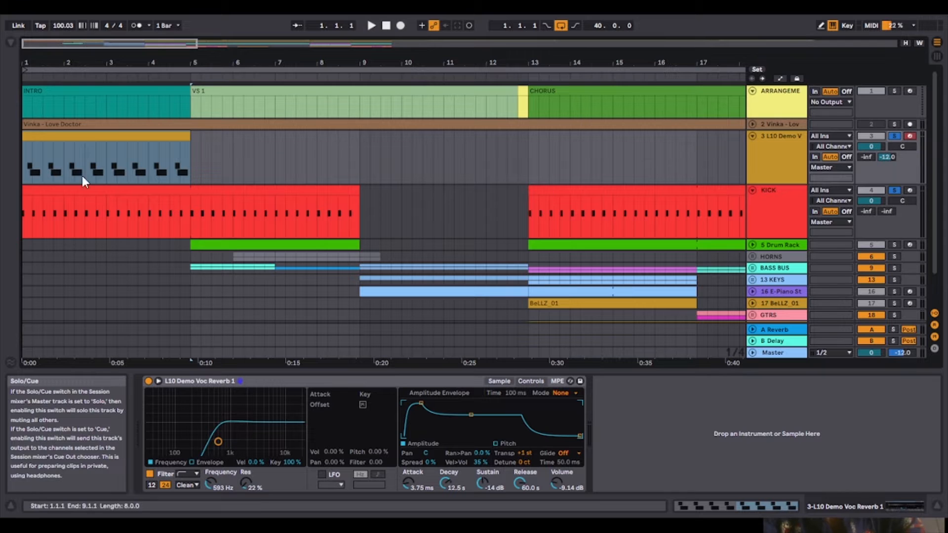
pyautogui.click(92, 141)
pyautogui.press('space')
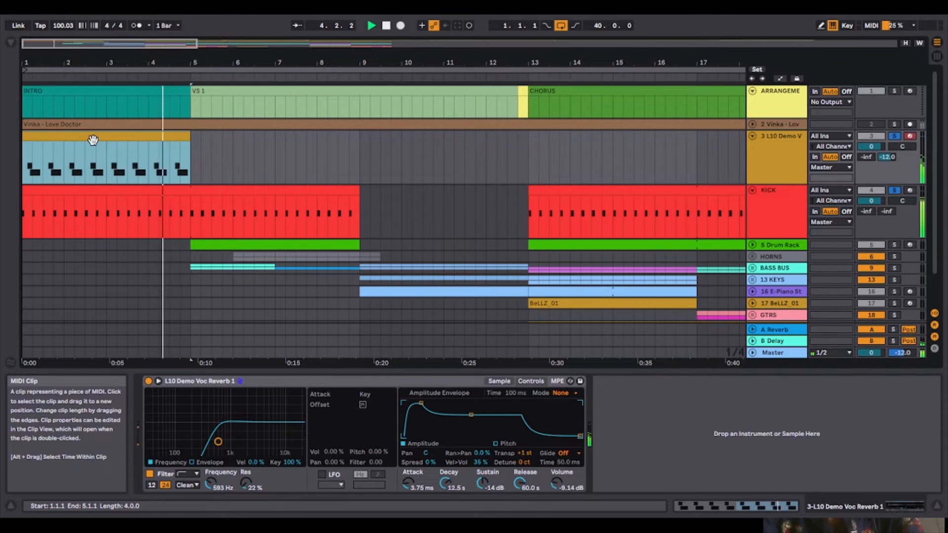
pyautogui.press('space')
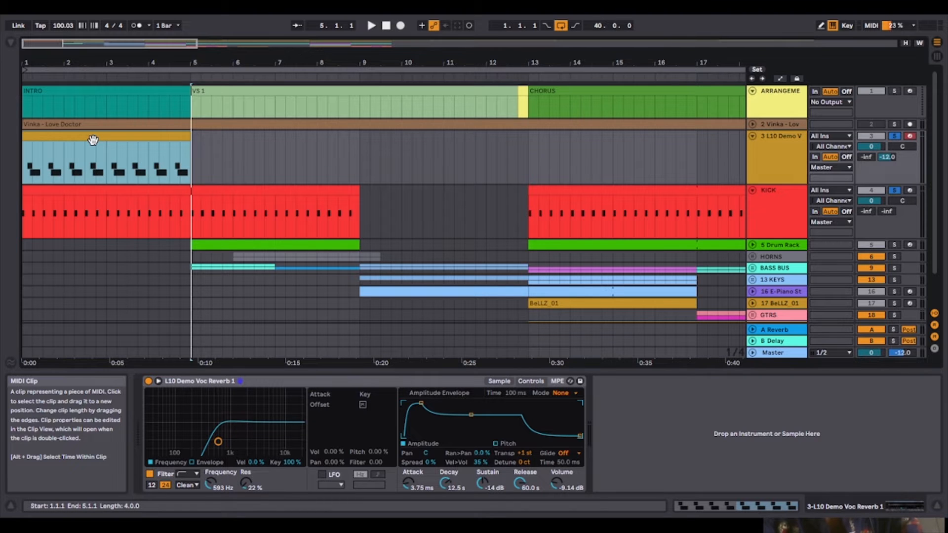
# Inspect the B Delay return track's Delay settings in the Session mixer, and return to the arrangement
pyautogui.press('Tab')
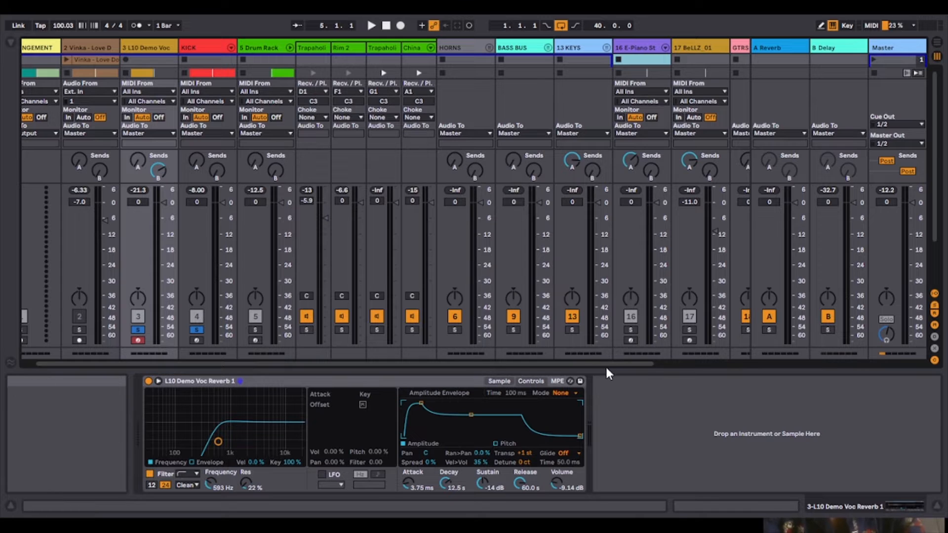
pyautogui.click(696, 364)
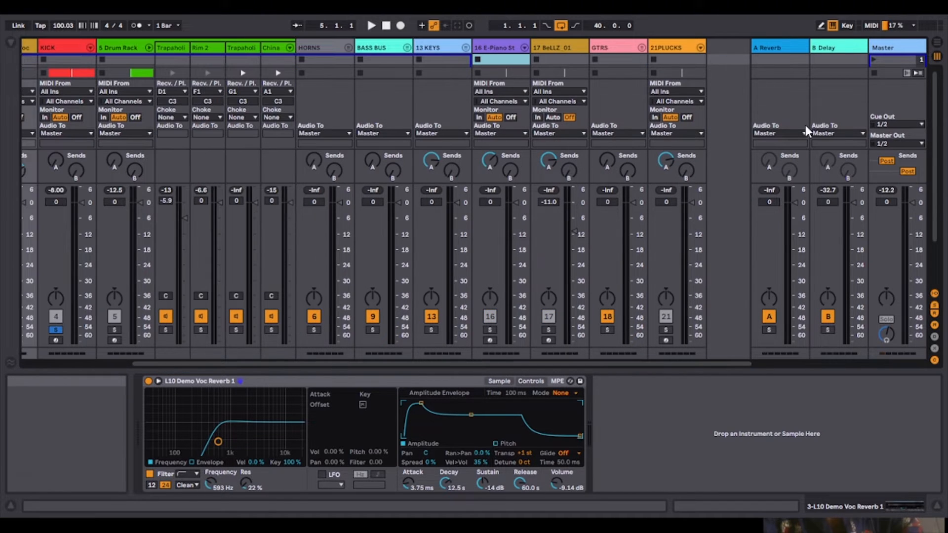
pyautogui.click(834, 49)
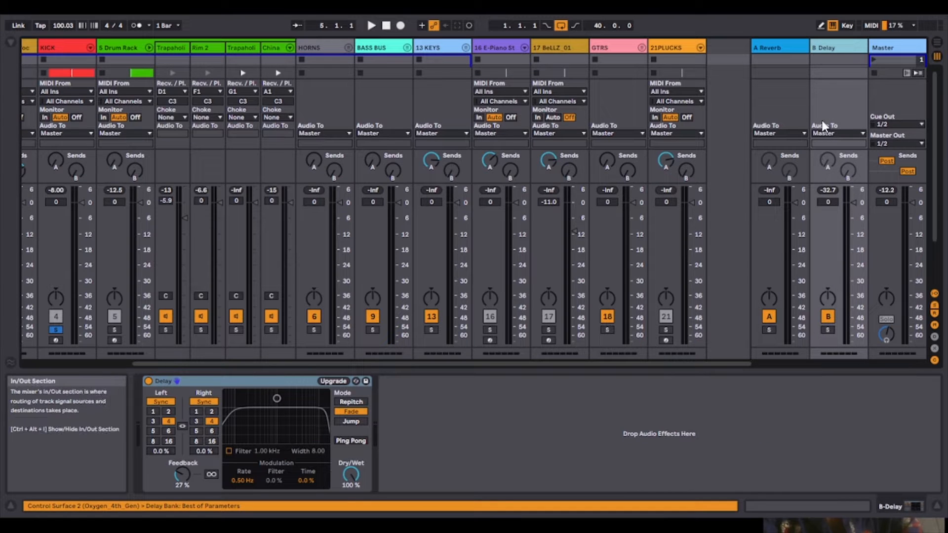
pyautogui.press('space')
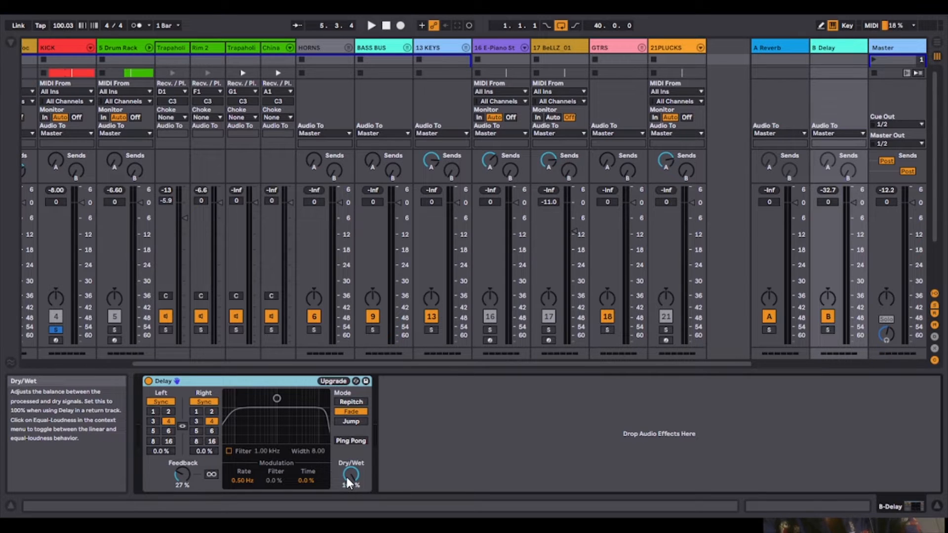
pyautogui.press('Tab')
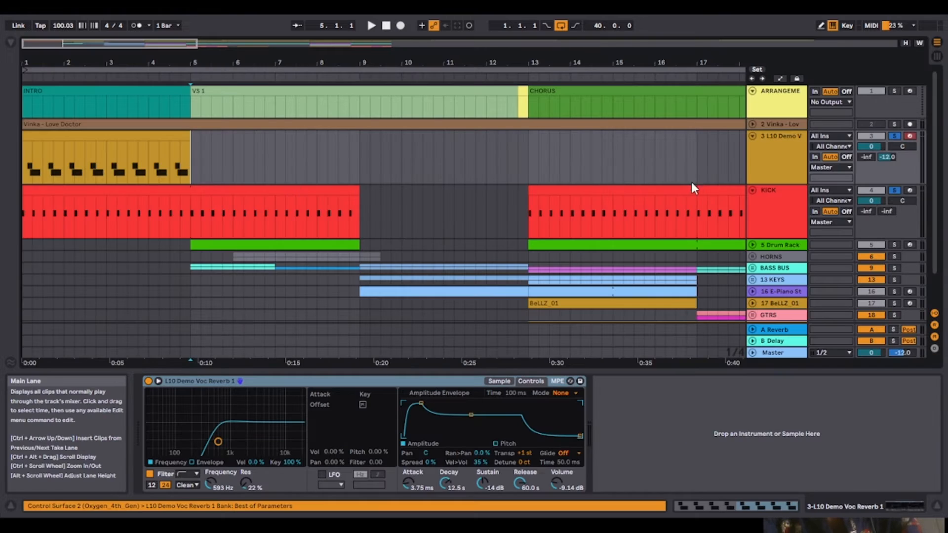
# Turn off solo on the L10 Demo vocal and KICK tracks, and unfold the Drum Rack track
pyautogui.moveTo(933, 191); pyautogui.dragTo(945, 244)
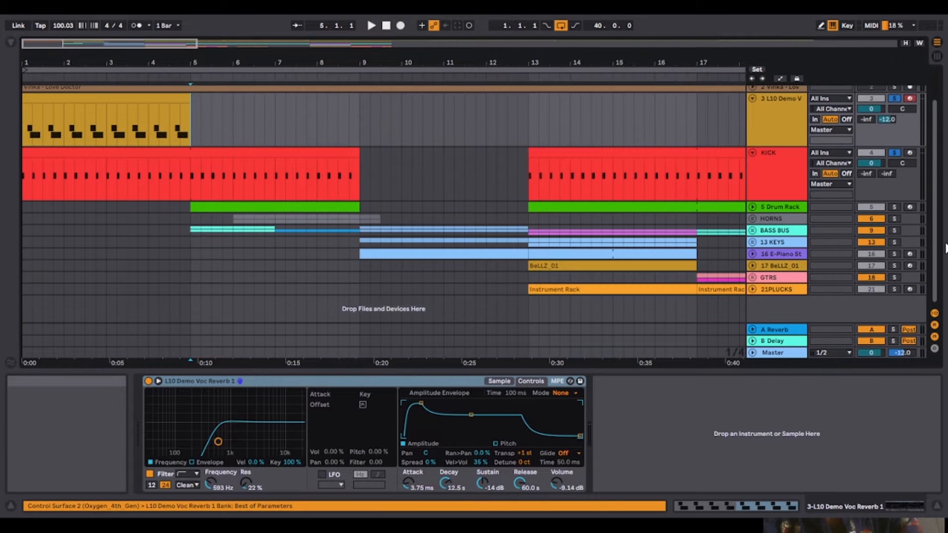
pyautogui.click(894, 99)
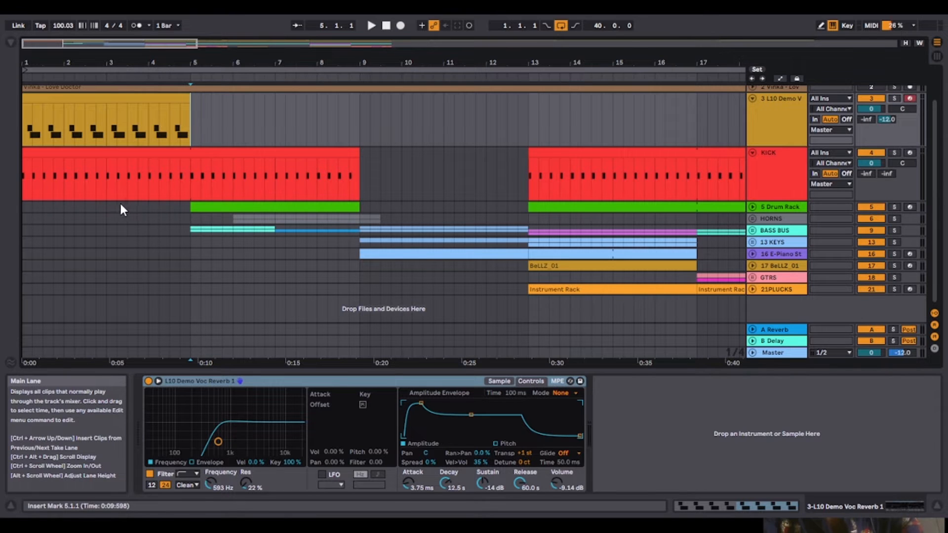
pyautogui.click(108, 206)
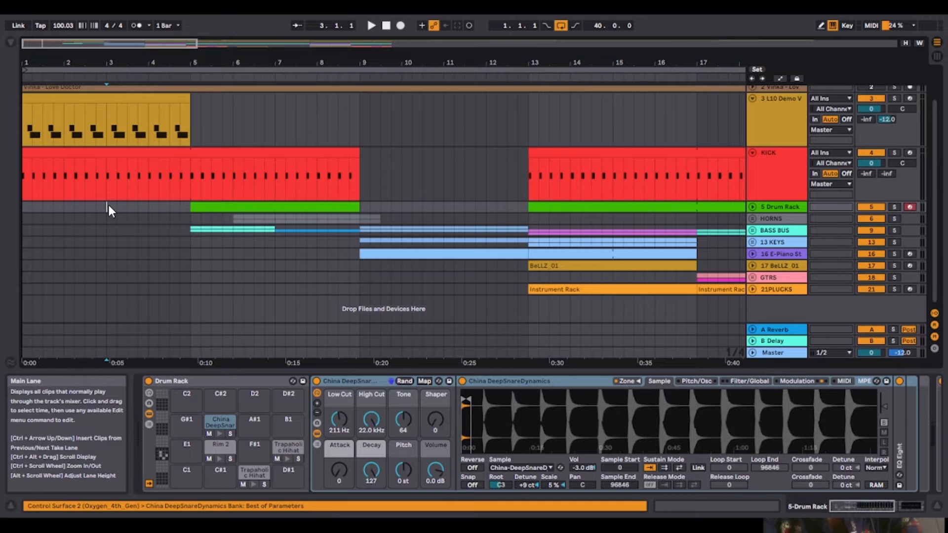
pyautogui.click(753, 205)
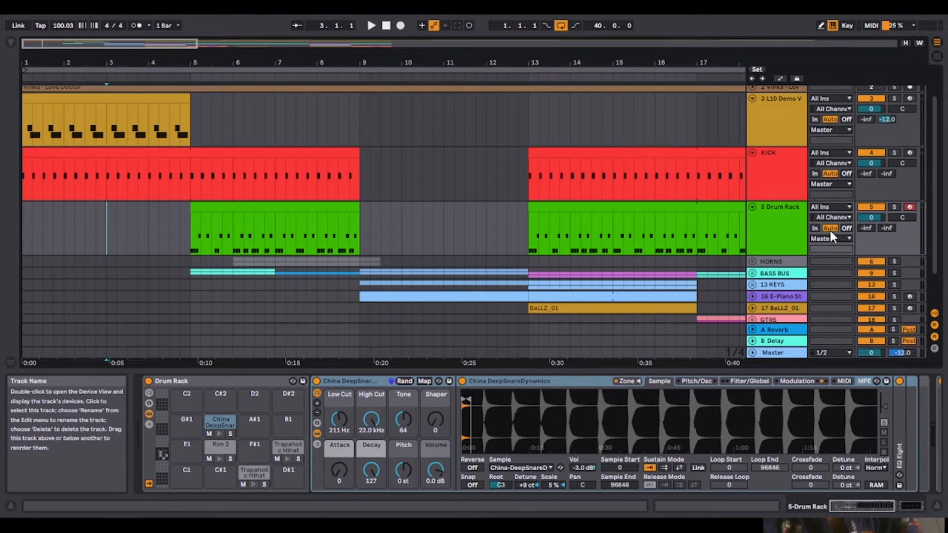
pyautogui.moveTo(933, 241); pyautogui.dragTo(938, 297)
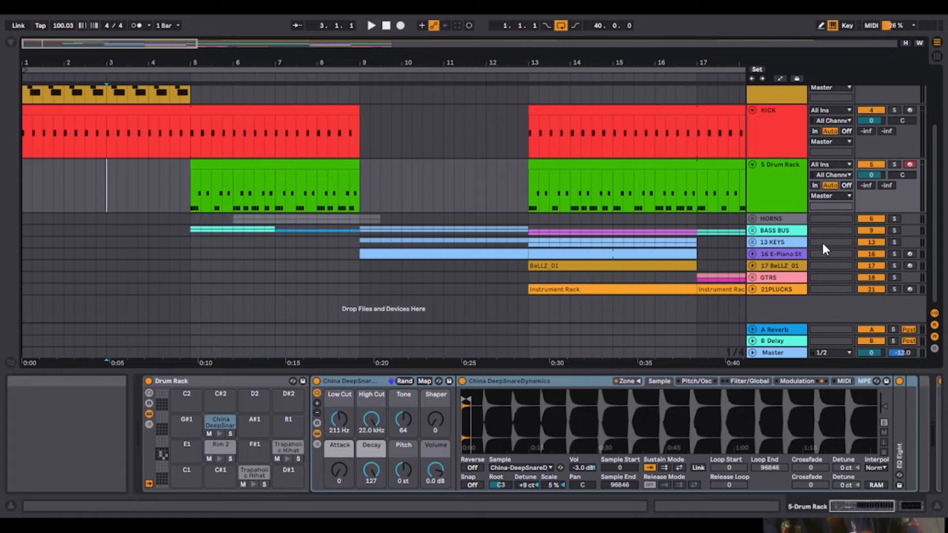
# Play the arrangement from bar 3 until just past bar 9 to hear the drum rack enter in VS 1
pyautogui.click(190, 200)
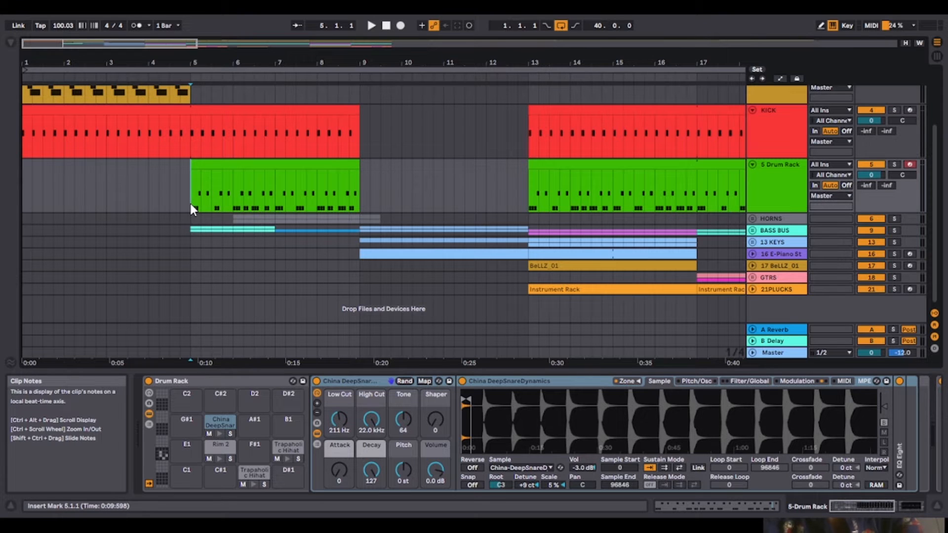
pyautogui.click(108, 193)
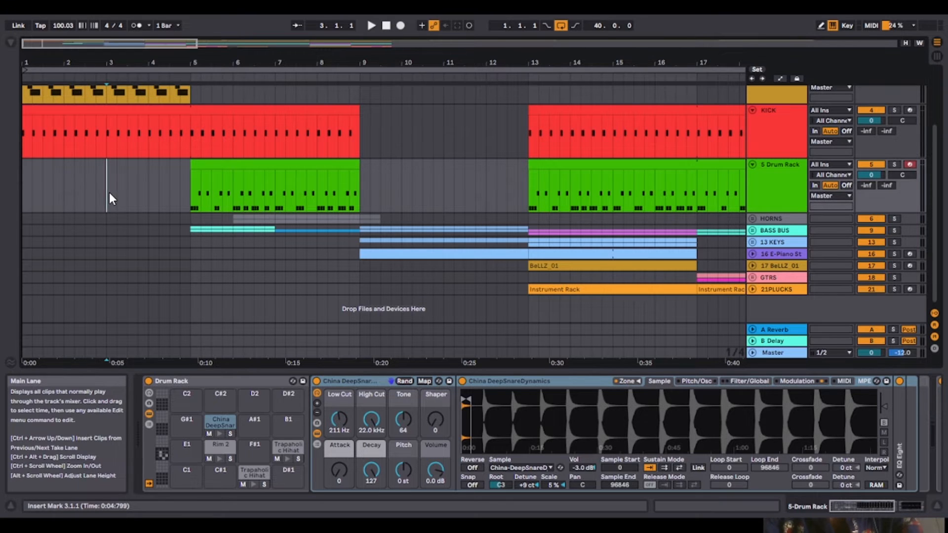
pyautogui.press('space')
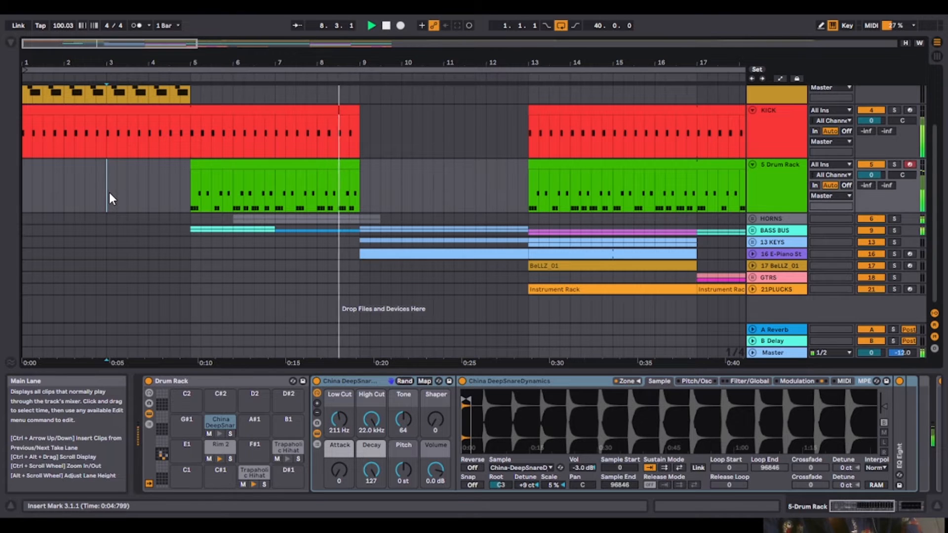
pyautogui.press('space')
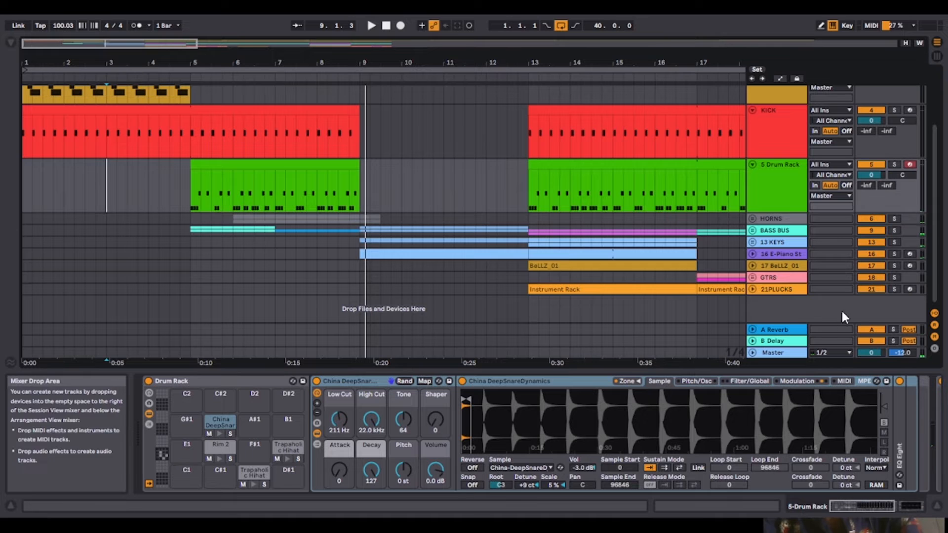
pyautogui.scroll(1, 935, 281)
pyautogui.moveTo(935, 281); pyautogui.dragTo(926, 185)
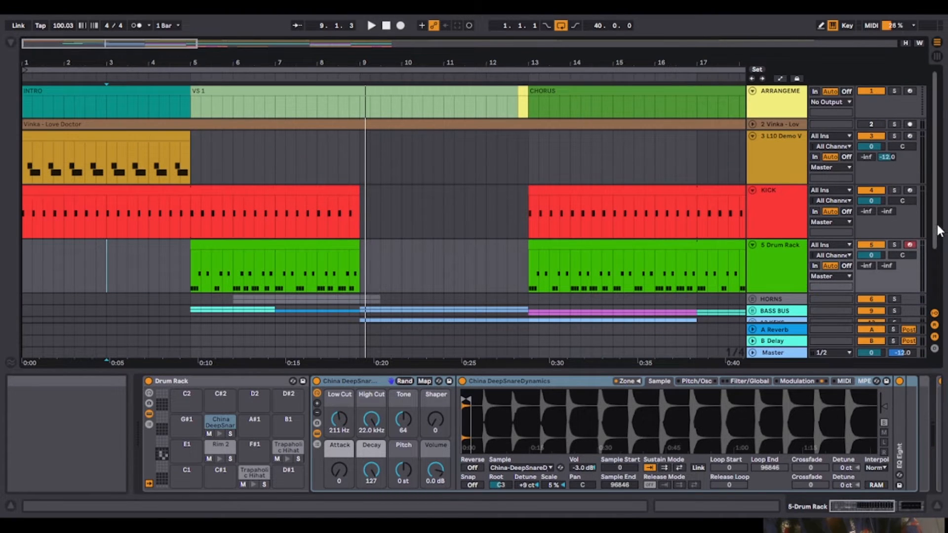
# Open the drum rack's VS 1 clip to examine its rim and hi-hat notes, and return to the rack's devices
pyautogui.moveTo(936, 231); pyautogui.dragTo(943, 282)
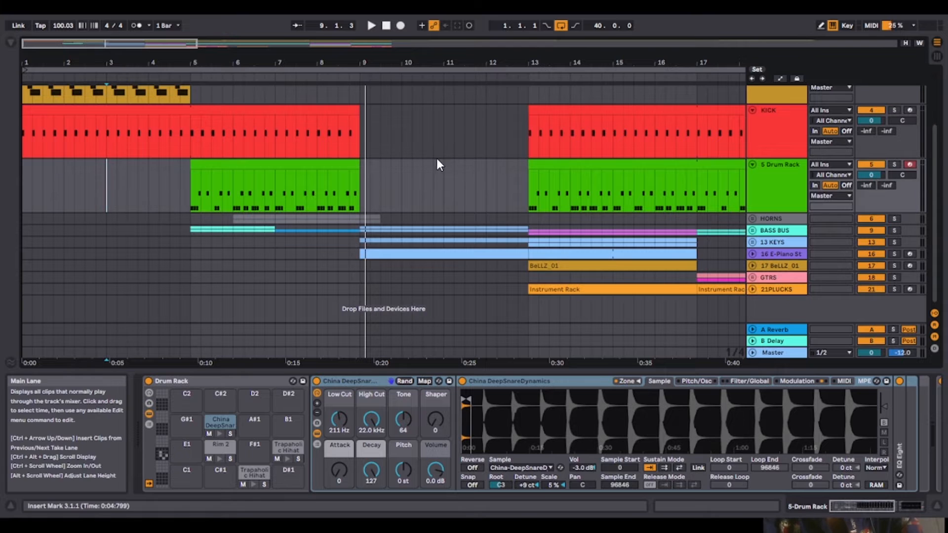
pyautogui.doubleClick(322, 169)
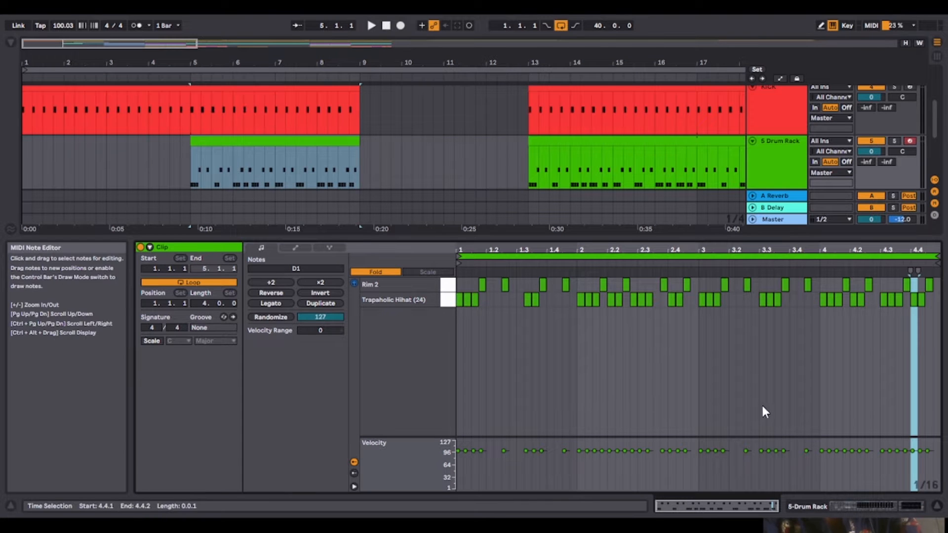
pyautogui.click(841, 506)
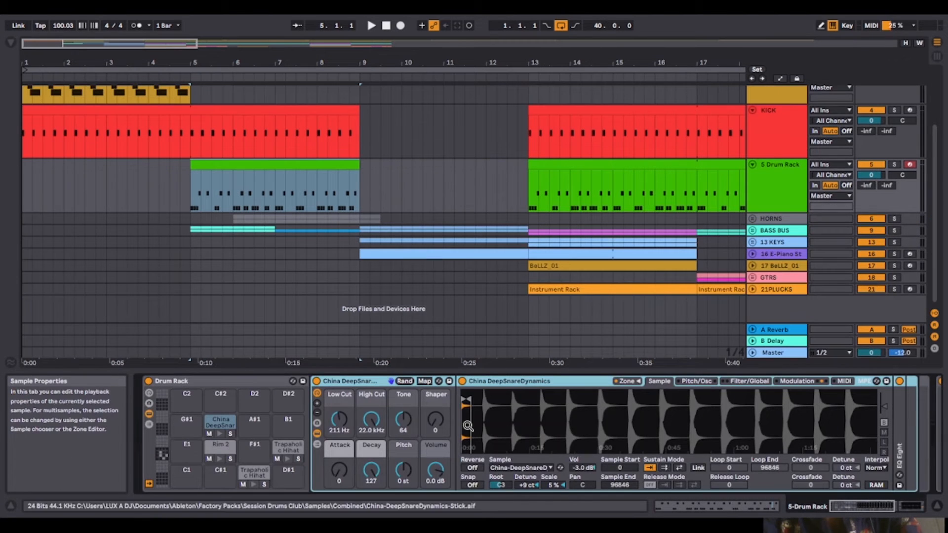
# Replace the Rim 2 pad's sample with LOA_Sidestick5.wav and play VS 1 from bar 5 to hear it
pyautogui.click(220, 444)
pyautogui.click(230, 448)
pyautogui.doubleClick(159, 291)
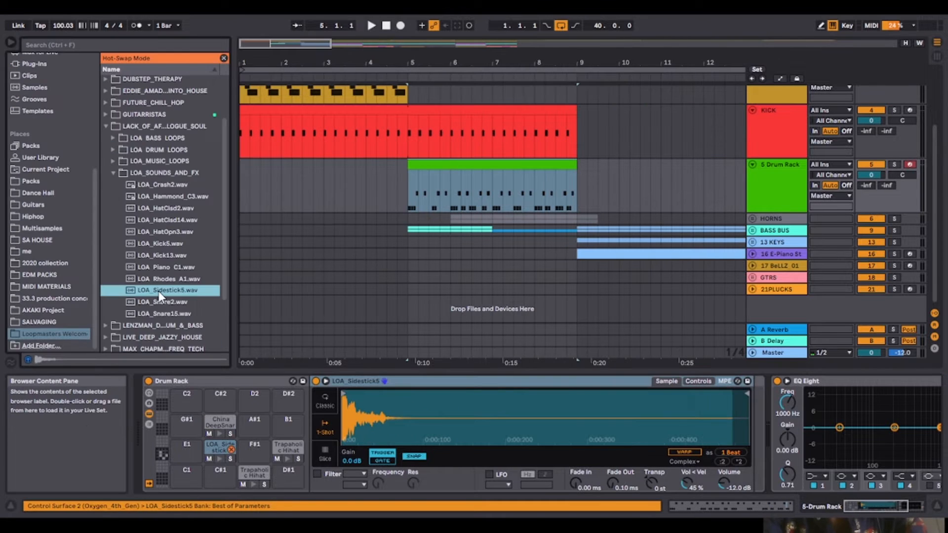
pyautogui.press('space')
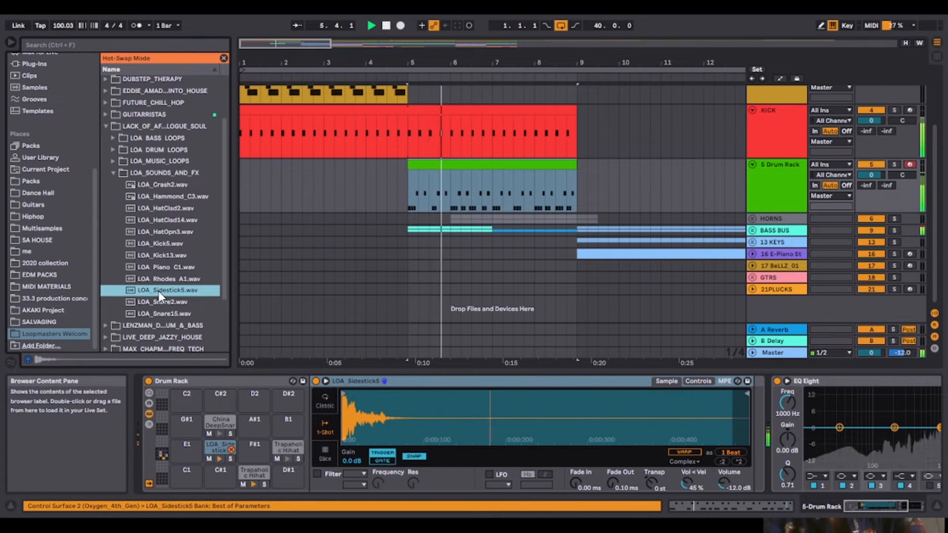
pyautogui.press('space')
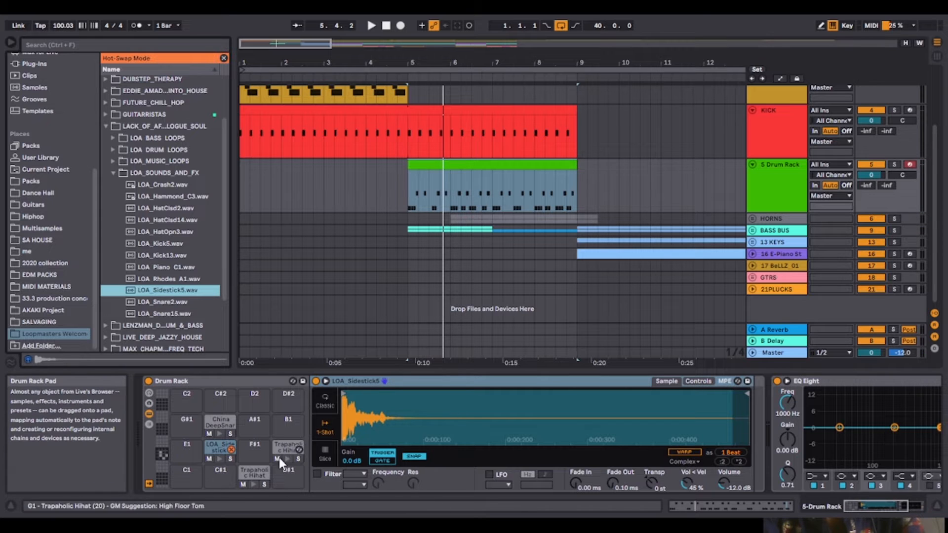
# Replace the Trapaholic Hihat (24) pad's sample with LOA_HatClsd14.wav and audition it in the drum pattern
pyautogui.click(249, 469)
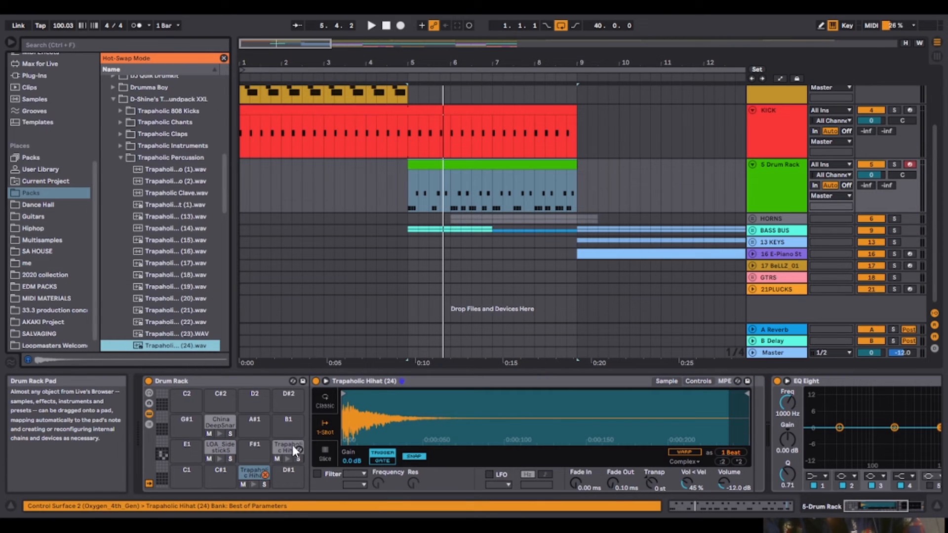
pyautogui.press('space')
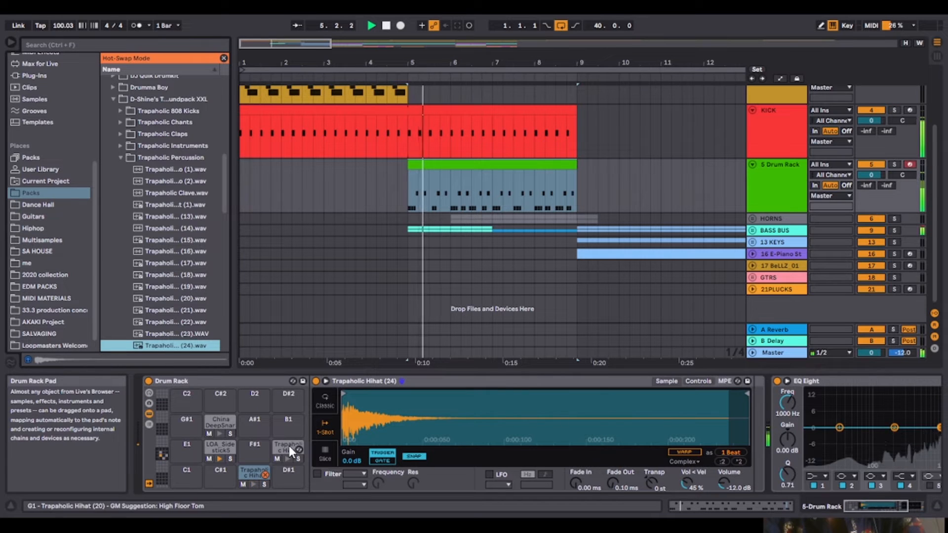
pyautogui.press('space')
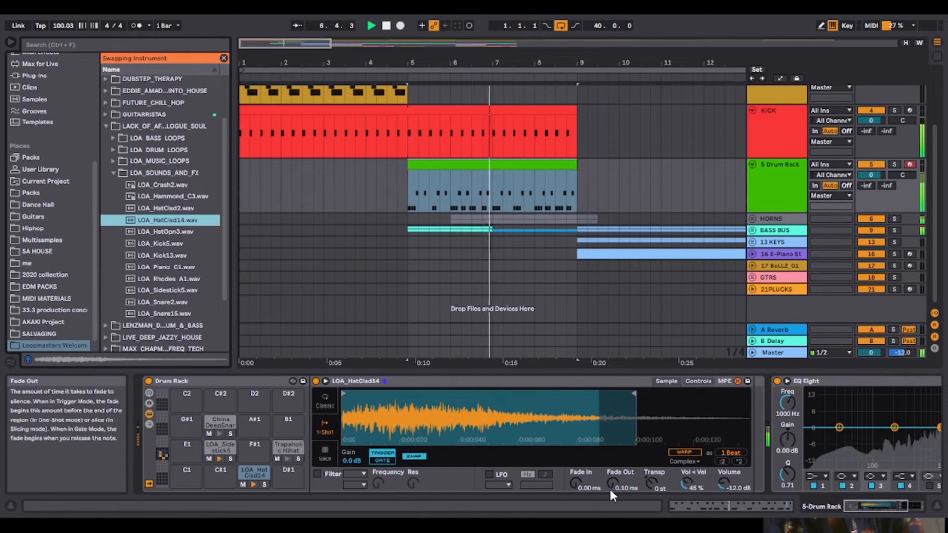
pyautogui.press('space')
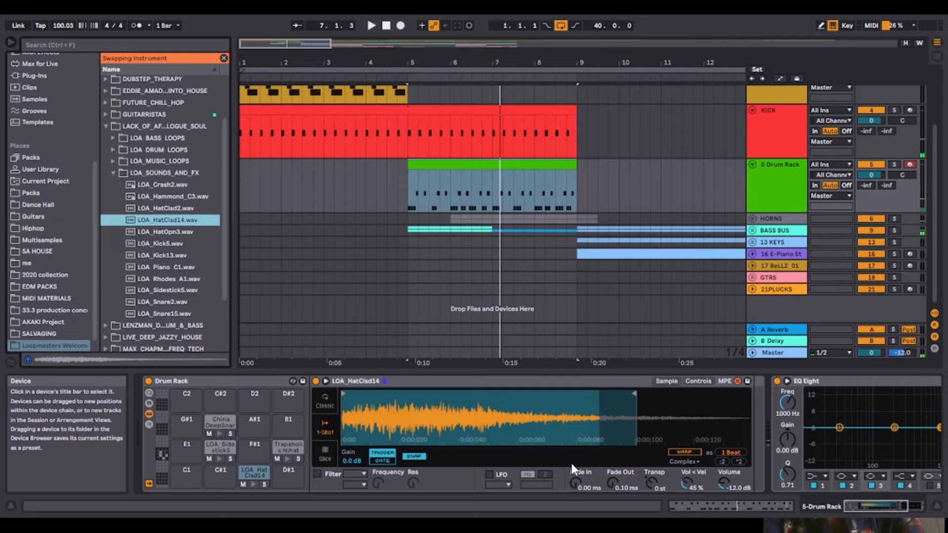
# Set the LOA_HatClsd14 sample's fade-in to 6.86 ms and its fade-out to 27 ms
pyautogui.moveTo(575, 487); pyautogui.dragTo(576, 491)
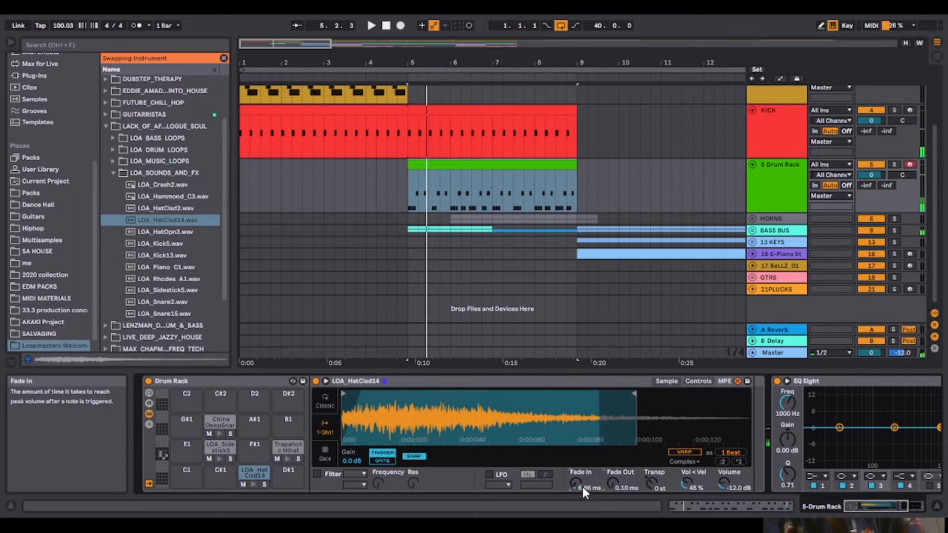
pyautogui.moveTo(609, 482)
pyautogui.mouseDown()
pyautogui.moveTo(608, 466)
pyautogui.moveTo(608, 483)
pyautogui.mouseUp()
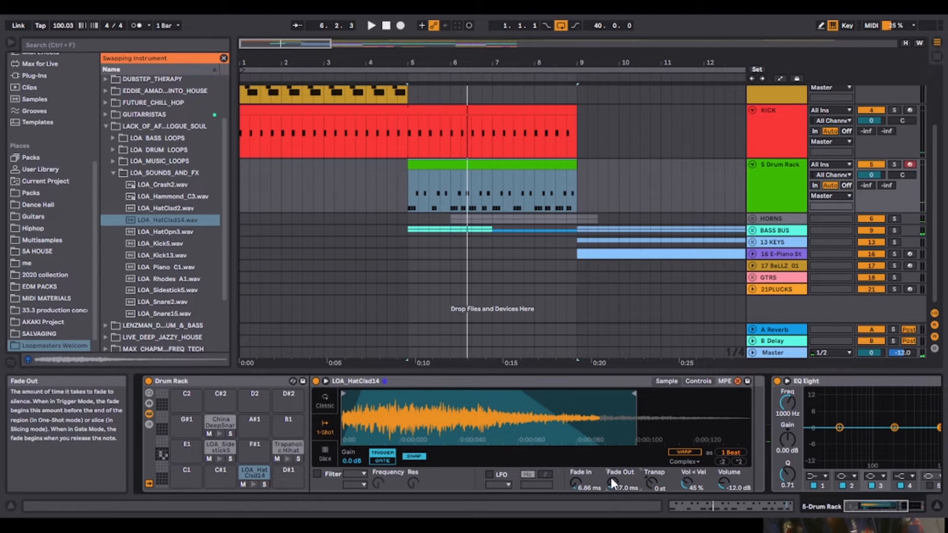
# Switch the closed hat to Classic mode and shape its amplitude envelope with 990 ms decay, -10 dB sustain and 292 ms release
pyautogui.click(325, 402)
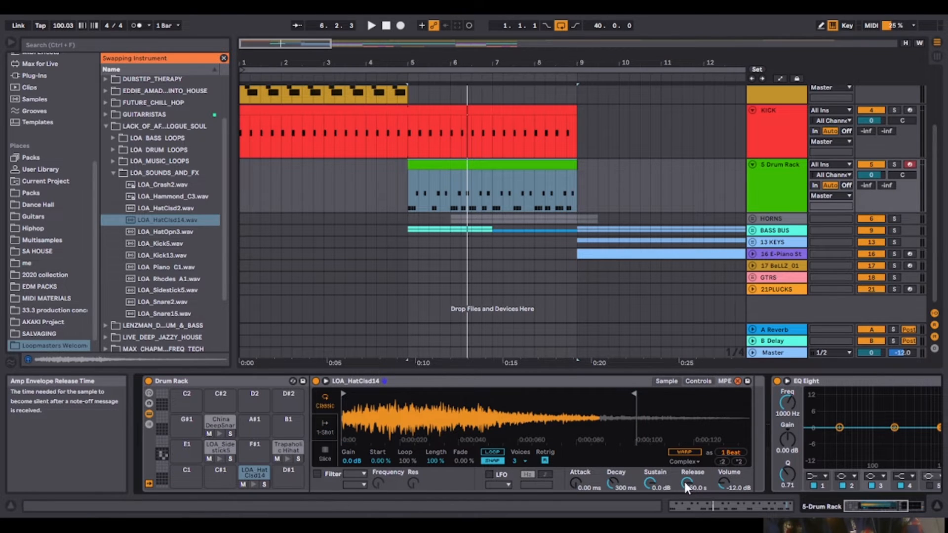
pyautogui.click(697, 381)
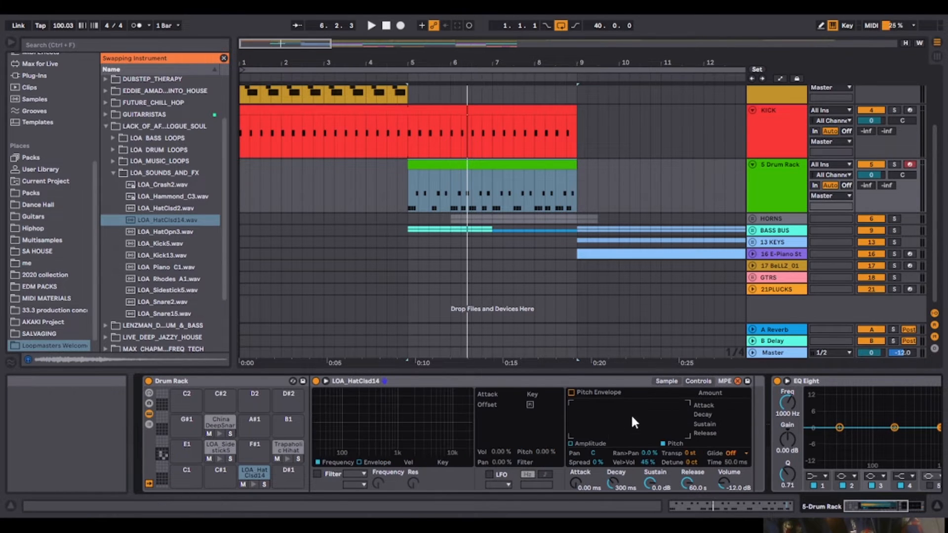
pyautogui.click(575, 440)
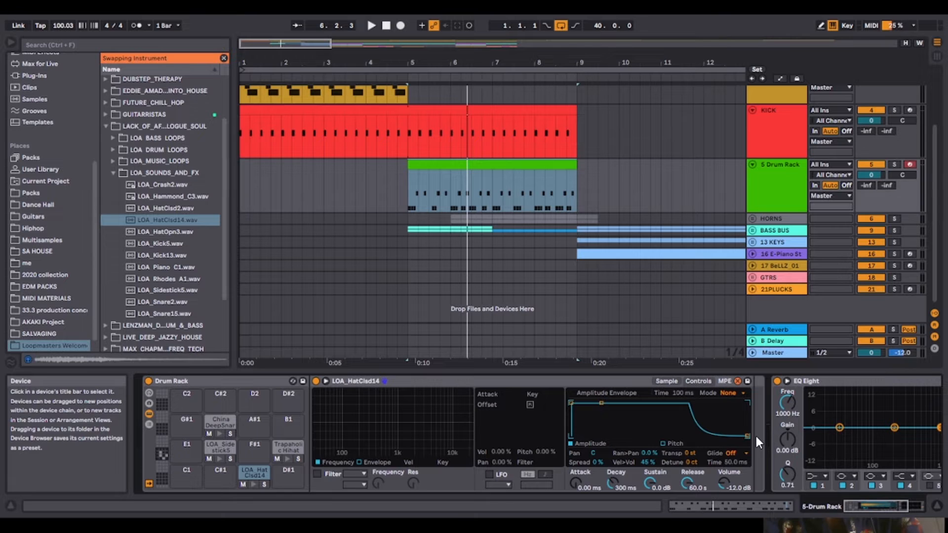
pyautogui.moveTo(748, 438); pyautogui.dragTo(725, 435)
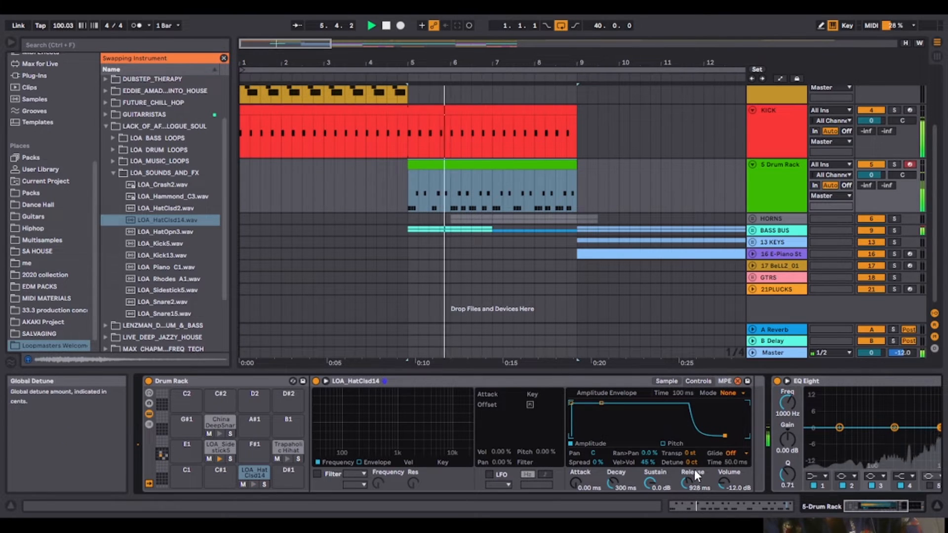
pyautogui.moveTo(687, 482); pyautogui.dragTo(656, 496)
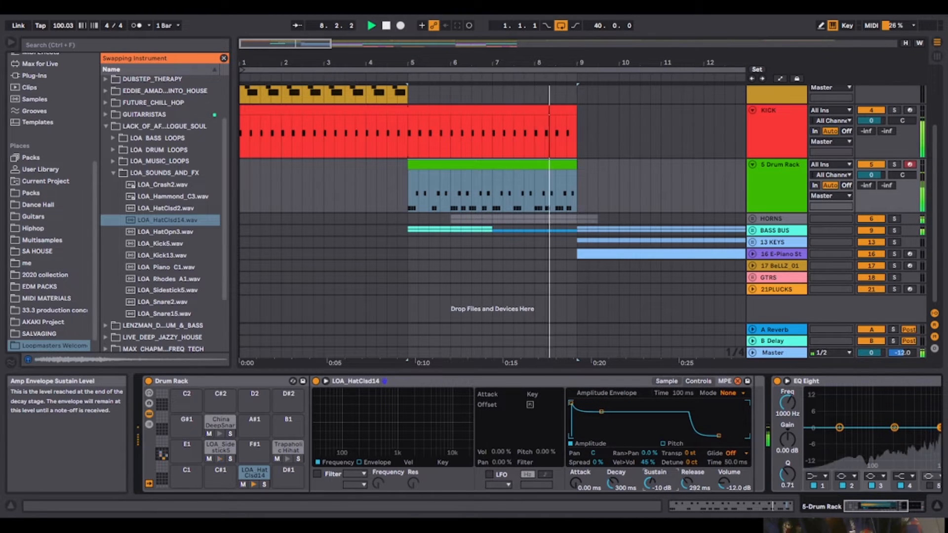
pyautogui.moveTo(612, 477); pyautogui.dragTo(611, 459)
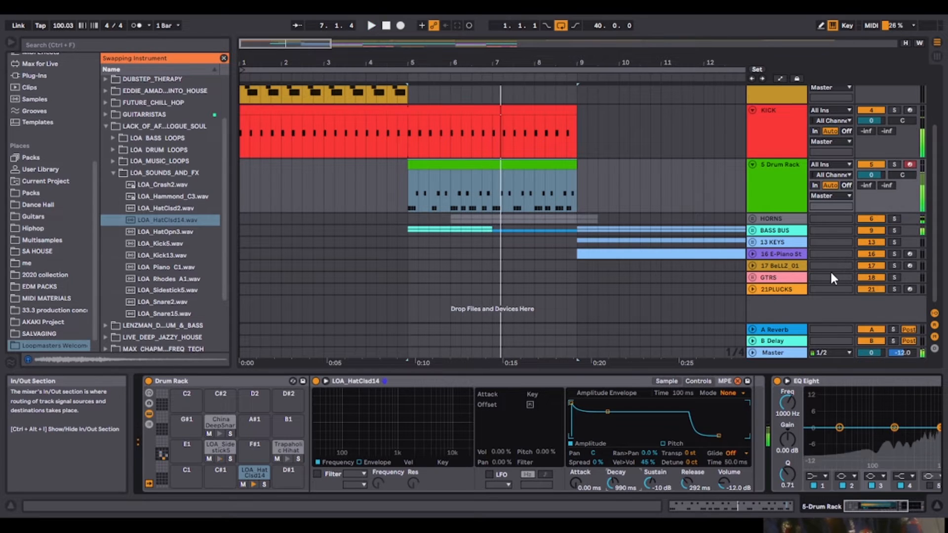
pyautogui.press('space')
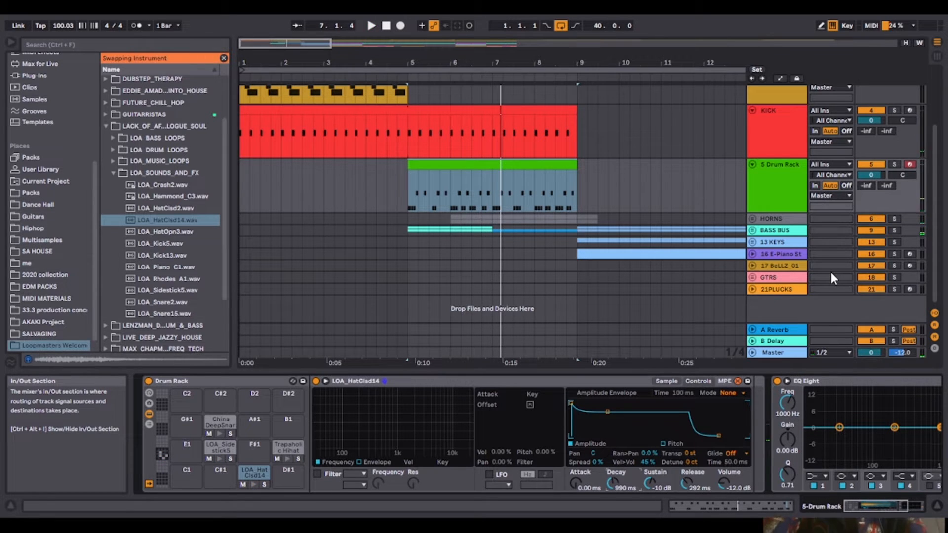
# Leave sample swapping, add a Reverb after the closed hat's sampler, and set its Dry/Wet to 33%
pyautogui.click(595, 381)
pyautogui.click(737, 381)
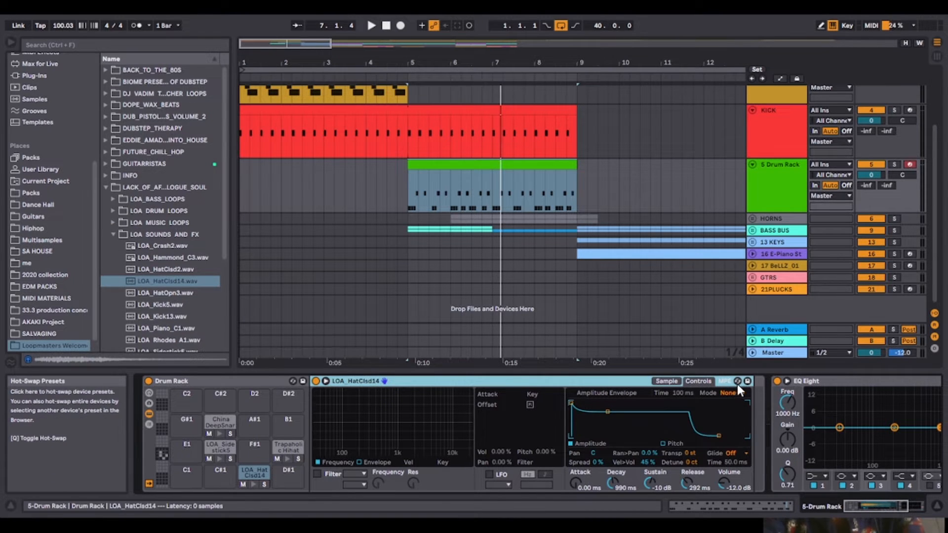
pyautogui.doubleClick(539, 380)
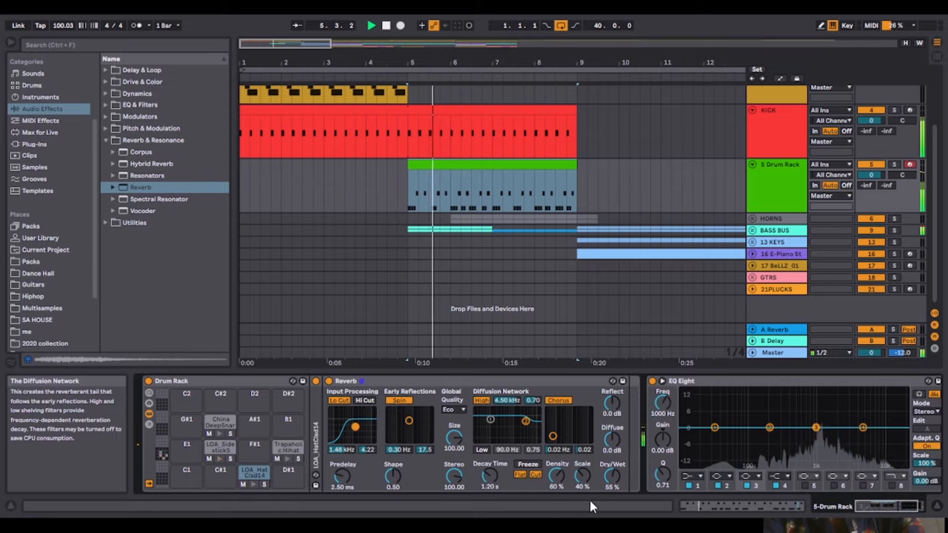
pyautogui.moveTo(612, 476); pyautogui.dragTo(612, 497)
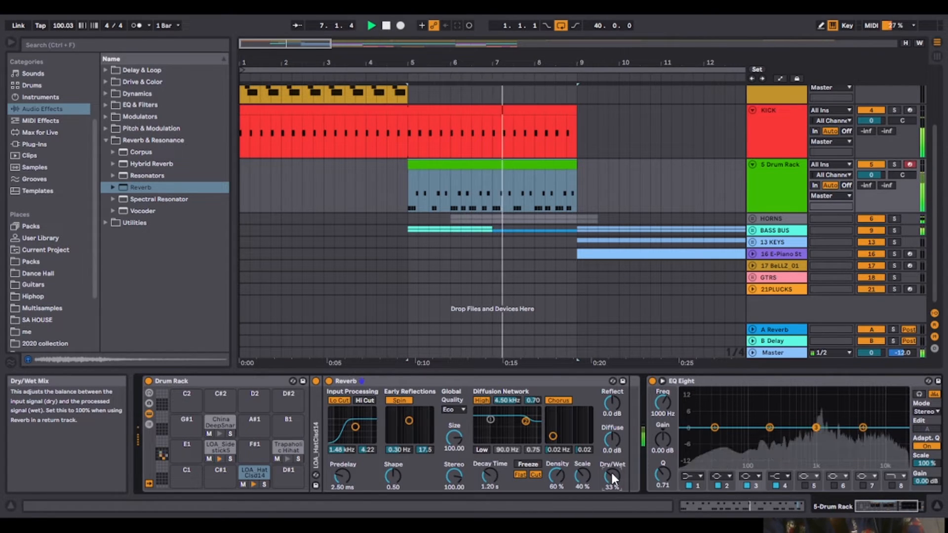
# Turn the first band of the drum rack's EQ Eight into a low cut at 102 Hz and audition the pattern
pyautogui.click(698, 476)
pyautogui.click(698, 475)
pyautogui.click(714, 407)
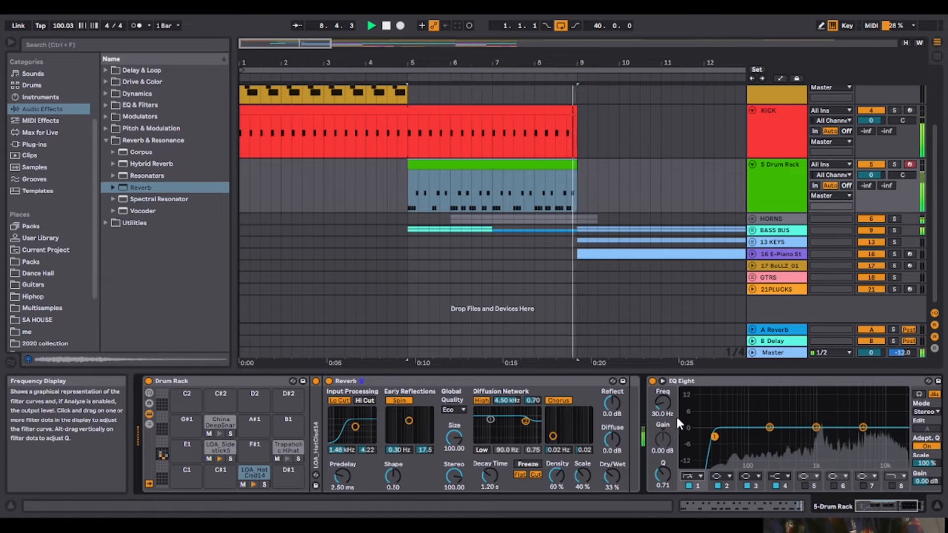
pyautogui.moveTo(663, 398)
pyautogui.mouseDown()
pyautogui.moveTo(662, 390)
pyautogui.moveTo(663, 401)
pyautogui.mouseUp()
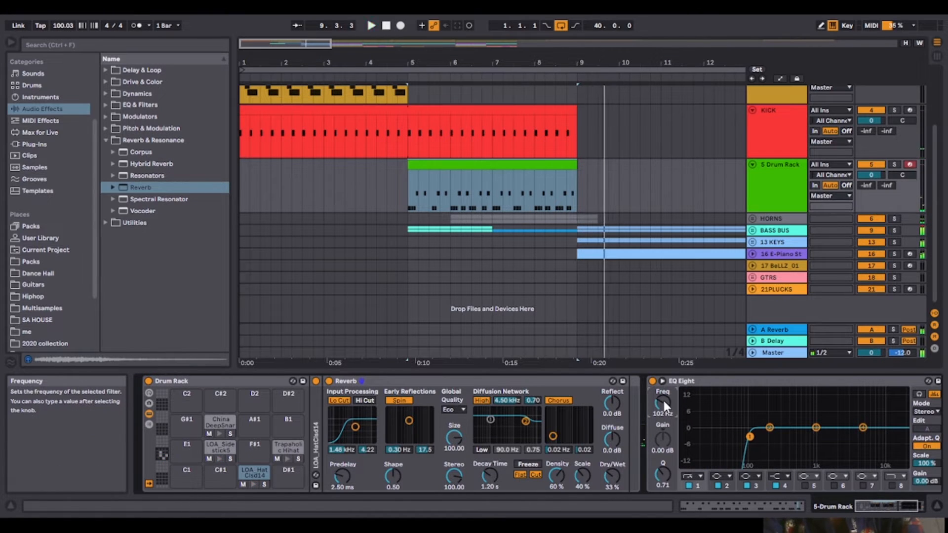
pyautogui.press('space')
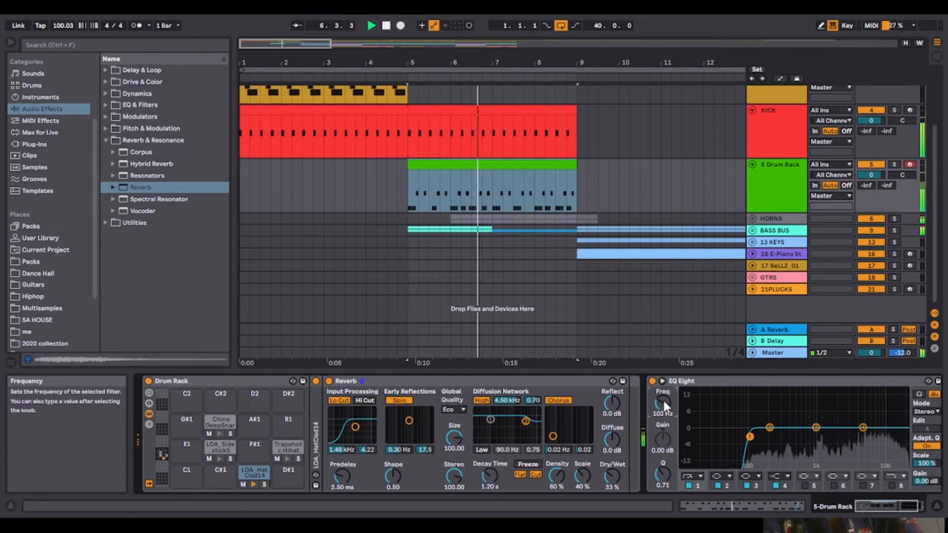
pyautogui.press('space')
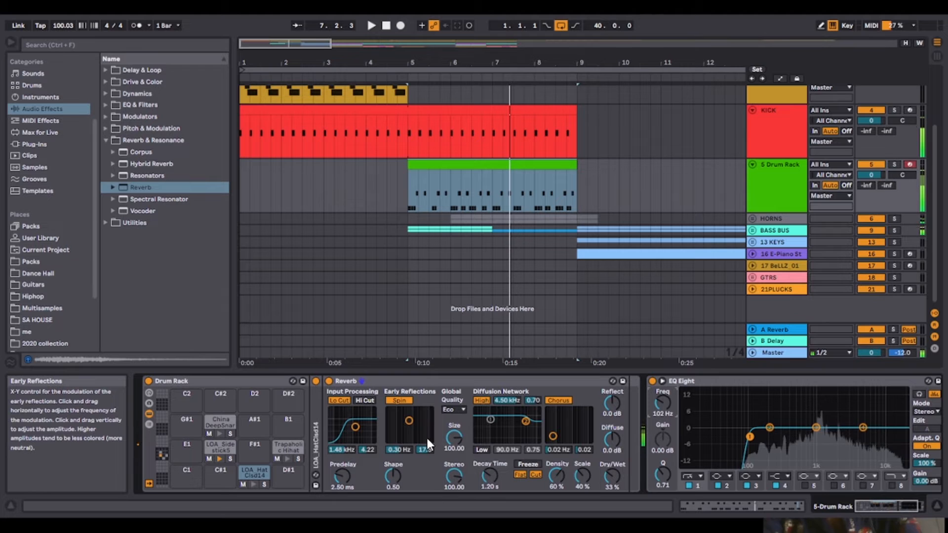
# Set the hat Reverb's Predelay to 12.3 ms, Dry/Wet to 25%, Reflect to -3.1 dB and Diffuse to 2.2 dB during playback
pyautogui.moveTo(337, 476); pyautogui.dragTo(336, 462)
pyautogui.press('space')
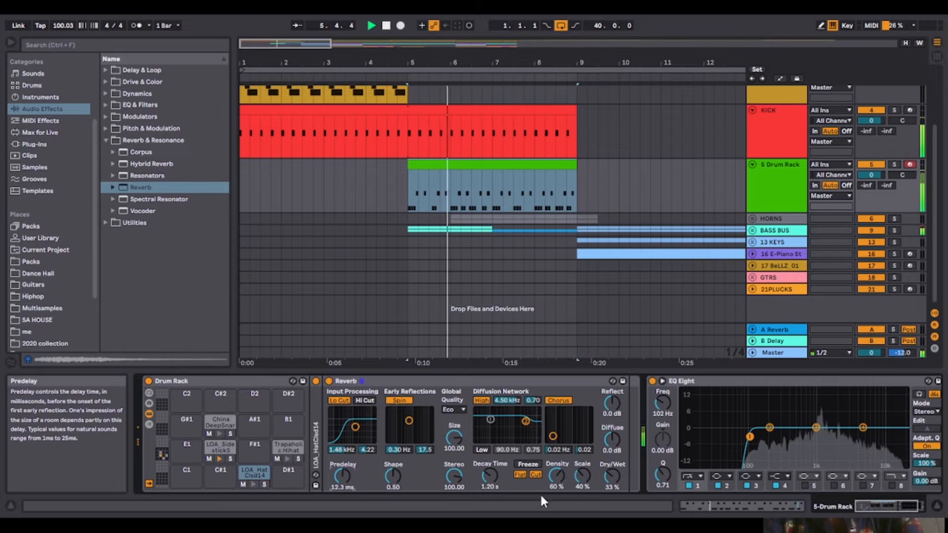
pyautogui.moveTo(611, 475); pyautogui.dragTo(612, 482)
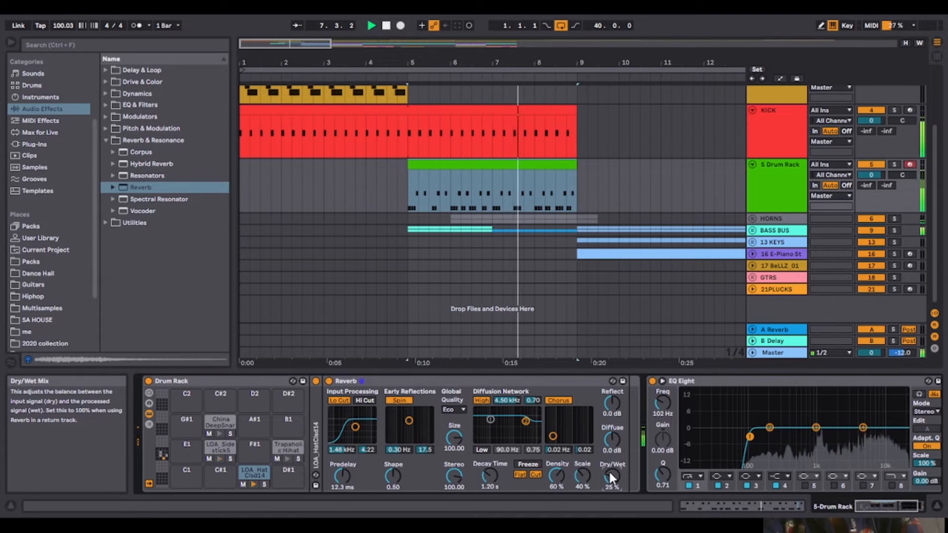
pyautogui.moveTo(613, 401)
pyautogui.mouseDown()
pyautogui.moveTo(612, 409)
pyautogui.moveTo(612, 399)
pyautogui.mouseUp()
pyautogui.moveTo(613, 398); pyautogui.dragTo(613, 401)
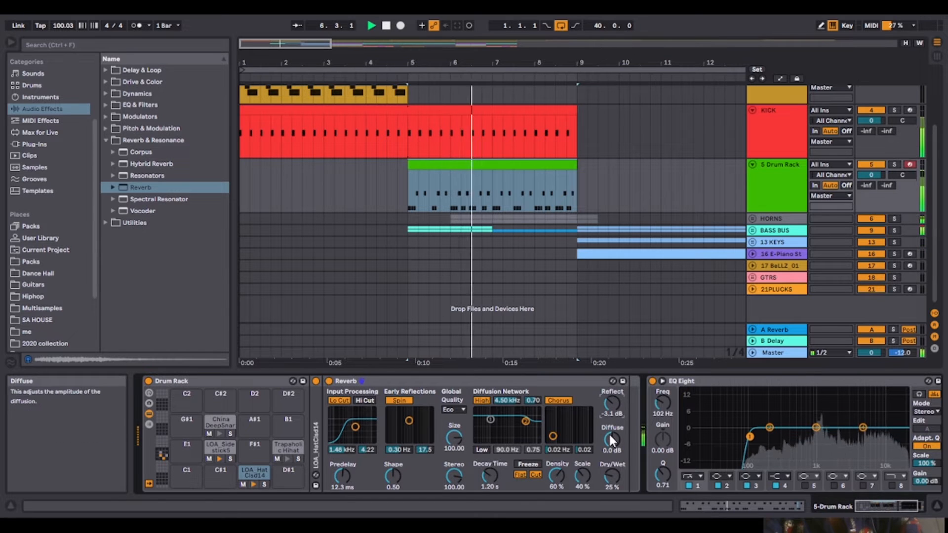
pyautogui.moveTo(609, 434)
pyautogui.mouseDown()
pyautogui.moveTo(609, 425)
pyautogui.moveTo(609, 434)
pyautogui.mouseUp()
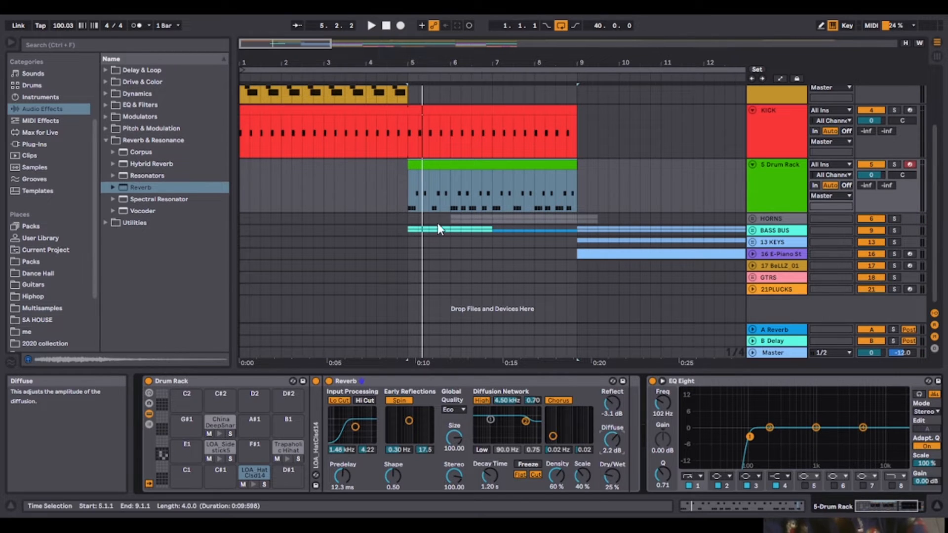
# Play the arrangement from bar 3 into VS 1 to hear the revised drums, and hide the browser
pyautogui.click(322, 188)
pyautogui.press('space')
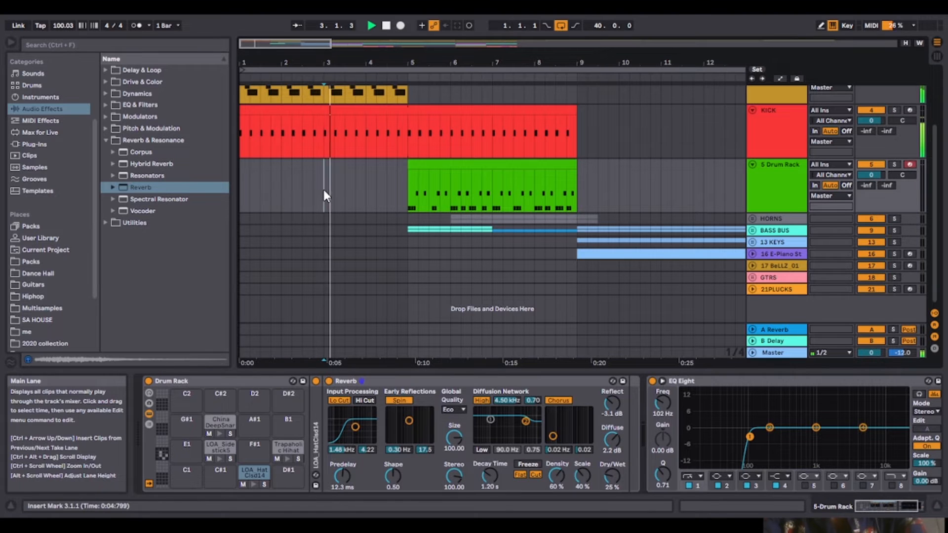
pyautogui.click(10, 40)
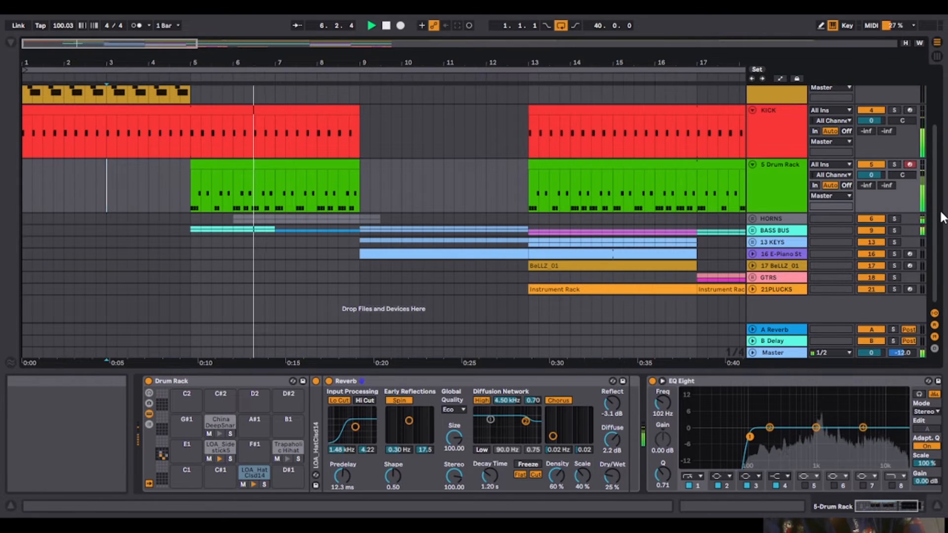
# Unfold the HORNS group and examine the HORN 2 sampler's filter and amplitude envelope controls
pyautogui.click(752, 218)
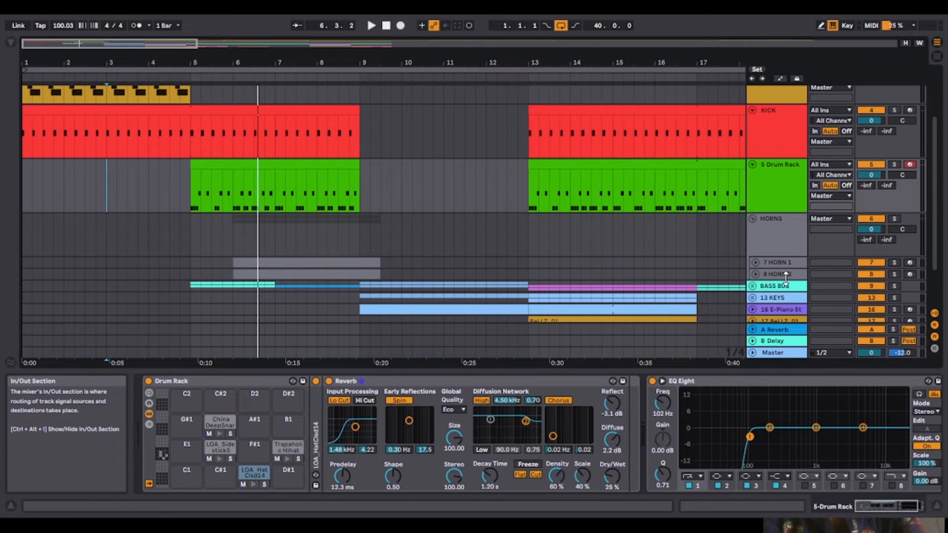
pyautogui.click(763, 274)
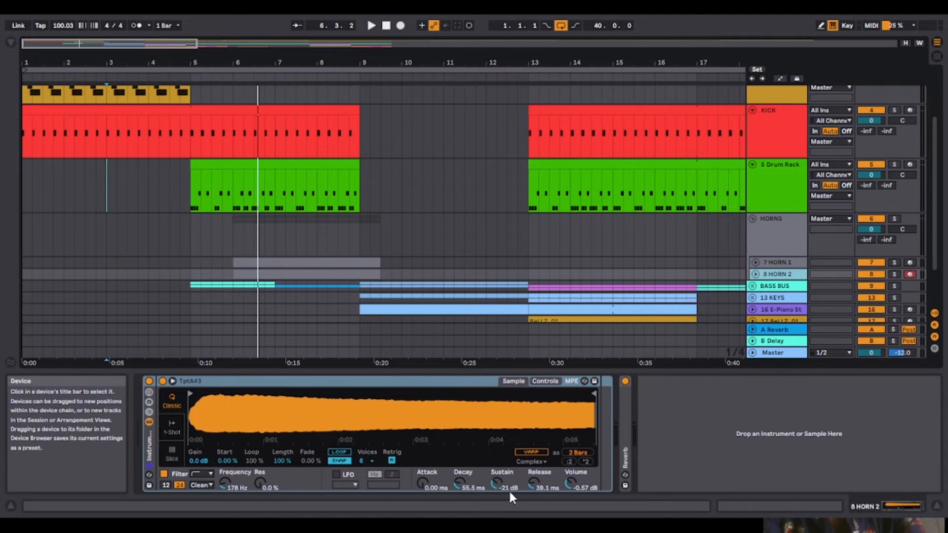
pyautogui.click(543, 381)
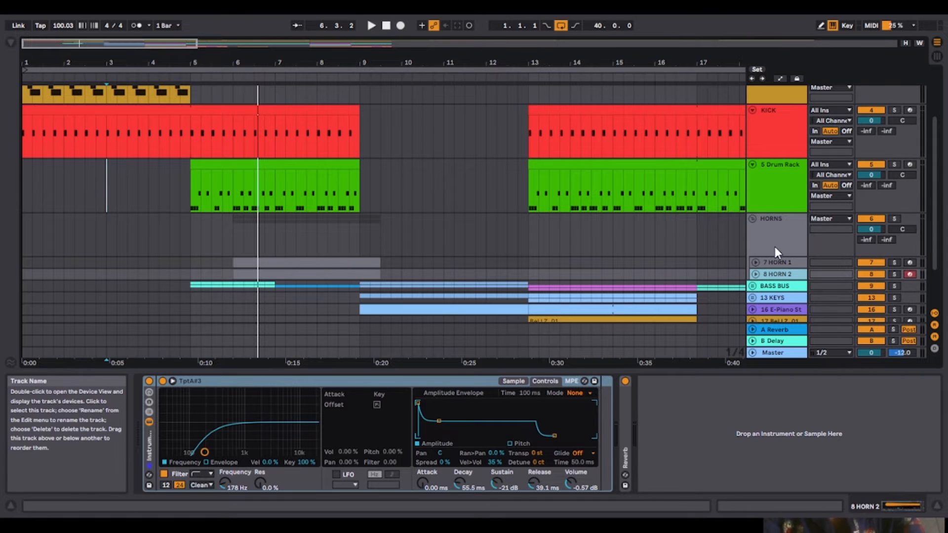
# Compare the HORN 1 and HORN 2 samplers and play the horn clips with the HORNS group soloed
pyautogui.click(779, 262)
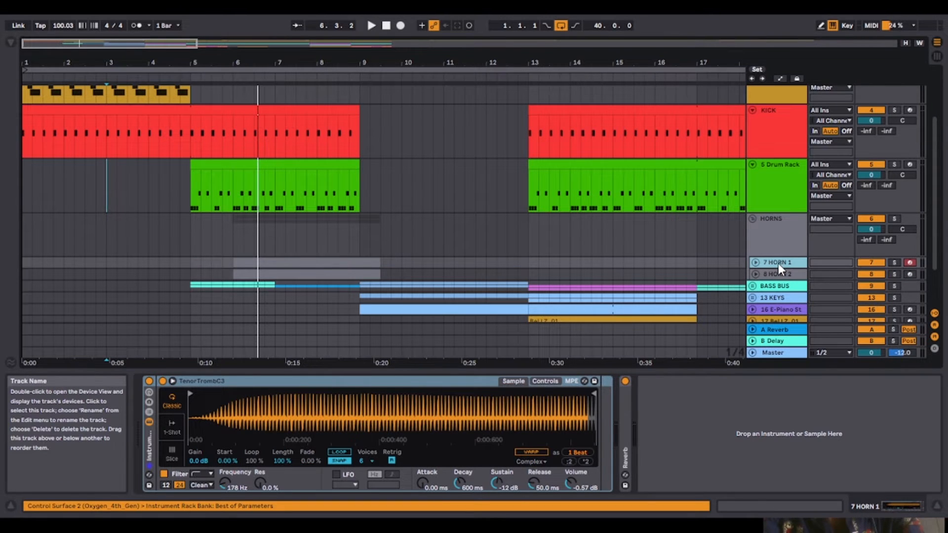
pyautogui.click(780, 274)
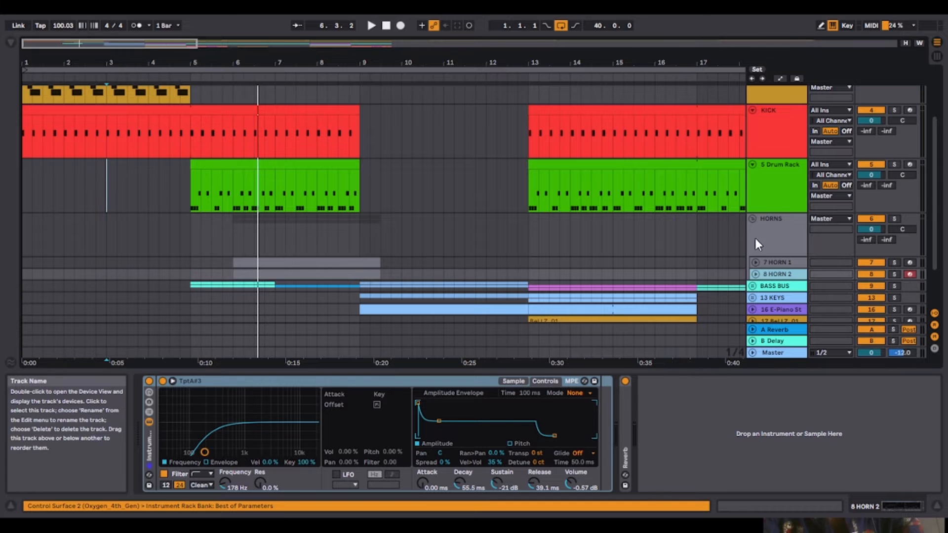
pyautogui.click(894, 218)
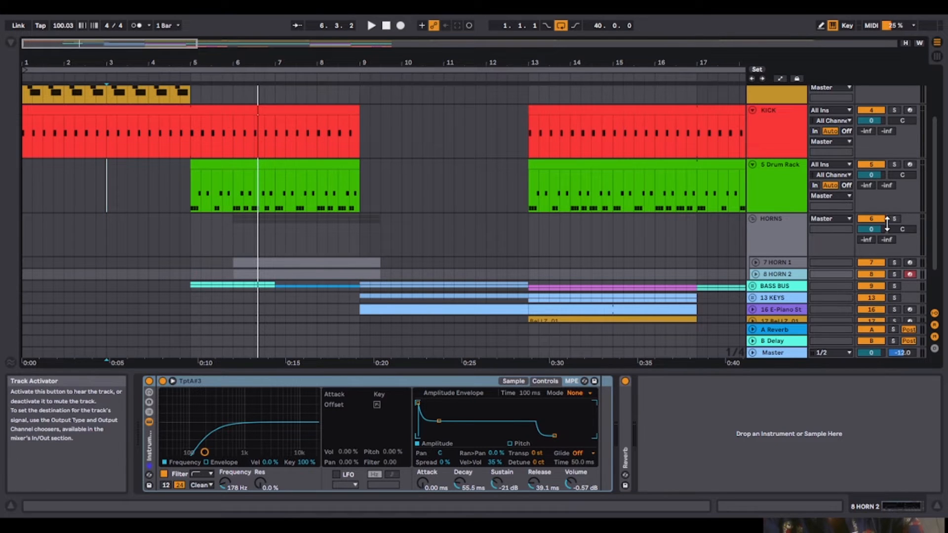
pyautogui.click(359, 262)
pyautogui.press('space')
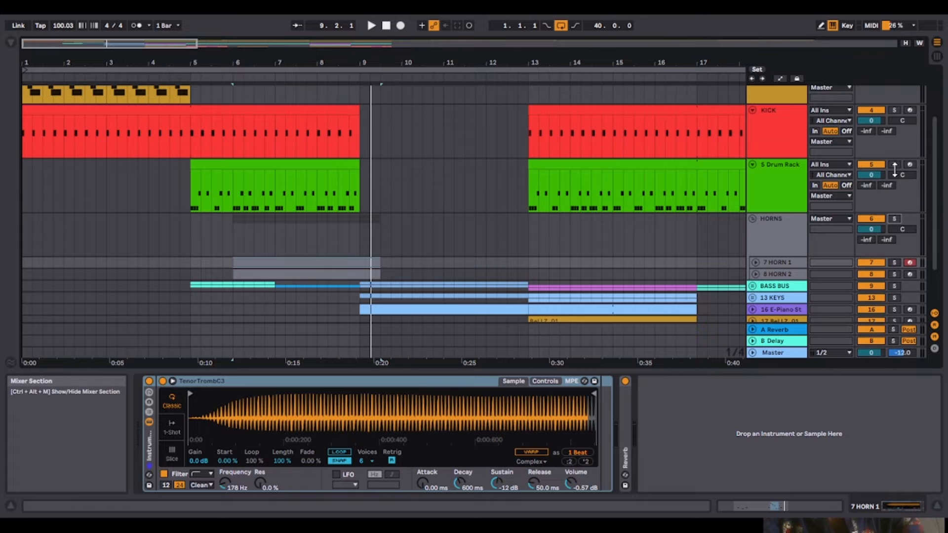
# Fold the HORNS group, unfold the BASS BUS group and select the Talking 808 Bass clip at bar 5
pyautogui.scroll(-3, 934, 197)
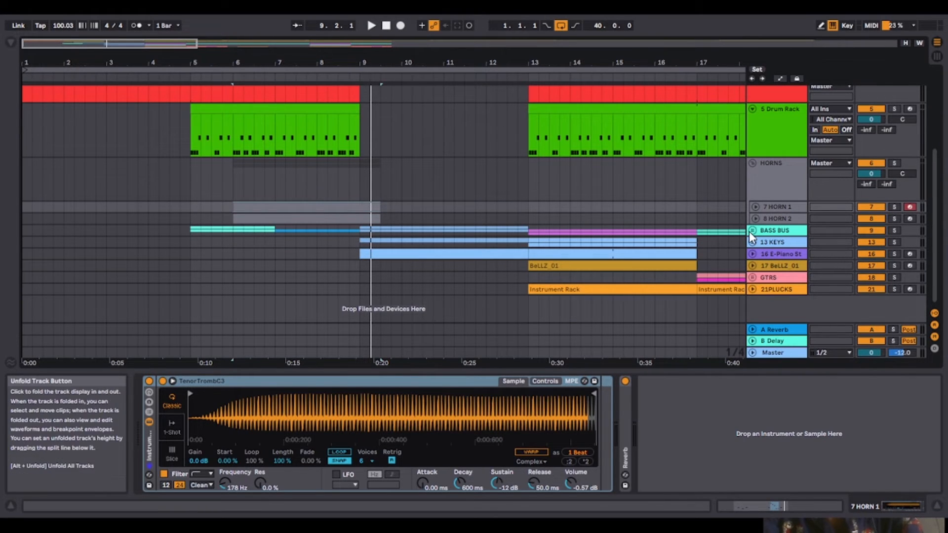
pyautogui.click(752, 166)
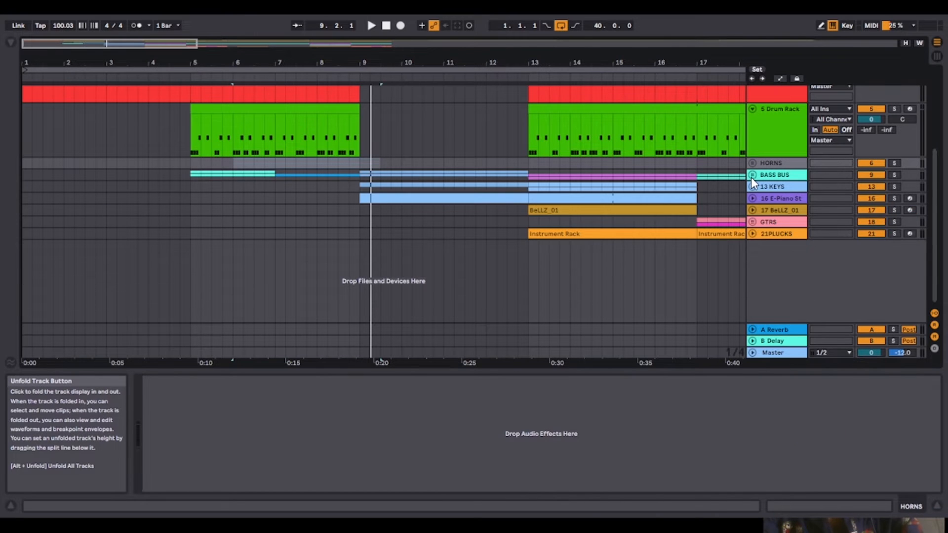
pyautogui.click(751, 175)
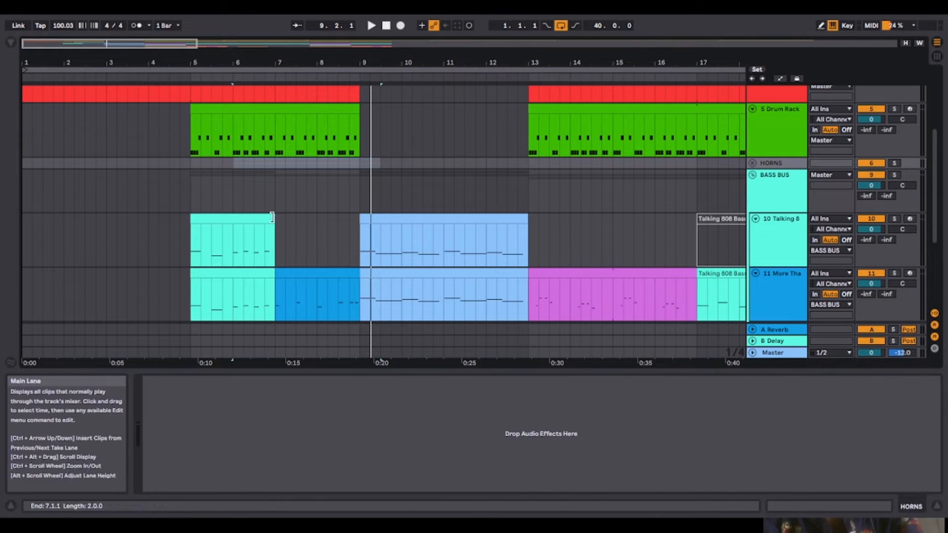
pyautogui.click(253, 223)
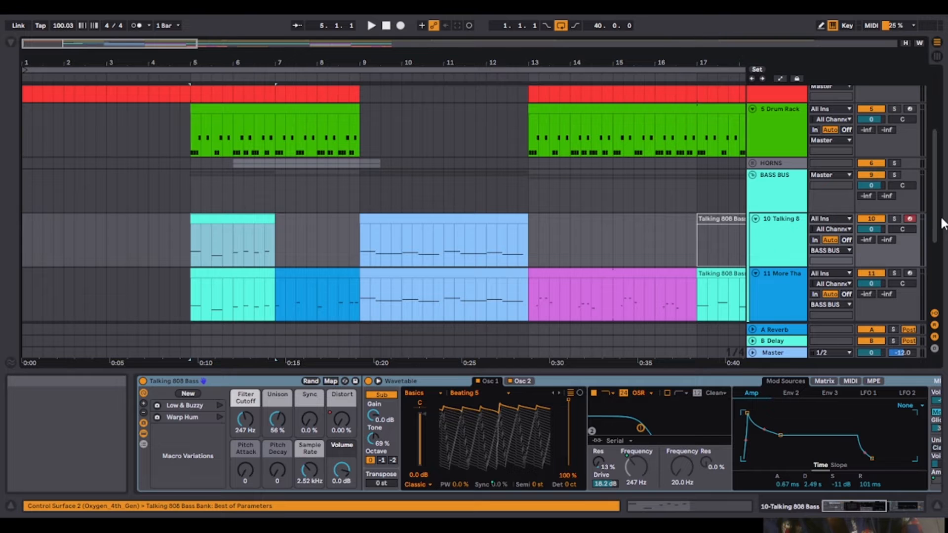
# Examine the instrument devices on the Talking 808 Bass, More Than 808 Bass and BASS_3 tracks
pyautogui.moveTo(931, 214); pyautogui.dragTo(927, 268)
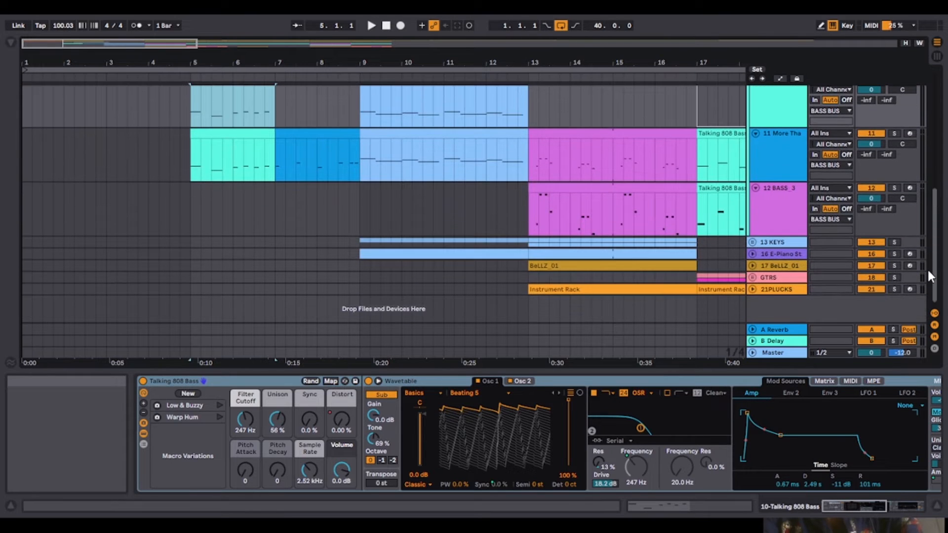
pyautogui.click(764, 112)
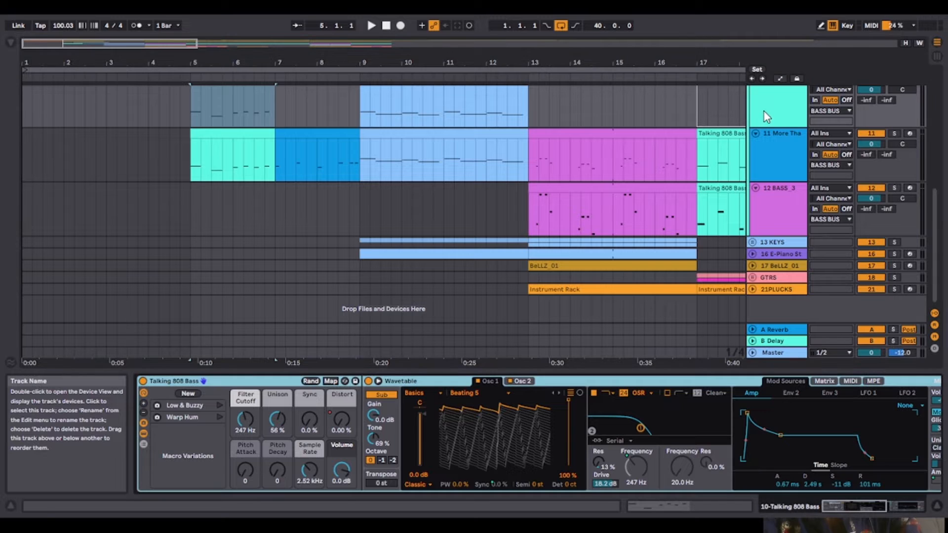
pyautogui.click(782, 209)
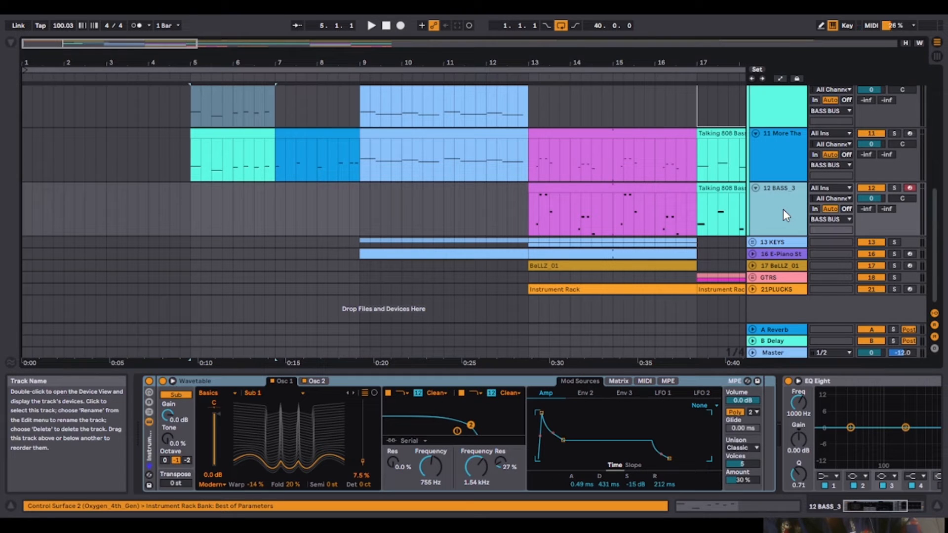
pyautogui.click(778, 104)
pyautogui.click(789, 203)
pyautogui.click(795, 154)
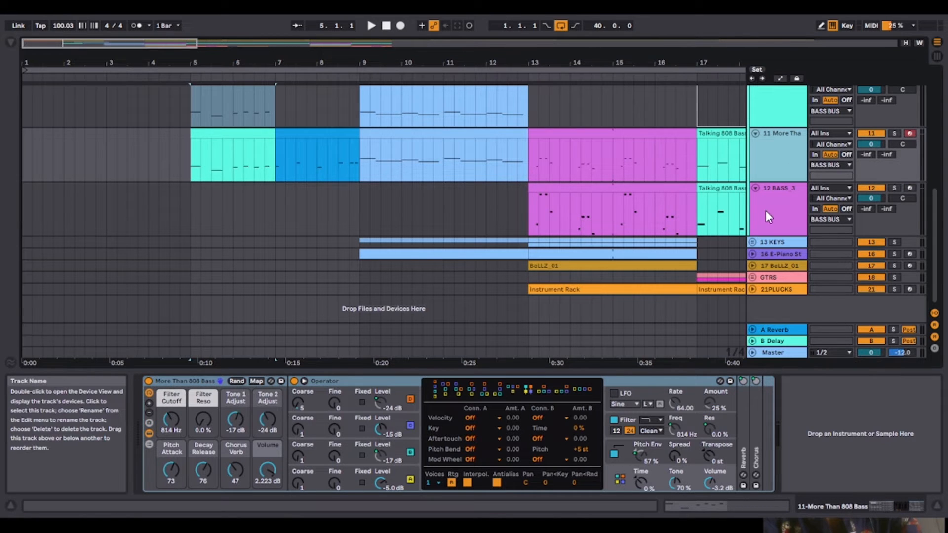
# Mute the Talking 808 Bass track and play the More Than 808 Bass clips alone from bar 5 to bar 9
pyautogui.moveTo(936, 247); pyautogui.dragTo(940, 207)
pyautogui.click(213, 175)
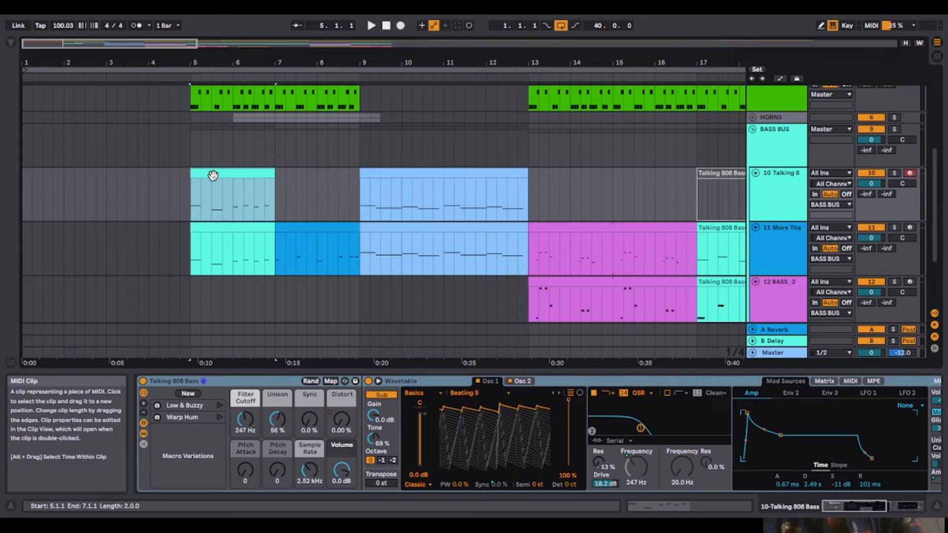
pyautogui.click(872, 174)
pyautogui.click(877, 227)
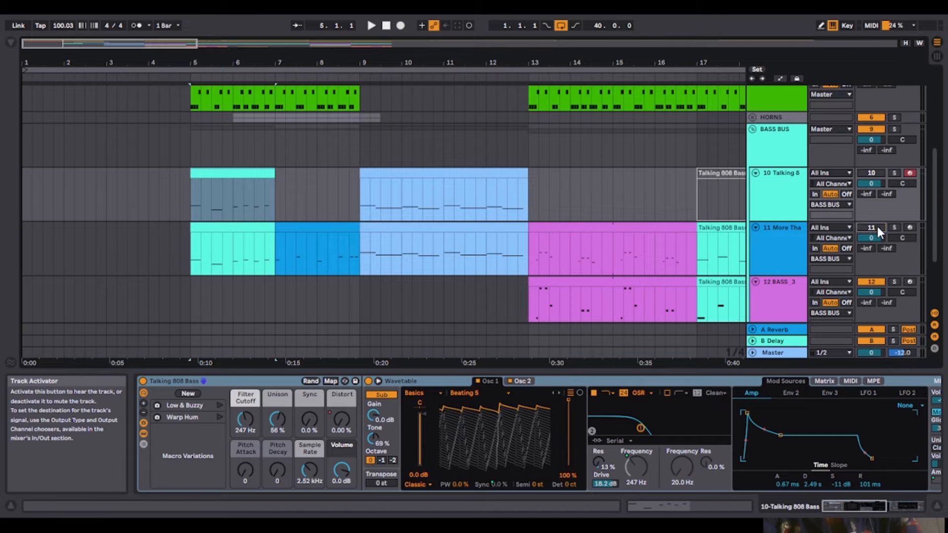
pyautogui.click(252, 228)
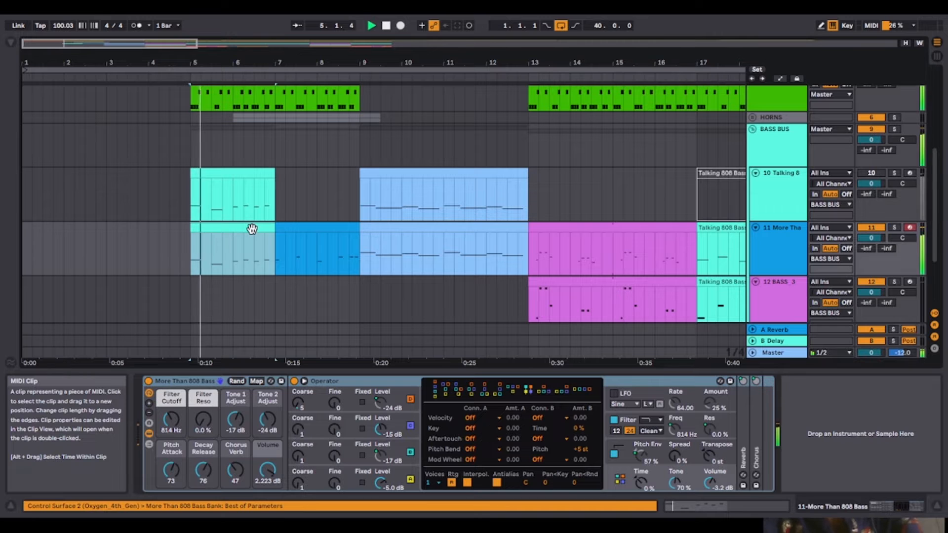
pyautogui.press('space')
pyautogui.press('space')
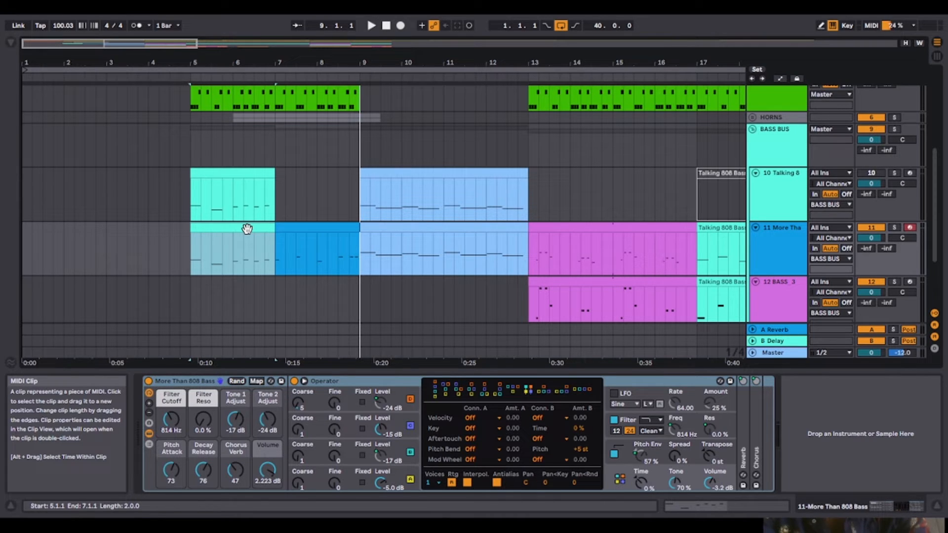
# Reactivate the Talking 808 Bass track, inspect its Distort automation around bar 9 and hide the automation lanes again
pyautogui.click(250, 176)
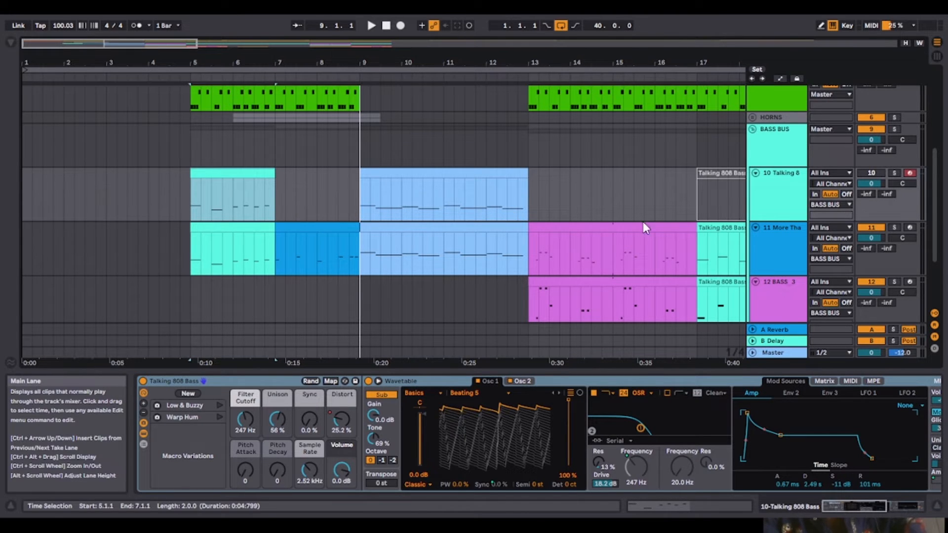
pyautogui.click(877, 172)
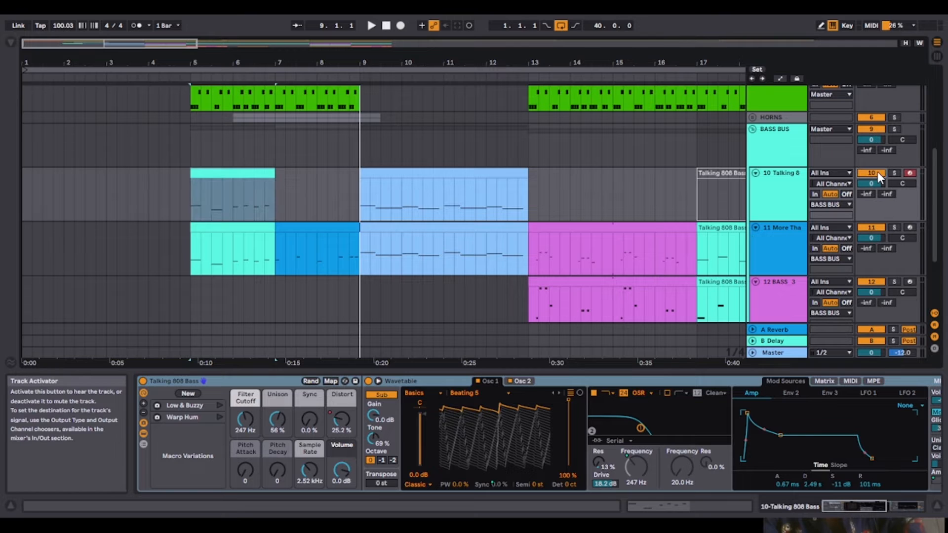
pyautogui.click(258, 178)
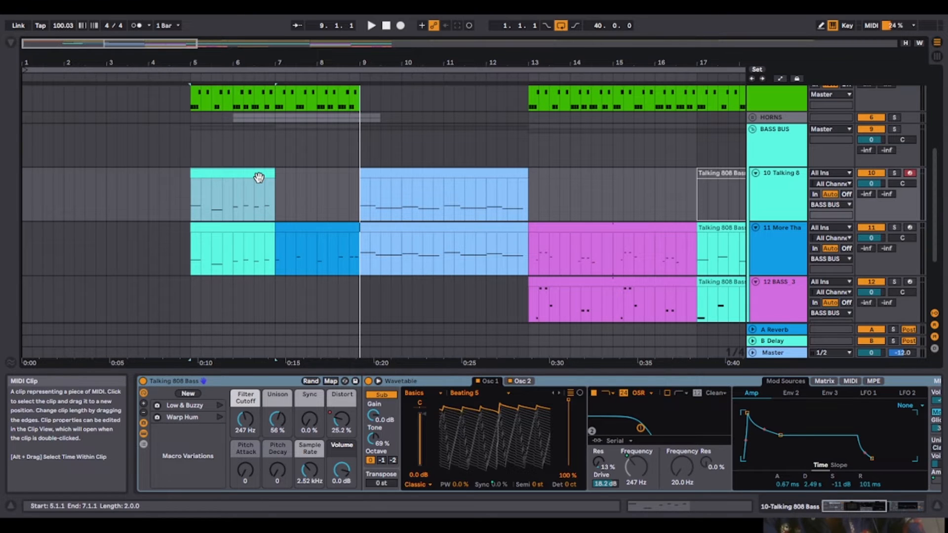
pyautogui.click(778, 79)
pyautogui.click(779, 79)
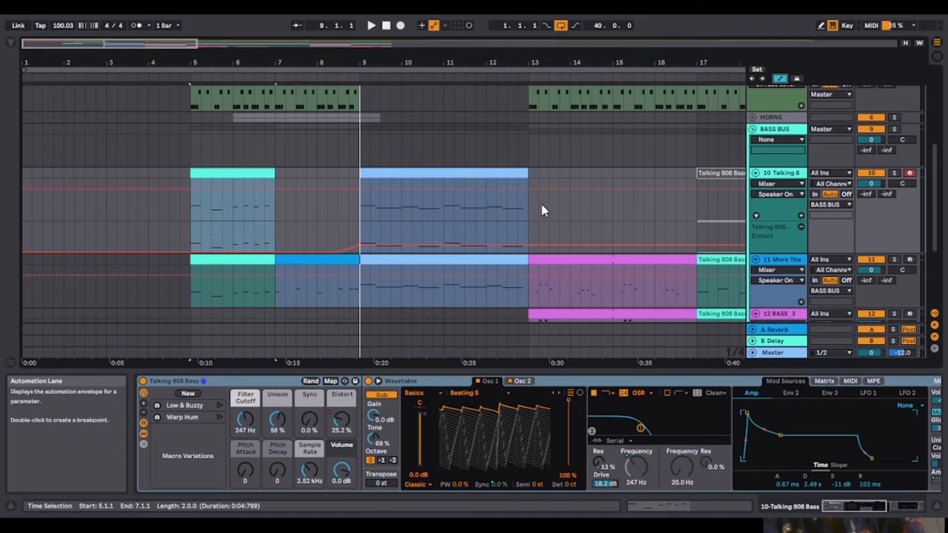
pyautogui.click(783, 79)
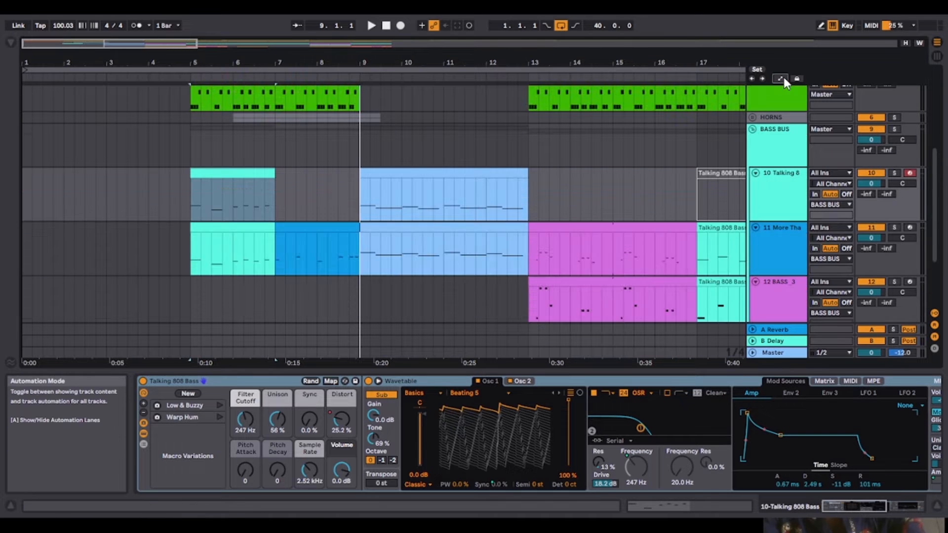
# Play the layered bass tracks from bar 5, and again from bar 3 into the bar 9 section
pyautogui.click(254, 171)
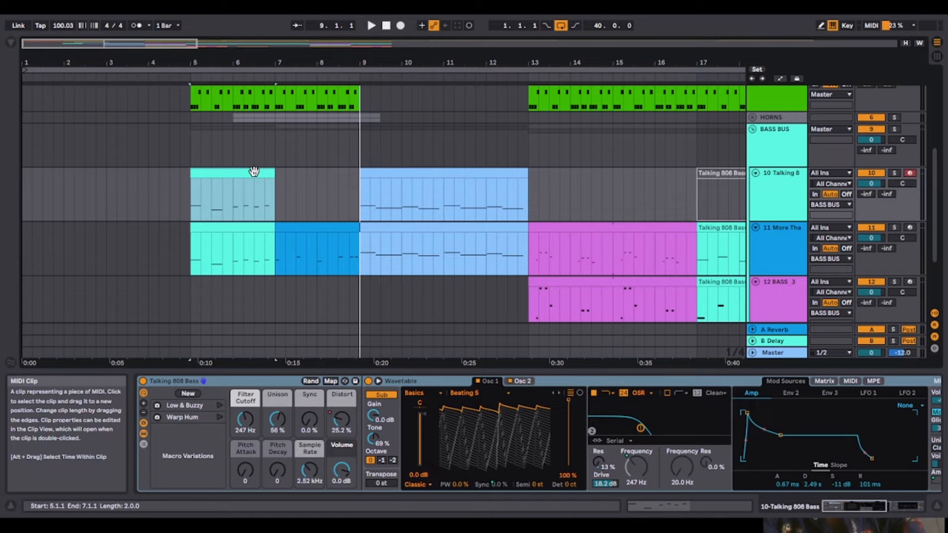
pyautogui.press('space')
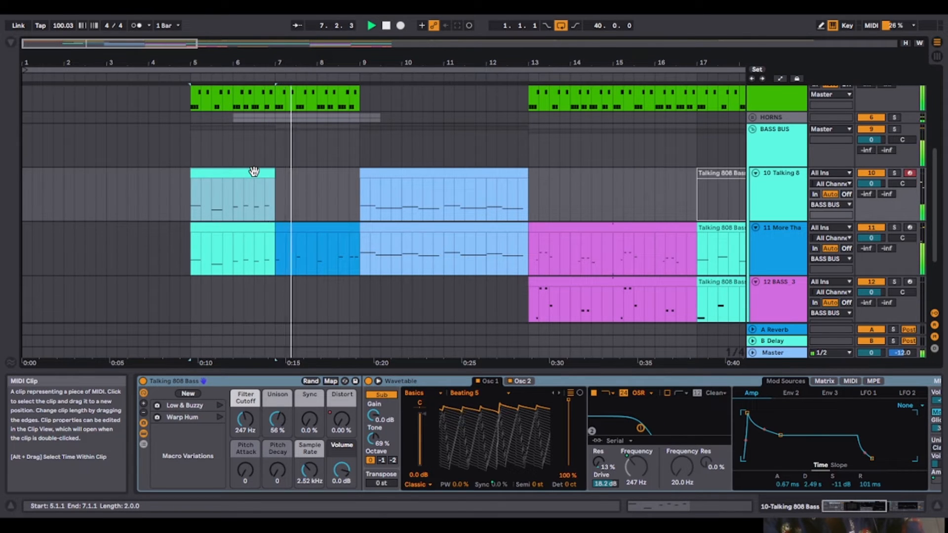
pyautogui.press('space')
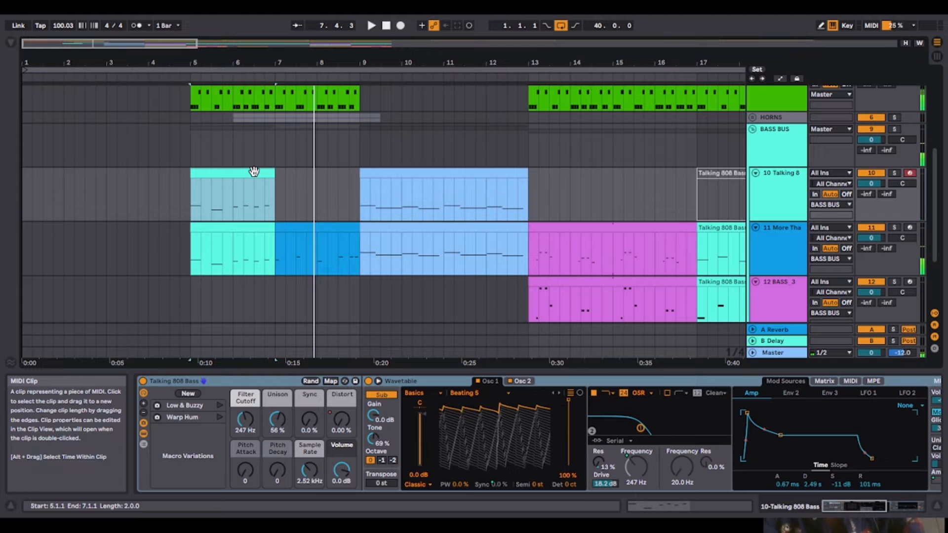
pyautogui.click(126, 190)
pyautogui.press('space')
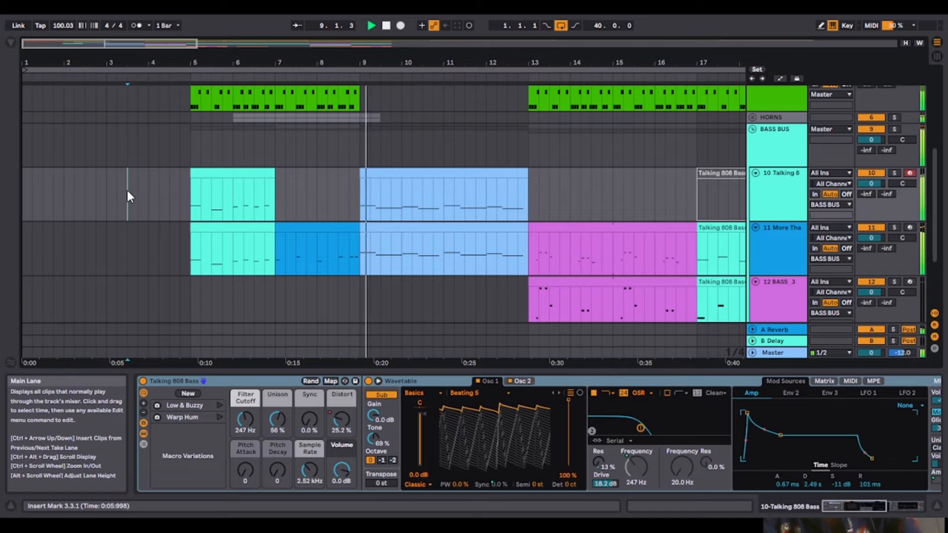
pyautogui.press('space')
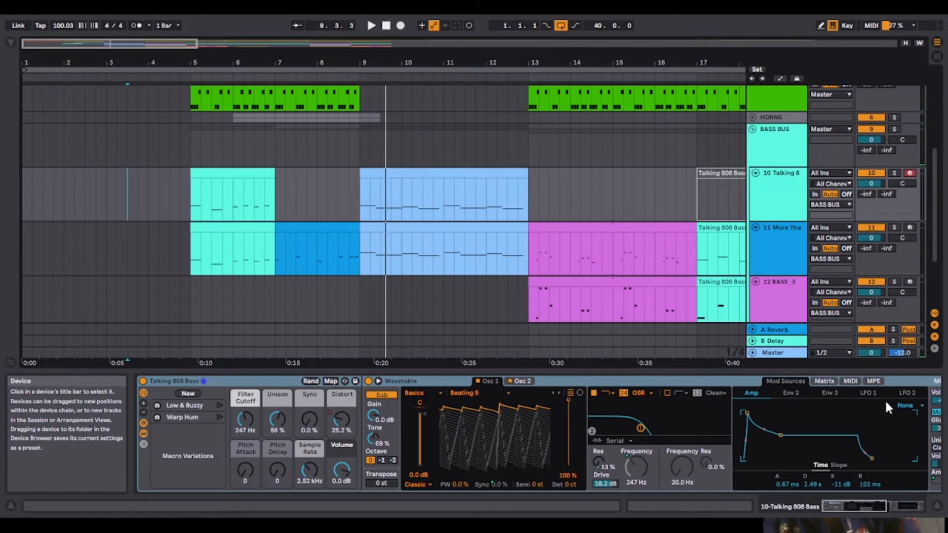
# Review the tracks across INTRO, VS 1 and CHORUS, and place the insert marker at bar 9 on the Drum Rack track
pyautogui.click(937, 508)
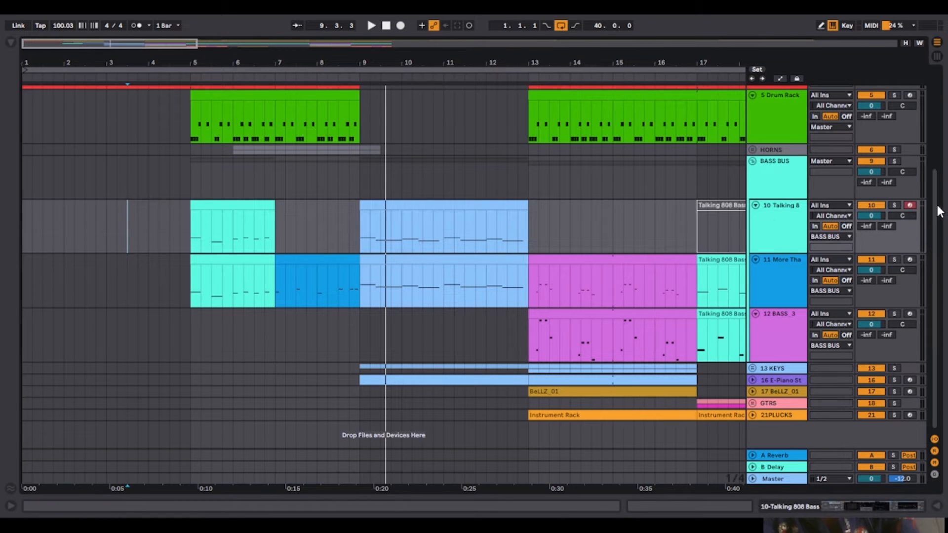
pyautogui.moveTo(932, 214); pyautogui.dragTo(928, 120)
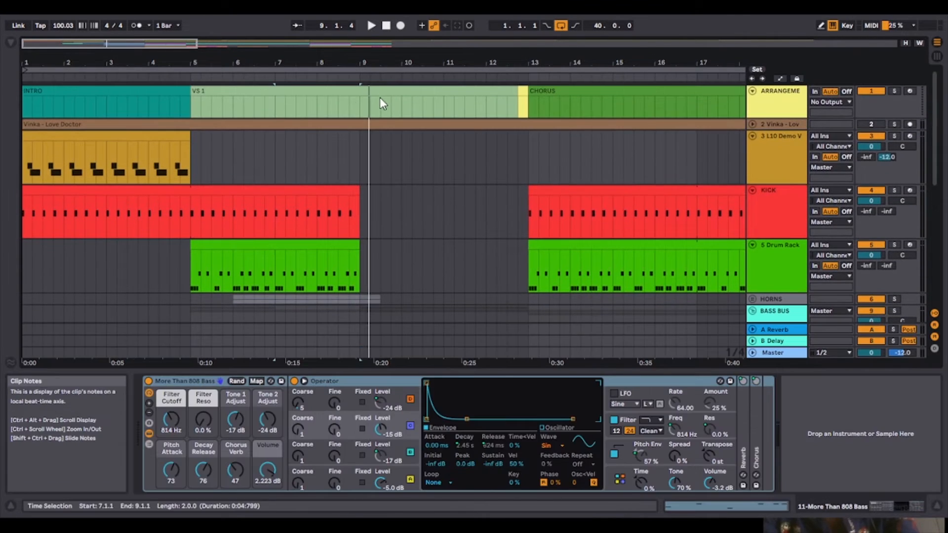
pyautogui.moveTo(173, 44); pyautogui.dragTo(173, 27)
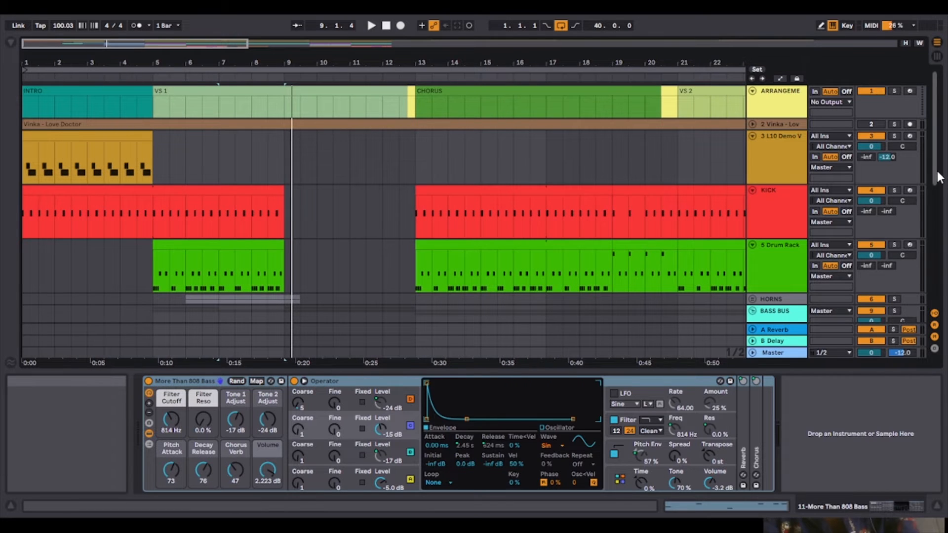
pyautogui.scroll(-5, 935, 207)
pyautogui.scroll(-2, 944, 309)
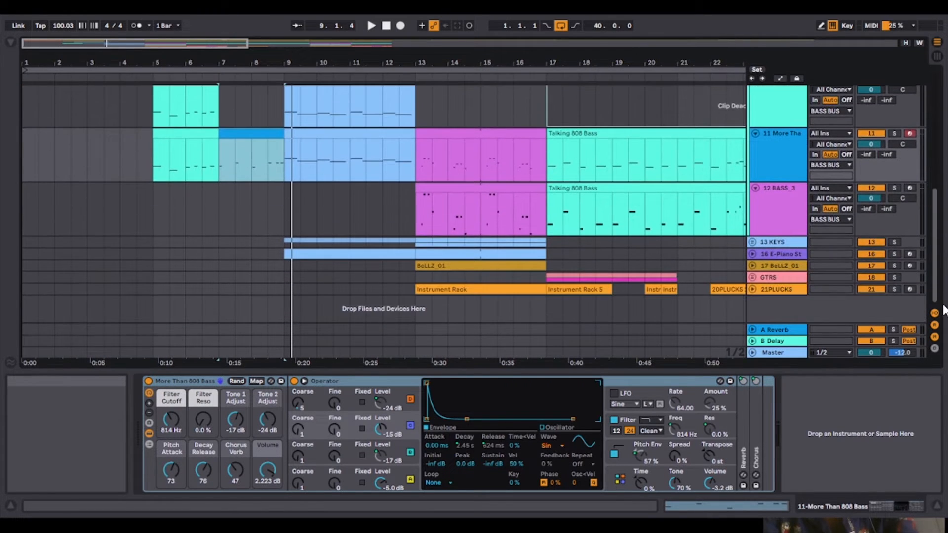
pyautogui.moveTo(943, 303); pyautogui.dragTo(942, 211)
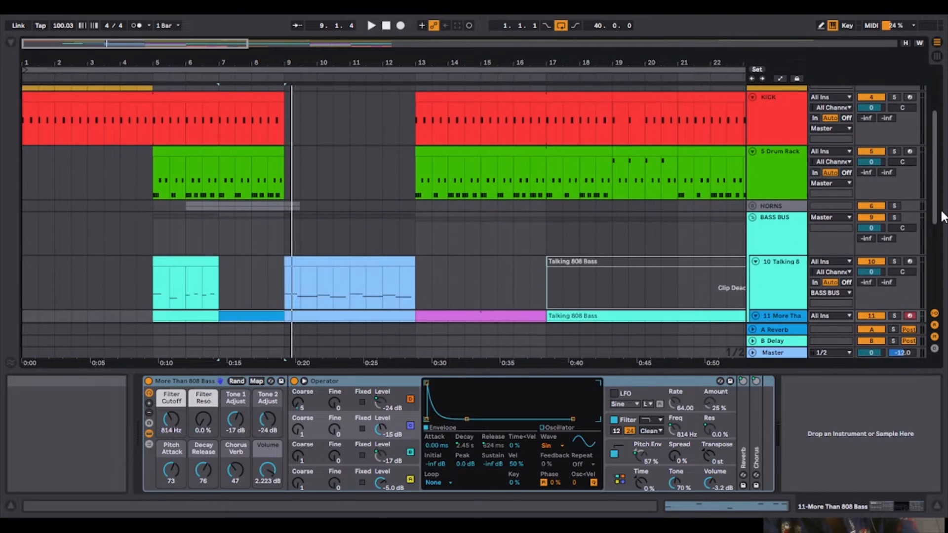
pyautogui.click(285, 176)
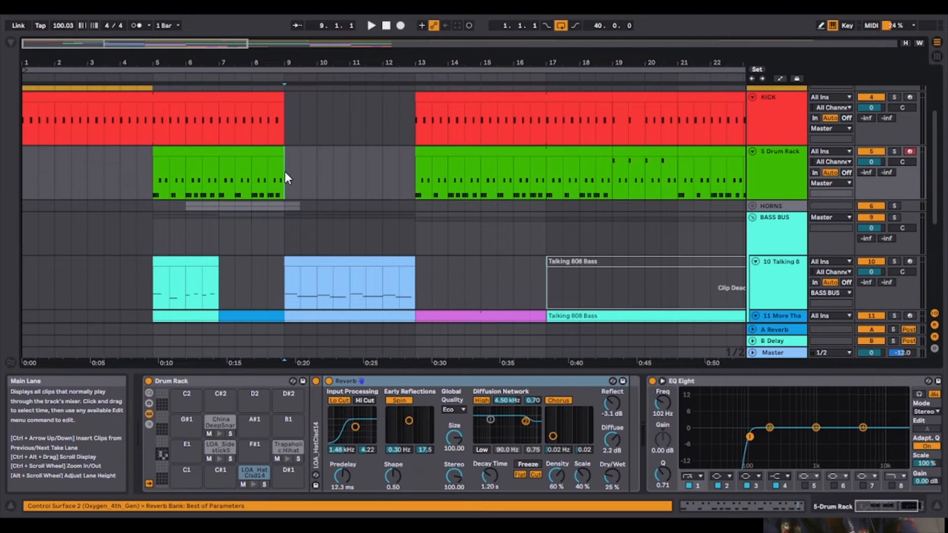
# Unfold the KEYS group to show its two Addictive keys tracks
pyautogui.moveTo(937, 170); pyautogui.dragTo(942, 240)
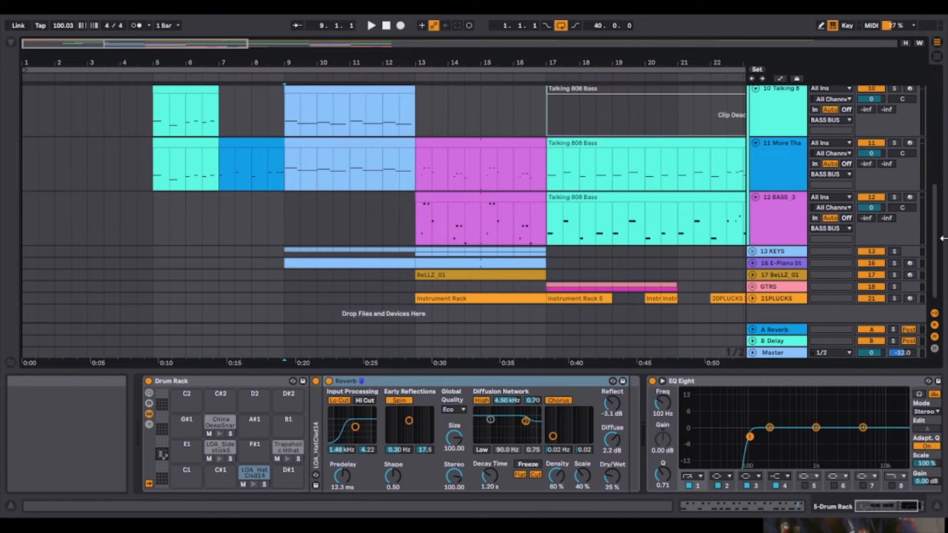
pyautogui.click(752, 252)
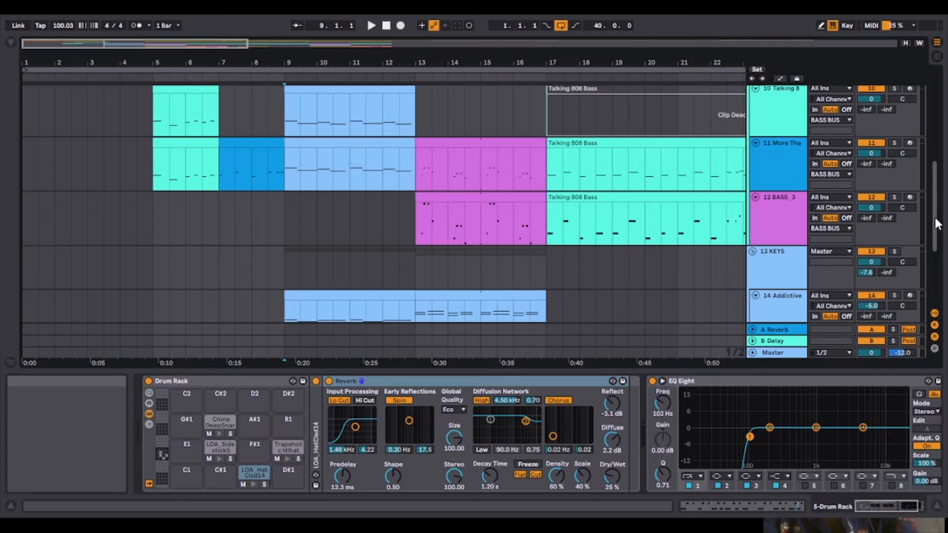
pyautogui.moveTo(939, 225); pyautogui.dragTo(940, 276)
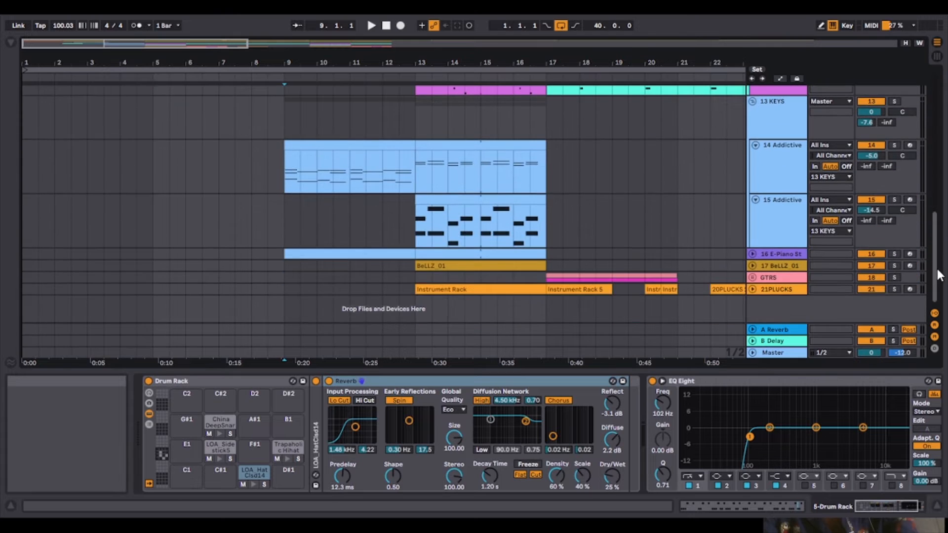
# Unfold the E-Piano track and play the layered keys tracks from bar 9 into the bar 13 section
pyautogui.click(752, 254)
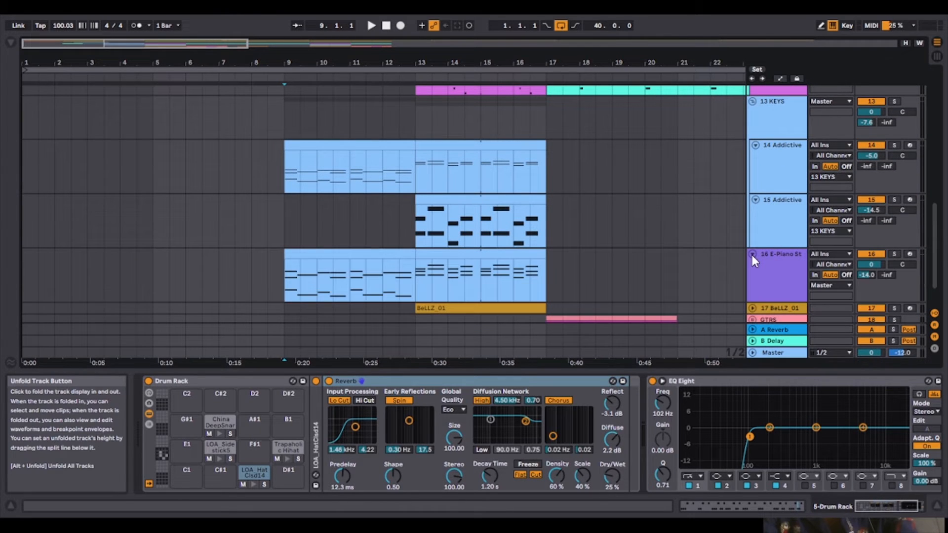
pyautogui.click(283, 214)
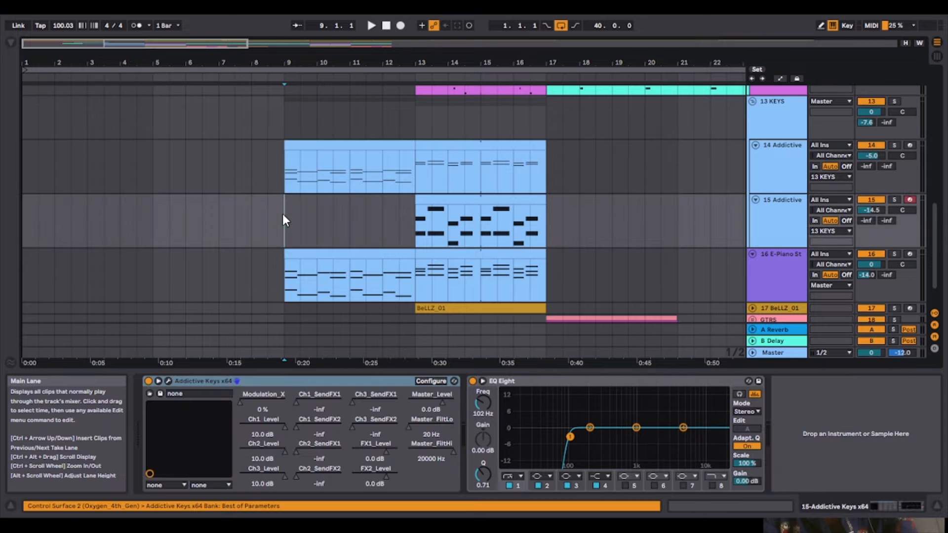
pyautogui.moveTo(940, 253); pyautogui.dragTo(939, 285)
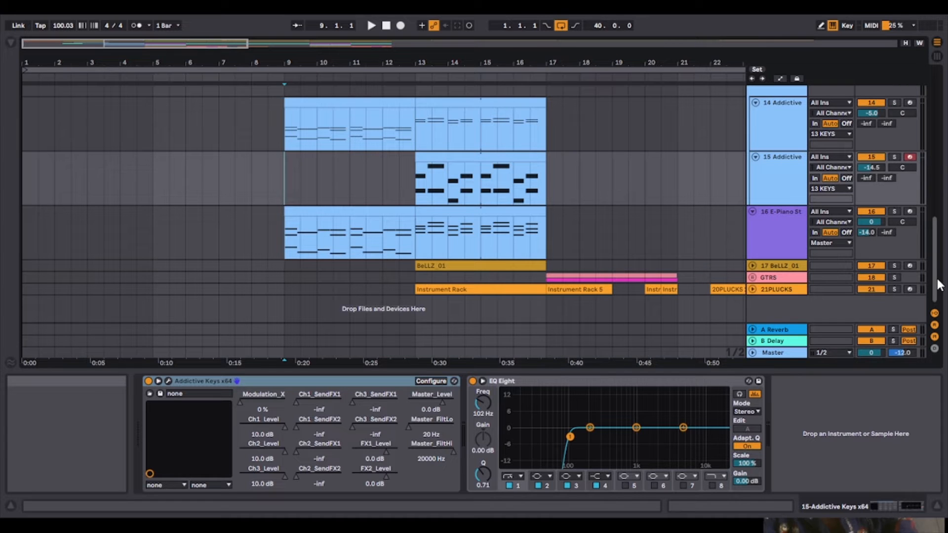
pyautogui.press('space')
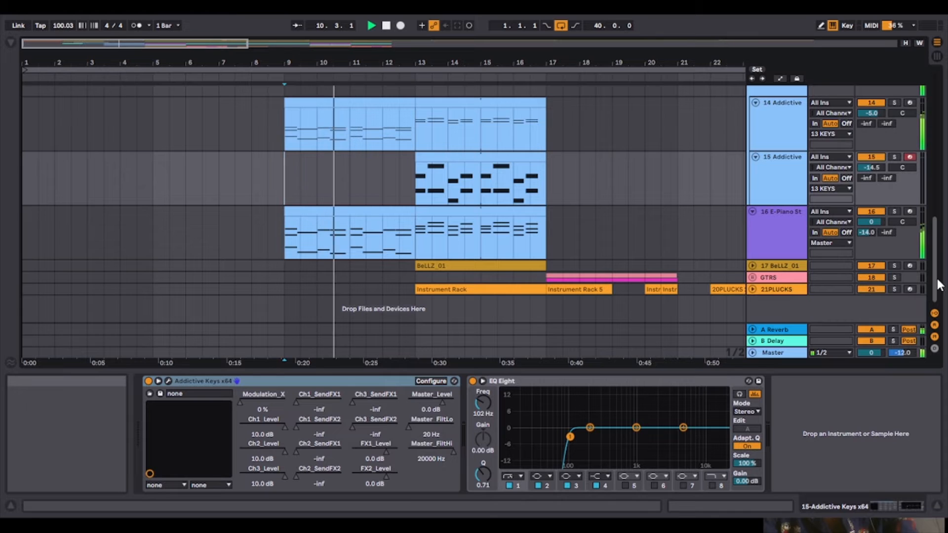
pyautogui.press('space')
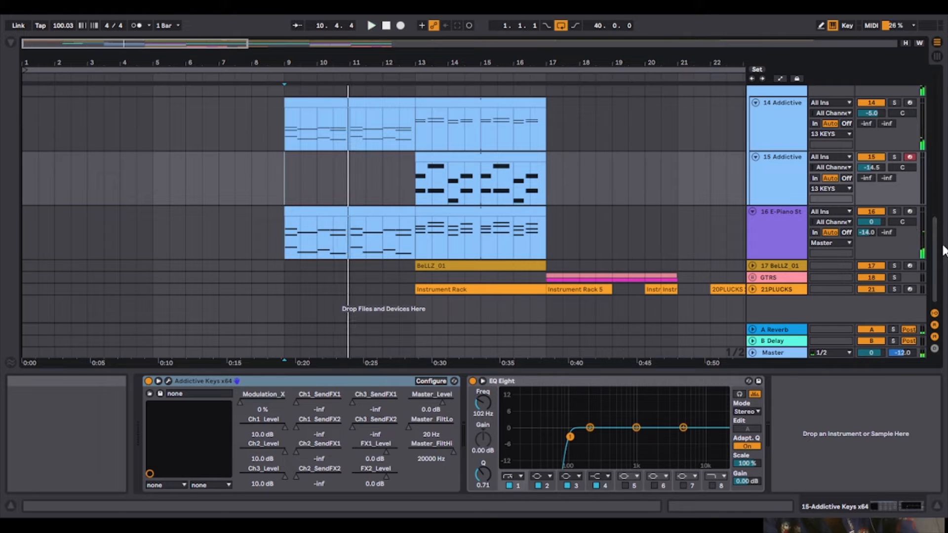
pyautogui.moveTo(940, 285); pyautogui.dragTo(940, 263)
pyautogui.press('space')
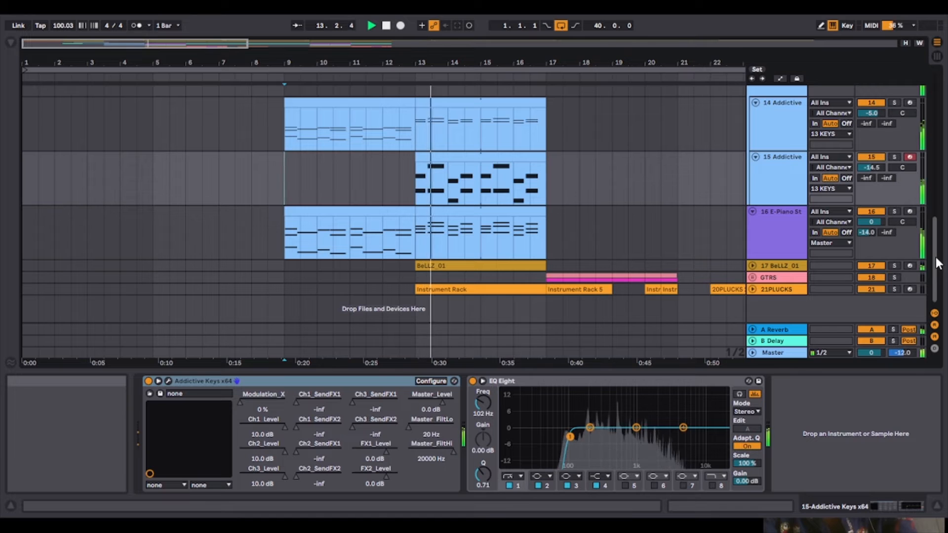
# Select the BASS_3 track and bring up its Wavetable device for inspection
pyautogui.moveTo(937, 259); pyautogui.dragTo(913, 182)
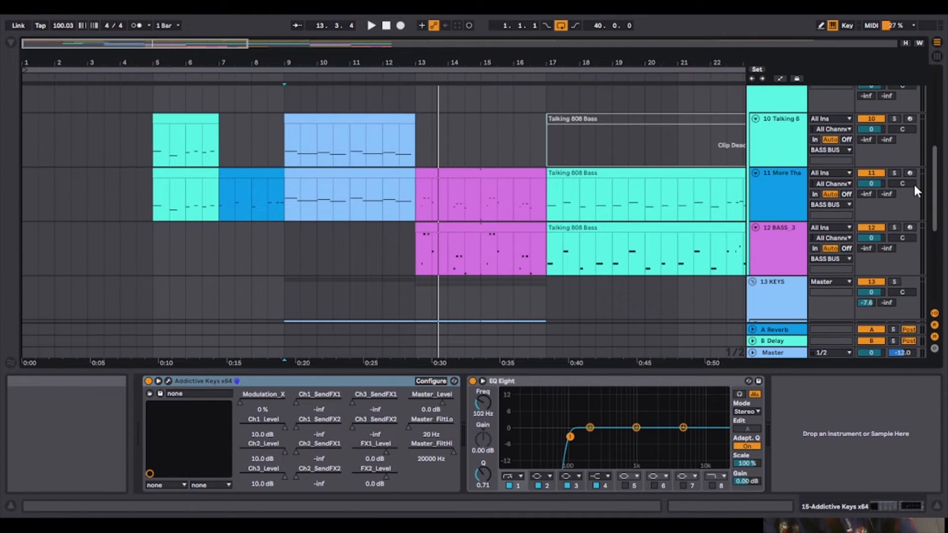
pyautogui.click(768, 267)
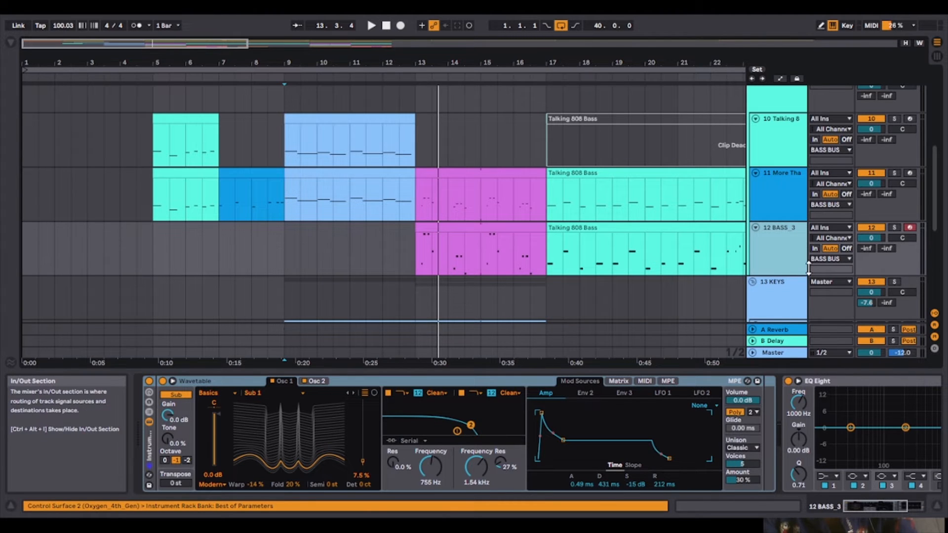
pyautogui.click(229, 383)
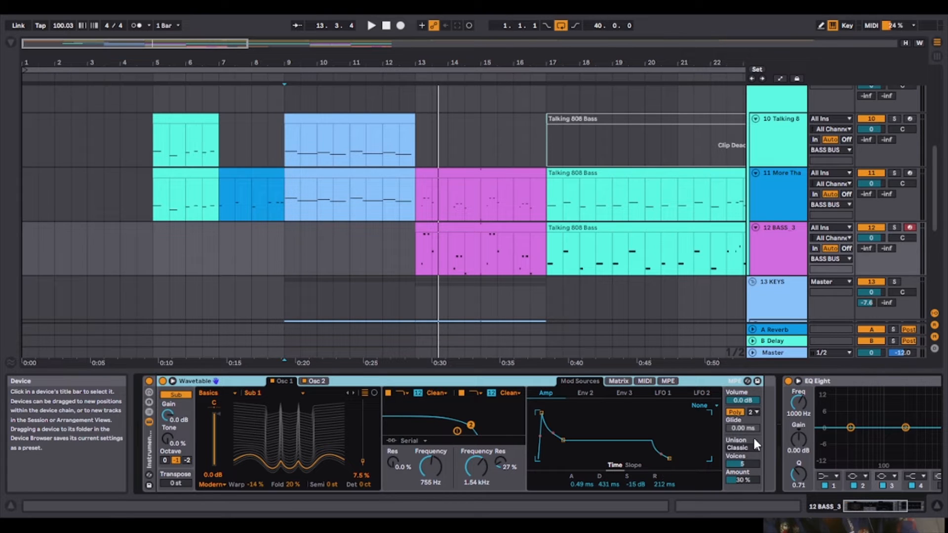
# Audition BASS_3 from bar 13 with its Wavetable switched to Mono, and switch it back to Poly
pyautogui.click(733, 412)
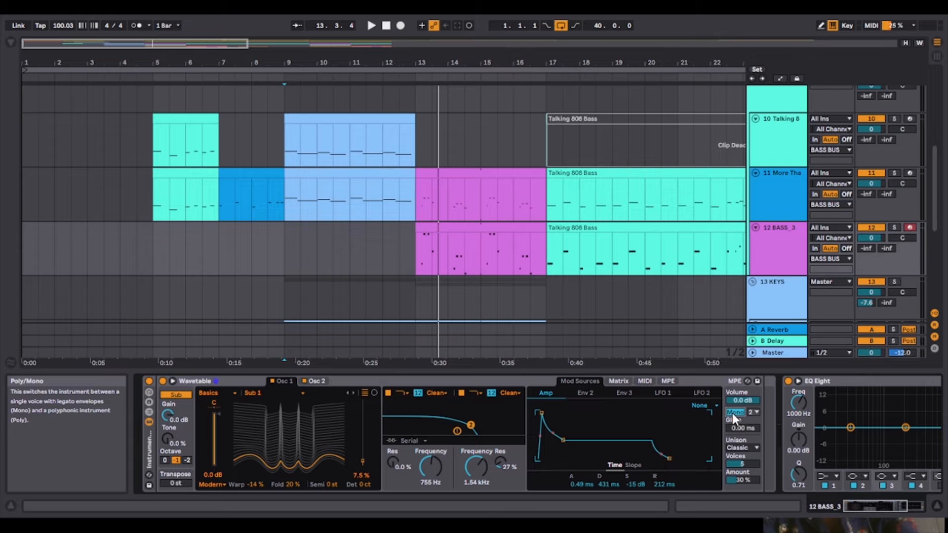
pyautogui.press('space')
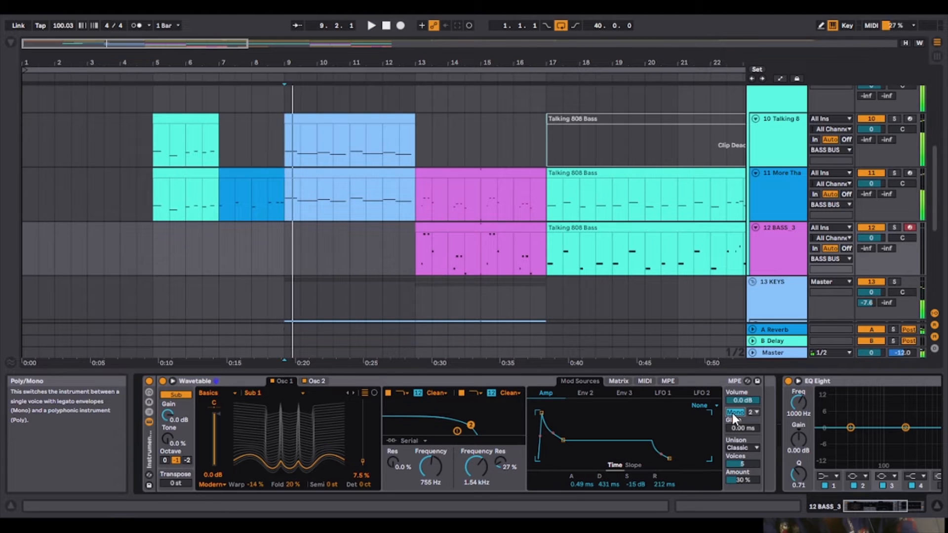
pyautogui.click(482, 226)
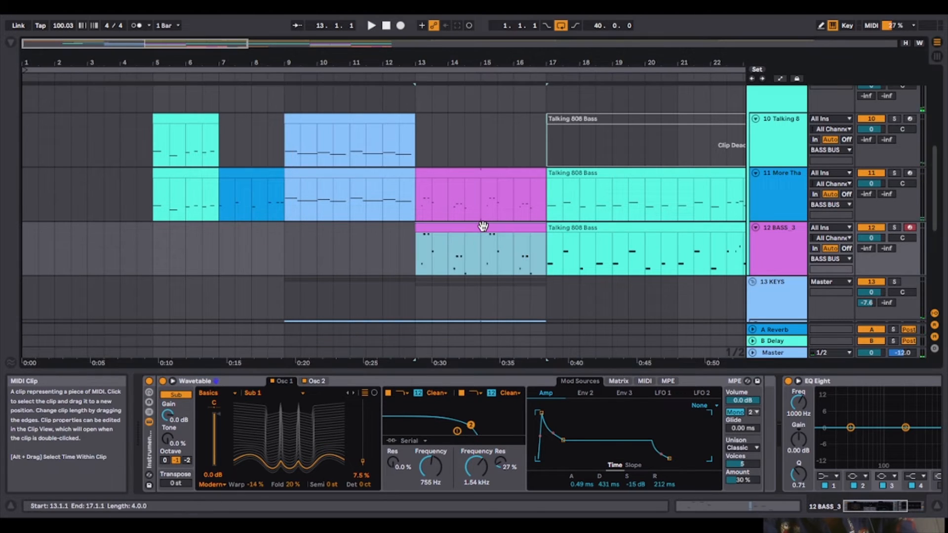
pyautogui.press('space')
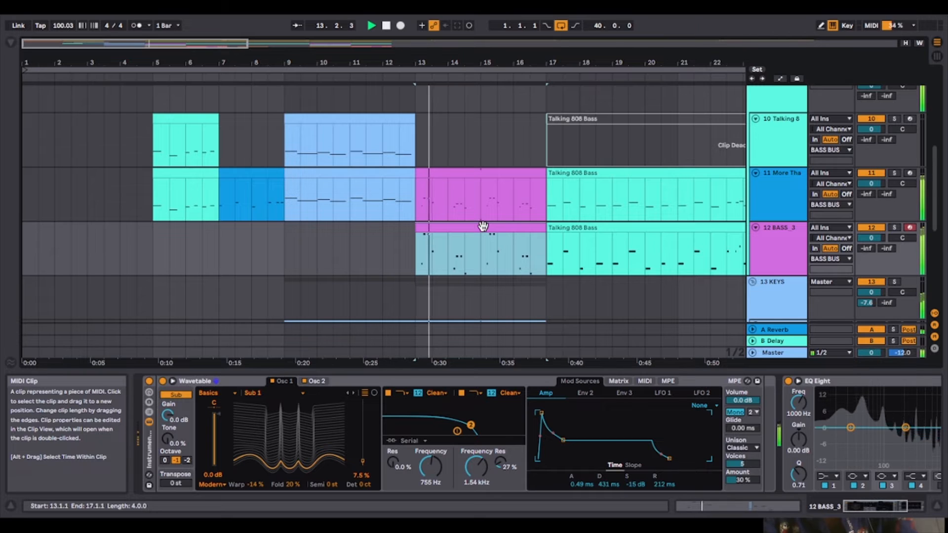
pyautogui.press('space')
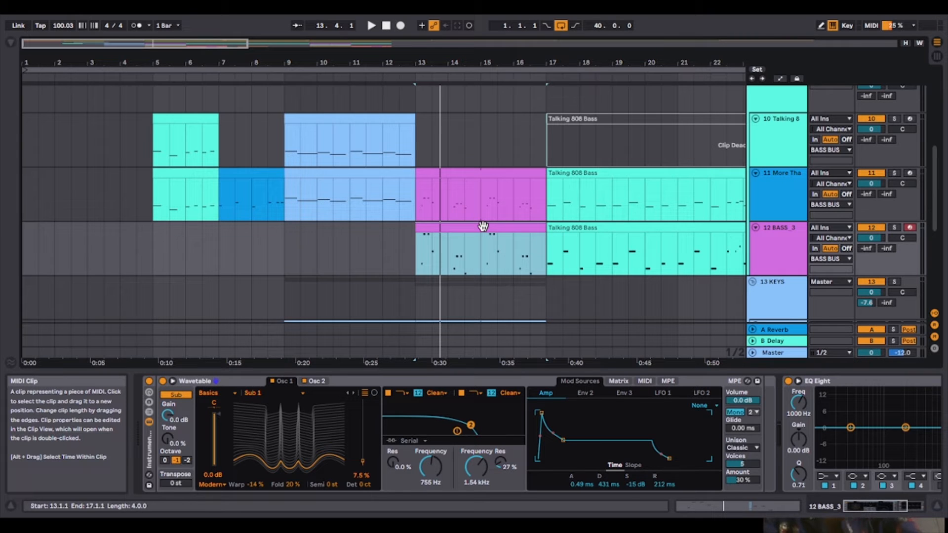
pyautogui.click(733, 412)
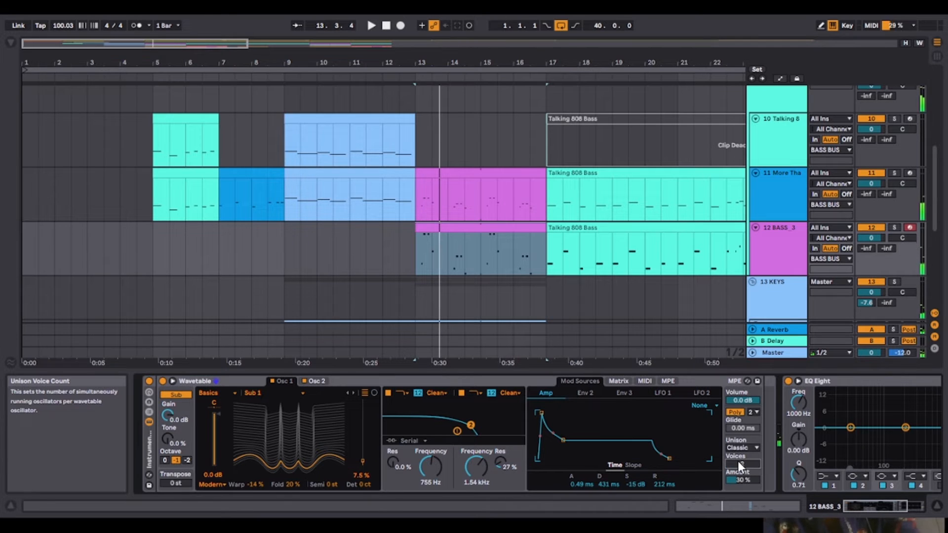
# Try adjusting the Wavetable's unison Voices and a unison Amount of 100%, playing the basses from bar 13 each time
pyautogui.moveTo(741, 463); pyautogui.dragTo(740, 444)
pyautogui.press('space')
pyautogui.press('space')
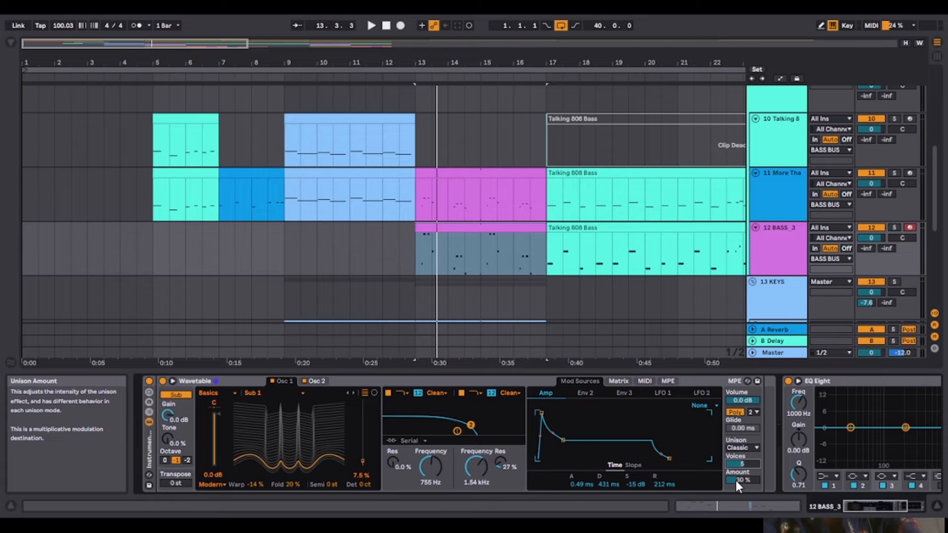
pyautogui.moveTo(735, 481); pyautogui.dragTo(735, 444)
pyautogui.press('space')
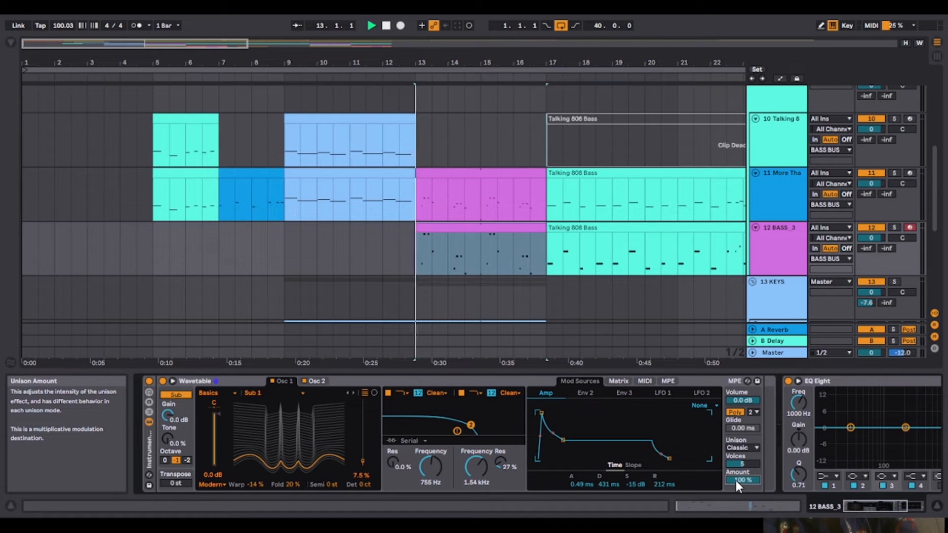
pyautogui.press('space')
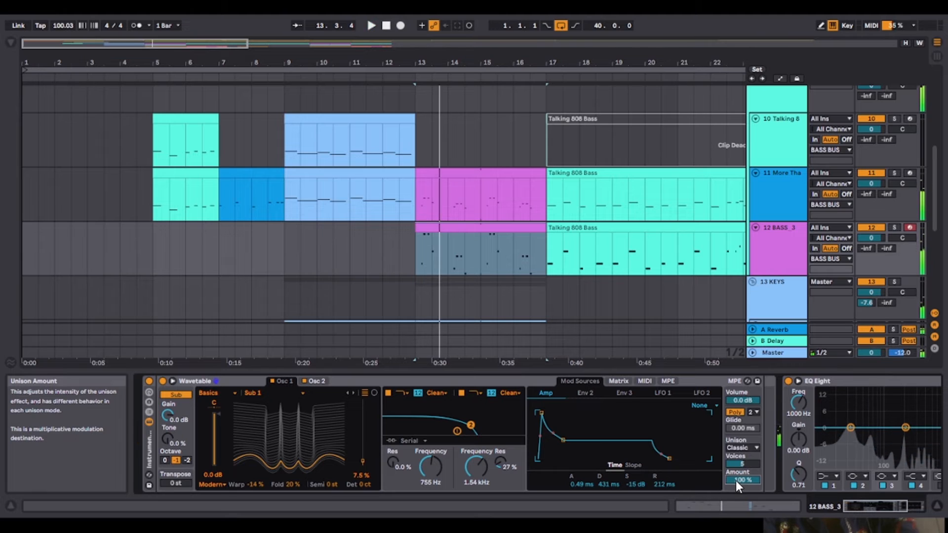
# Solo BASS_3, play its bar 13 clip, and replay it with the unison Amount set to 30%
pyautogui.click(894, 226)
pyautogui.press('space')
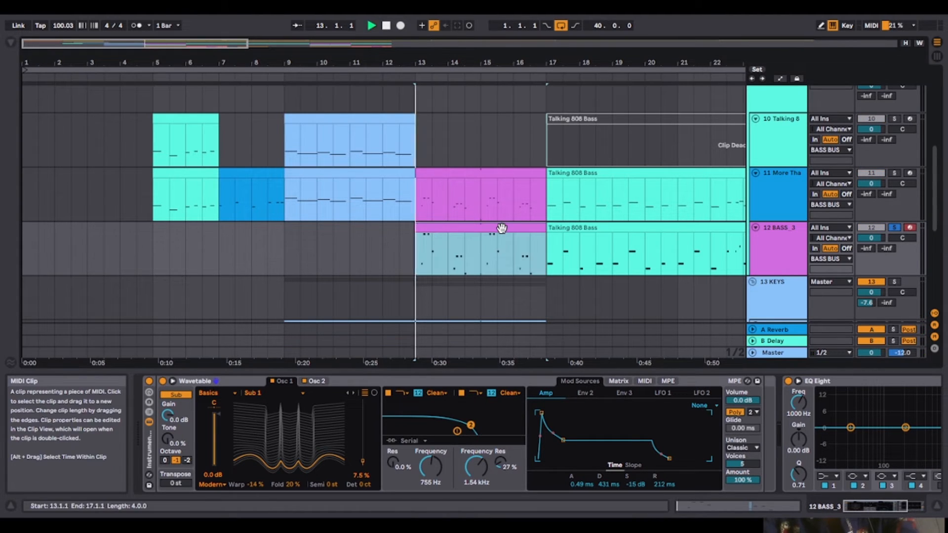
pyautogui.press('space')
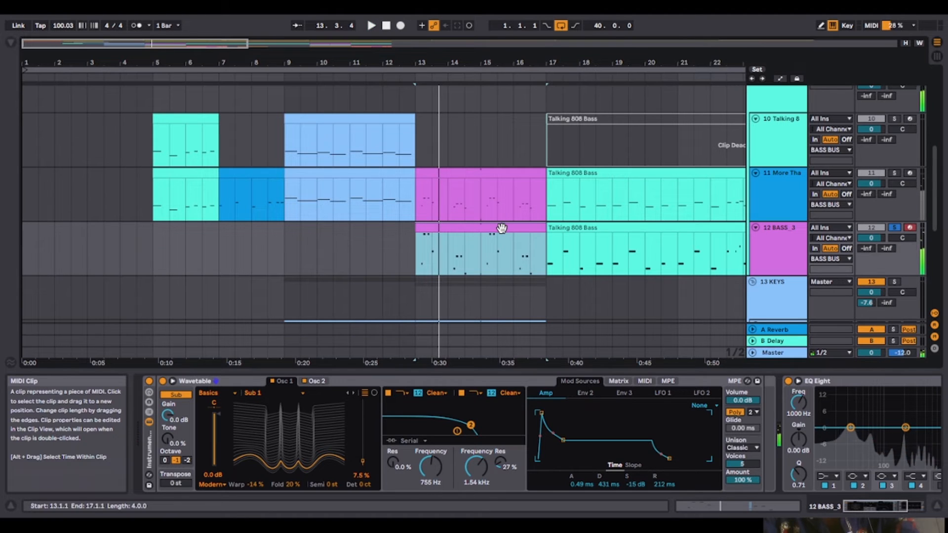
pyautogui.moveTo(740, 479); pyautogui.dragTo(740, 493)
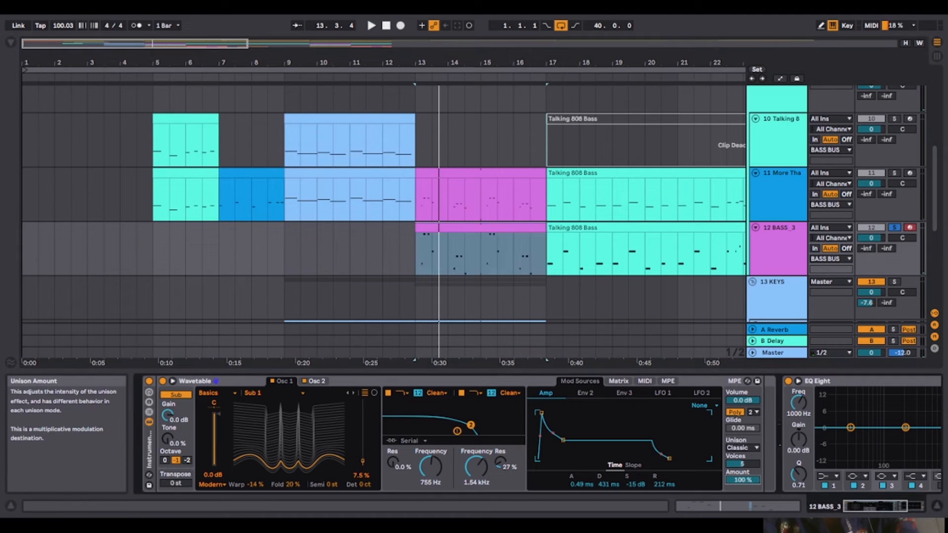
pyautogui.press('space')
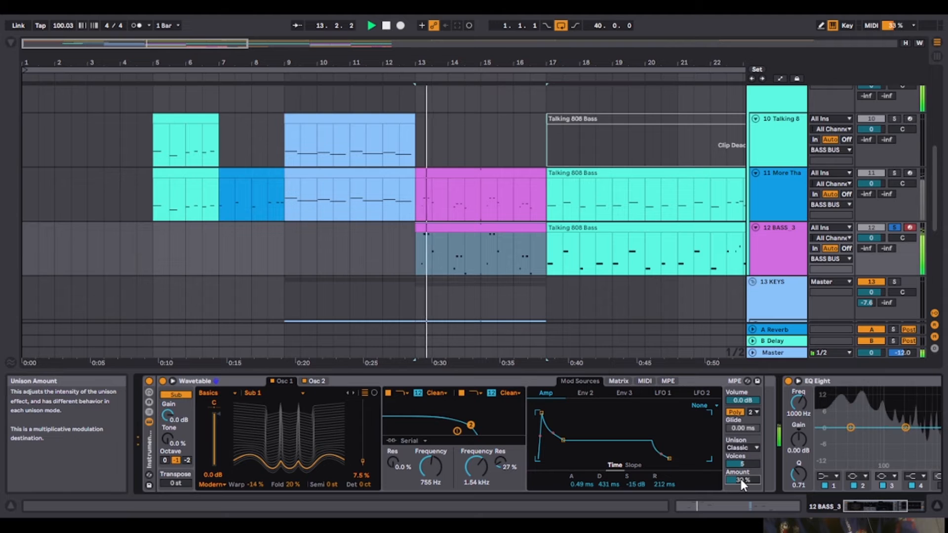
pyautogui.press('space')
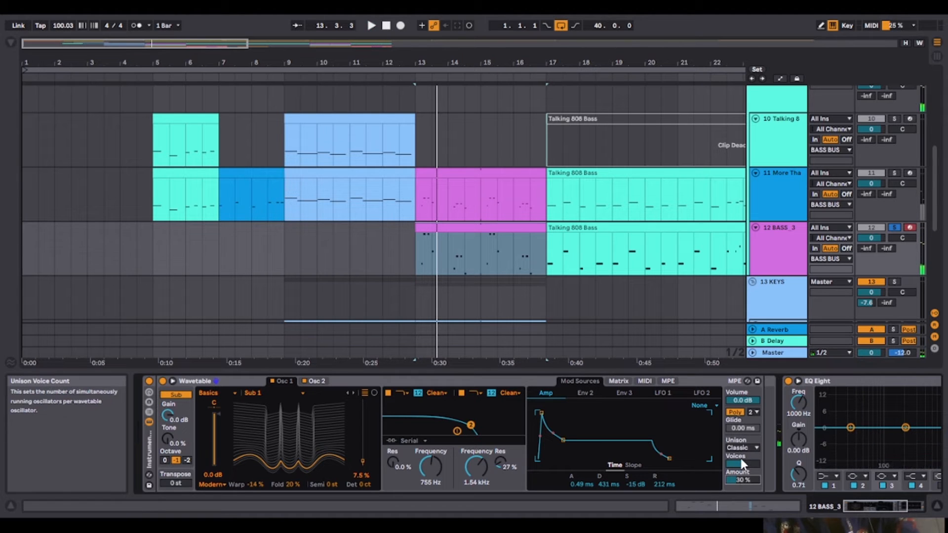
# Set the Wavetable's unison Voices to 4 and play the soloed BASS_3 clip in Poly and in Mono
pyautogui.moveTo(740, 460); pyautogui.dragTo(740, 447)
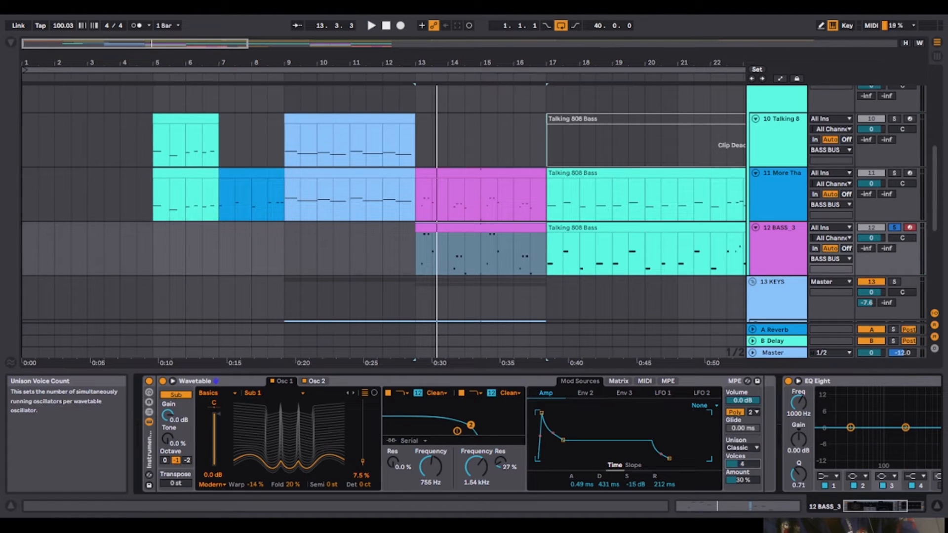
pyautogui.press('space')
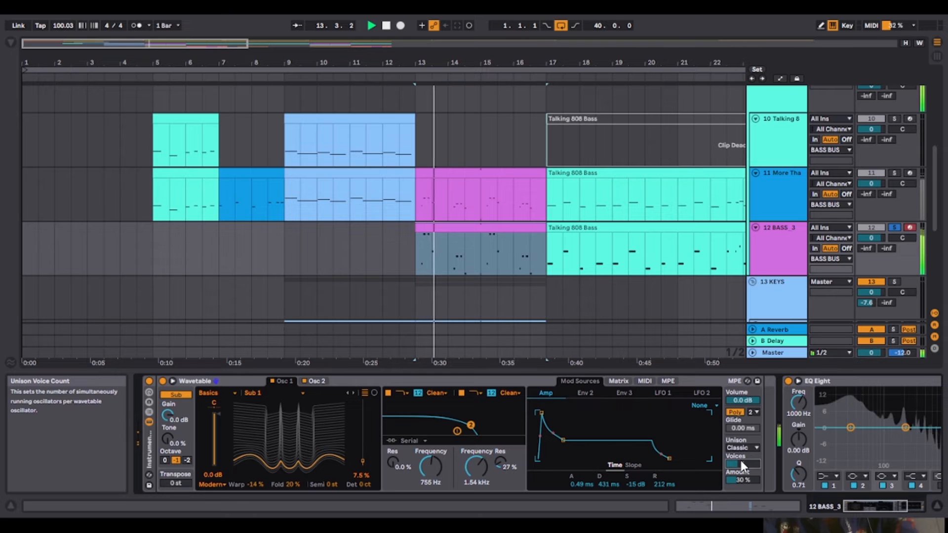
pyautogui.press('space')
pyautogui.click(735, 412)
pyautogui.press('space')
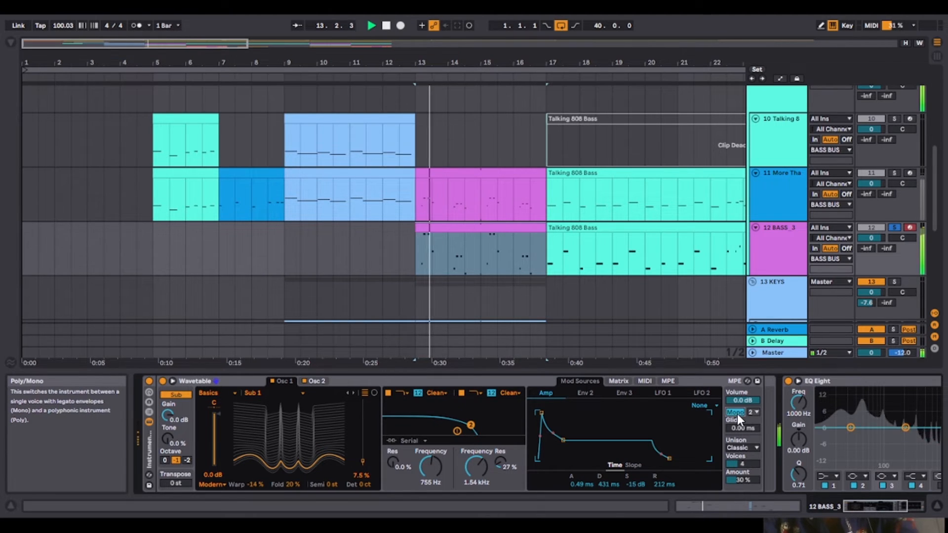
pyautogui.press('space')
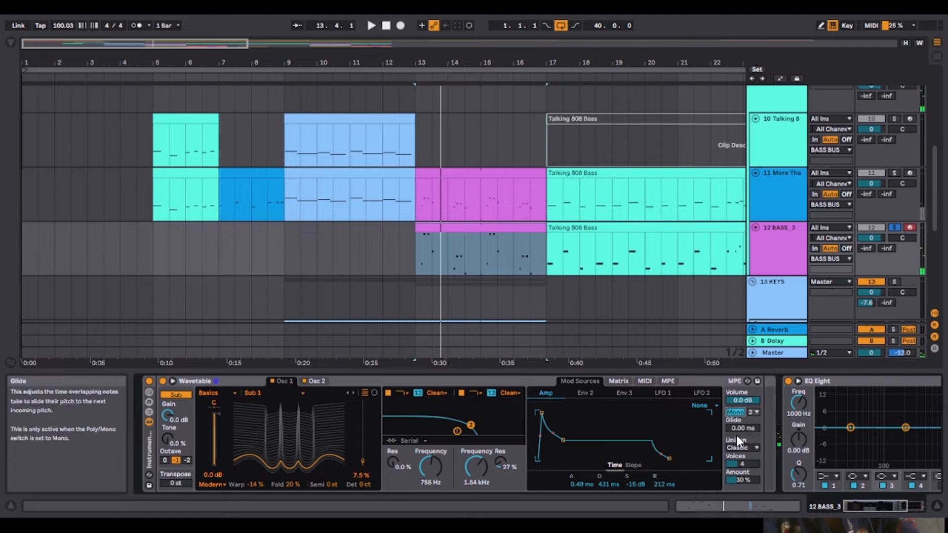
# Restore the Wavetable to Poly with 5 unison voices while playing BASS_3, and unsolo the track
pyautogui.click(740, 413)
pyautogui.press('space')
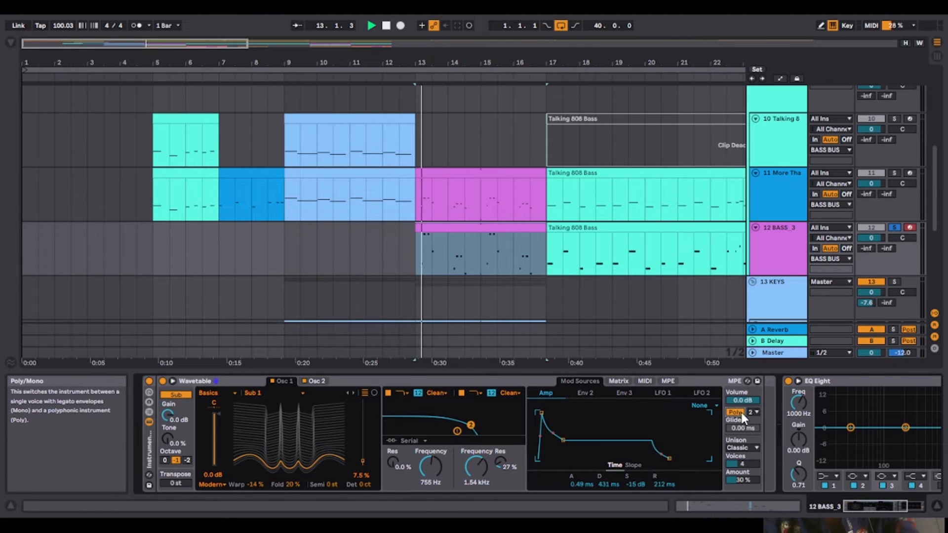
pyautogui.click(735, 463)
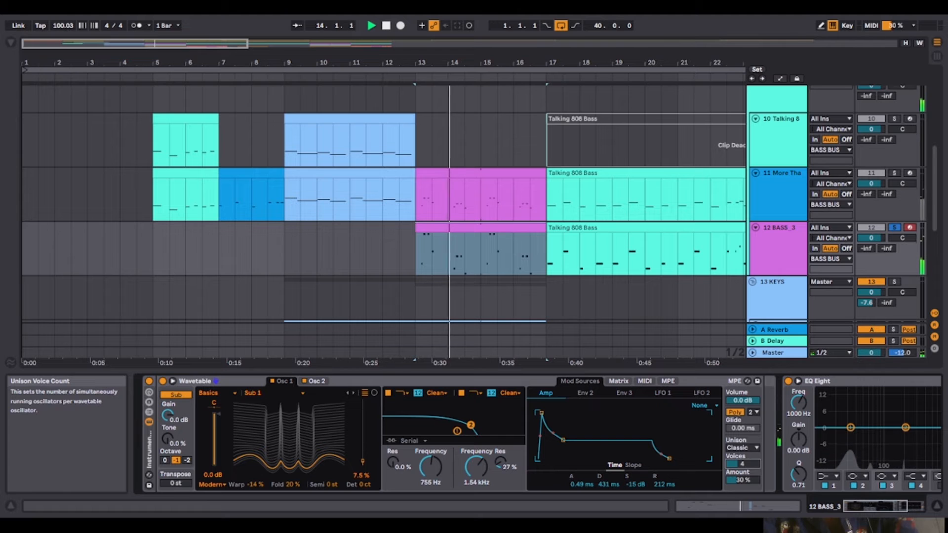
pyautogui.moveTo(736, 464); pyautogui.dragTo(736, 458)
pyautogui.press('space')
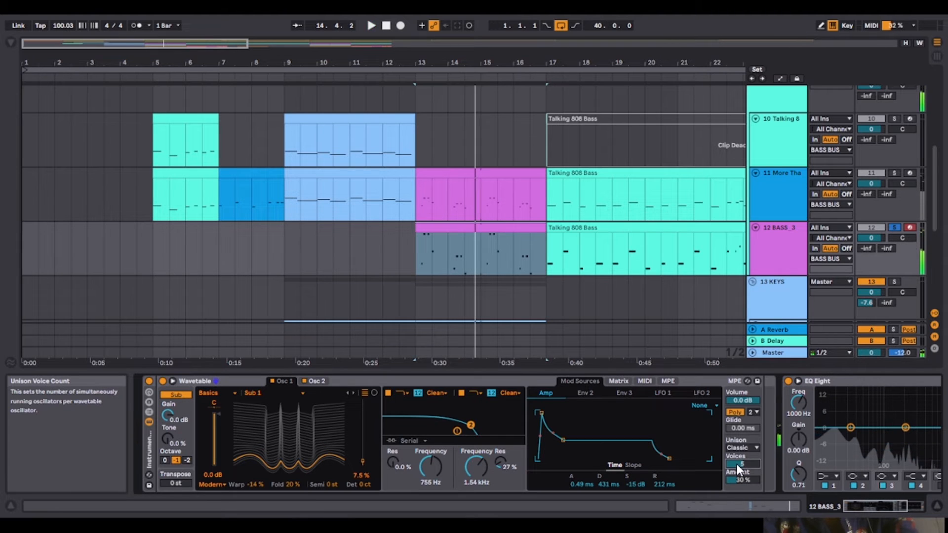
pyautogui.click(894, 226)
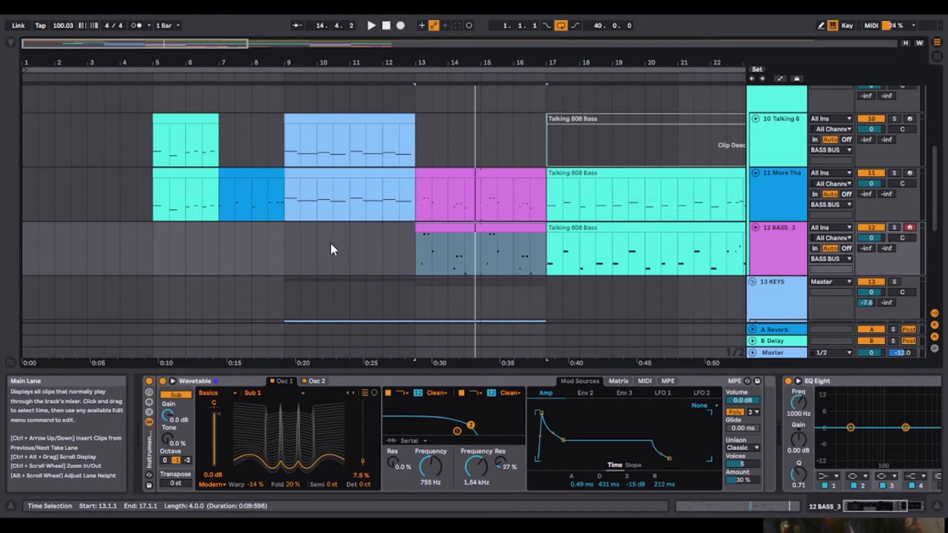
# Solo the Talking 808 Bass track and the bass track below it, and play both from bar 9
pyautogui.click(356, 259)
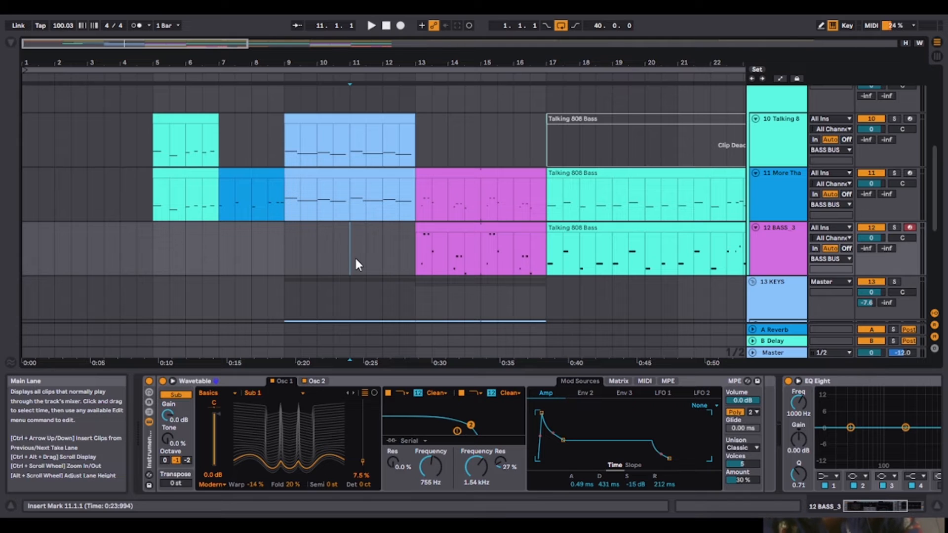
pyautogui.click(284, 252)
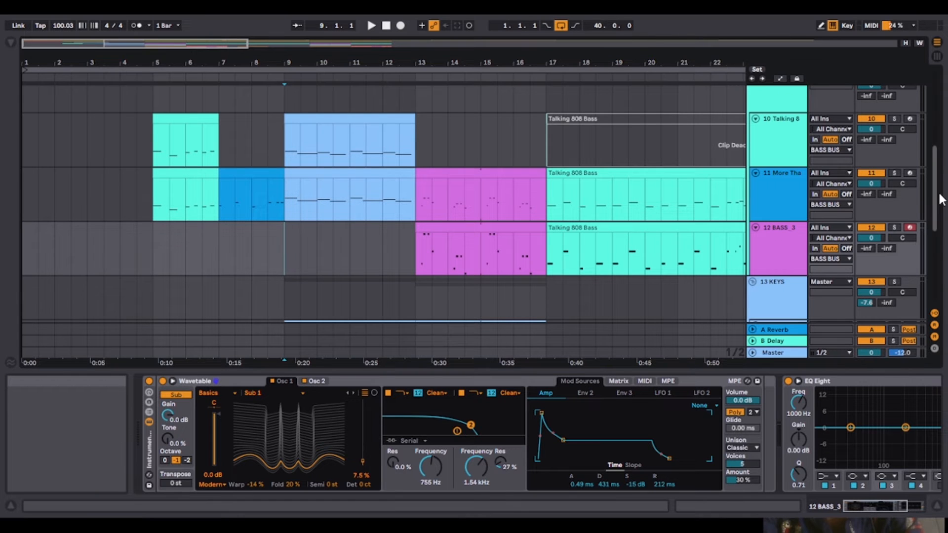
pyautogui.moveTo(938, 200)
pyautogui.mouseDown()
pyautogui.moveTo(936, 148)
pyautogui.moveTo(943, 228)
pyautogui.moveTo(937, 205)
pyautogui.mouseUp()
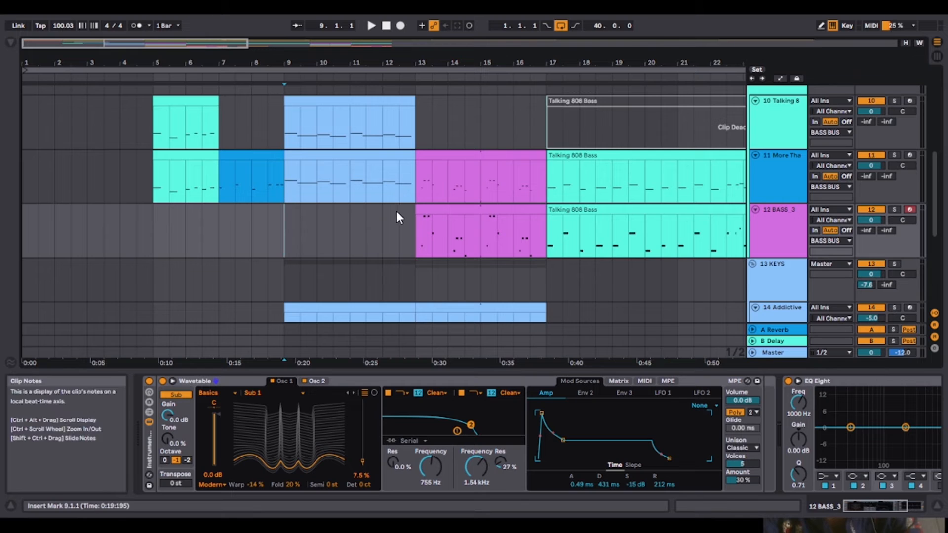
pyautogui.click(894, 156)
pyautogui.click(894, 100)
pyautogui.press('space')
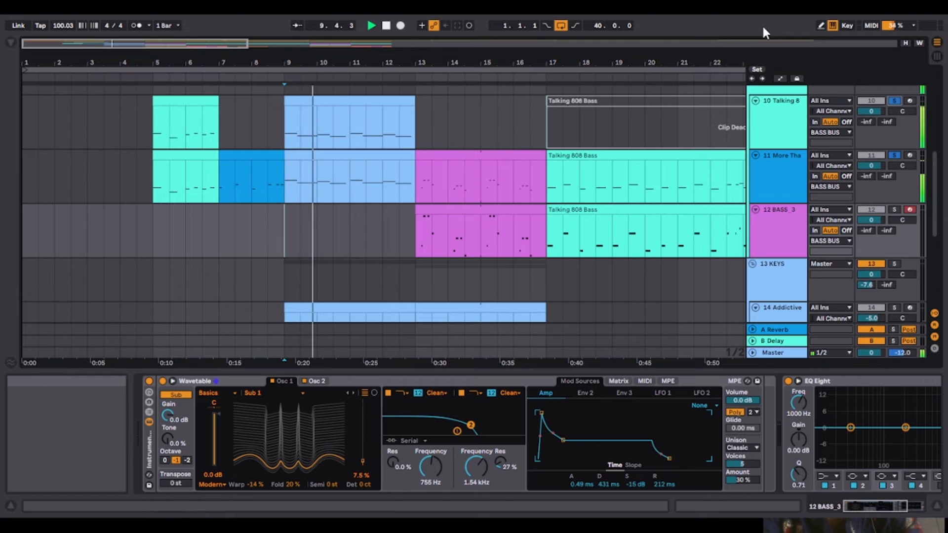
# Solo BASS_3 together with the two bass tracks above it, and play all three from bar 11
pyautogui.click(780, 79)
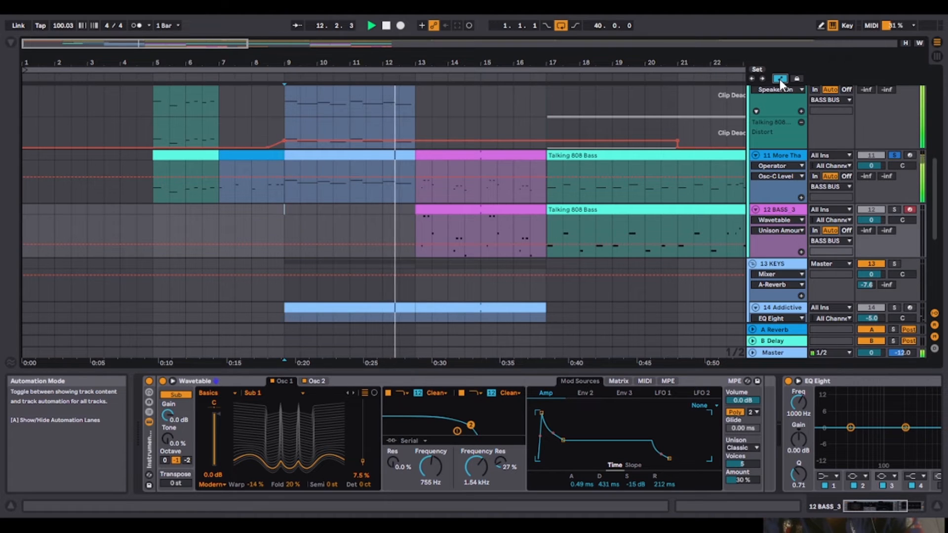
pyautogui.click(780, 79)
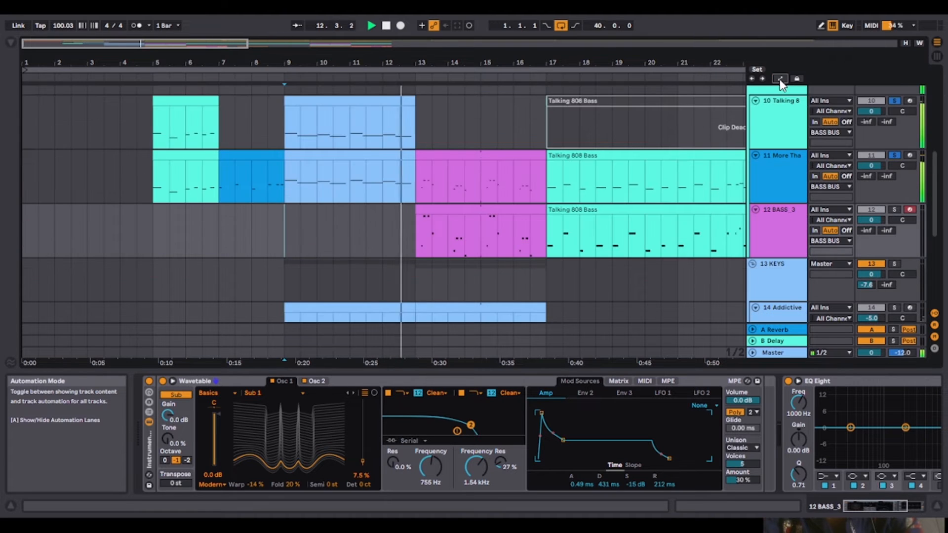
pyautogui.click(893, 209)
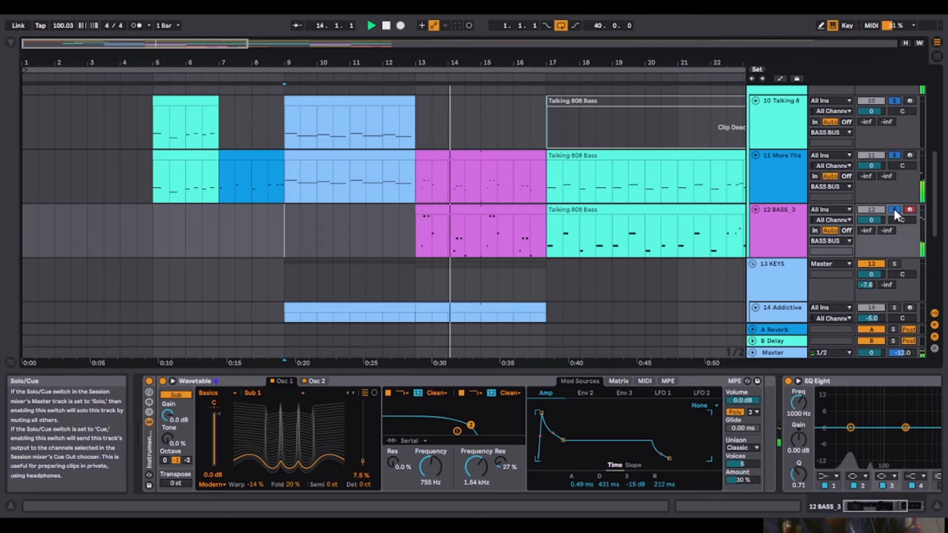
pyautogui.press('space')
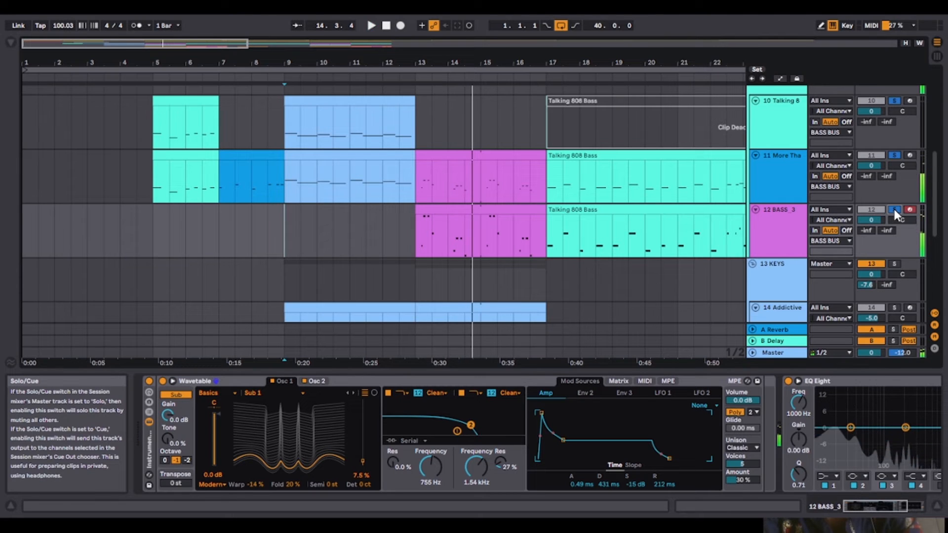
pyautogui.click(351, 233)
pyautogui.press('space')
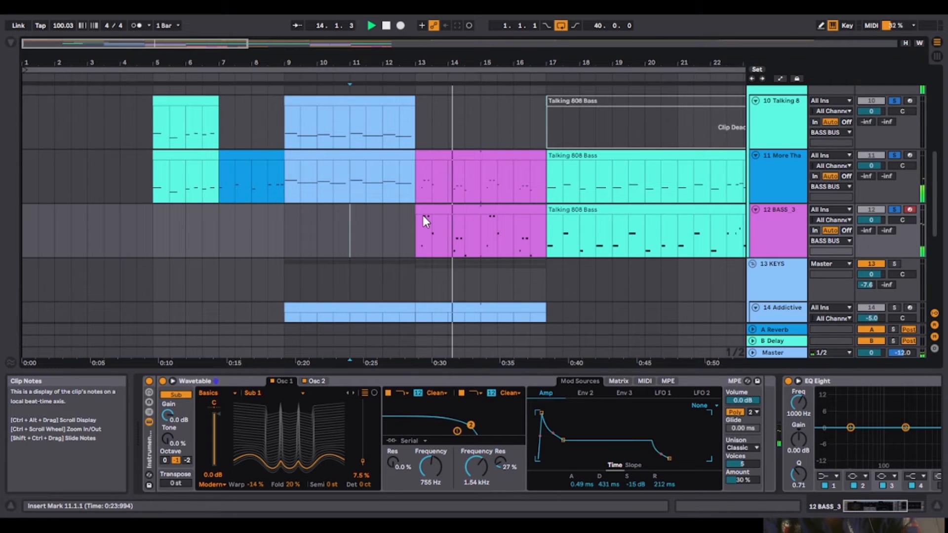
pyautogui.press('space')
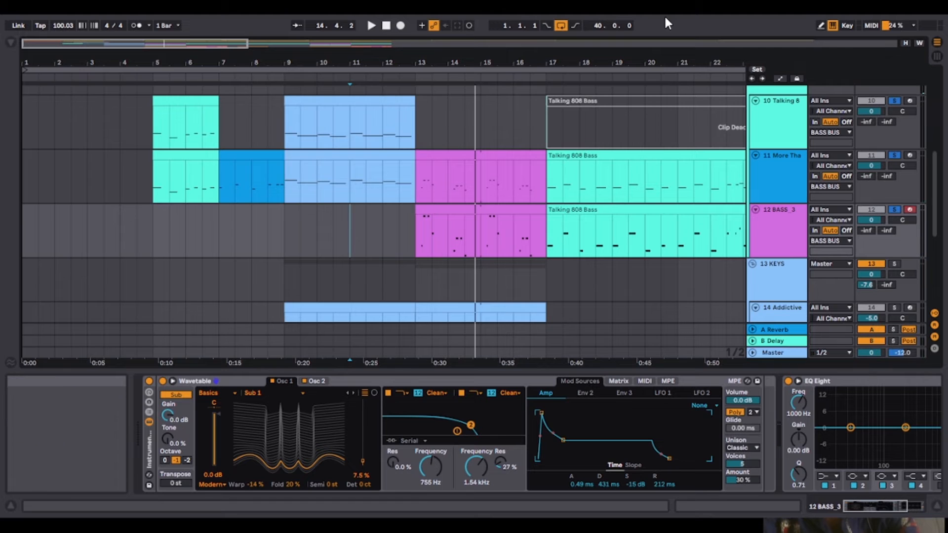
# Unsolo the three bass tracks and play the full mix from bar 12
pyautogui.moveTo(238, 45); pyautogui.dragTo(300, 44)
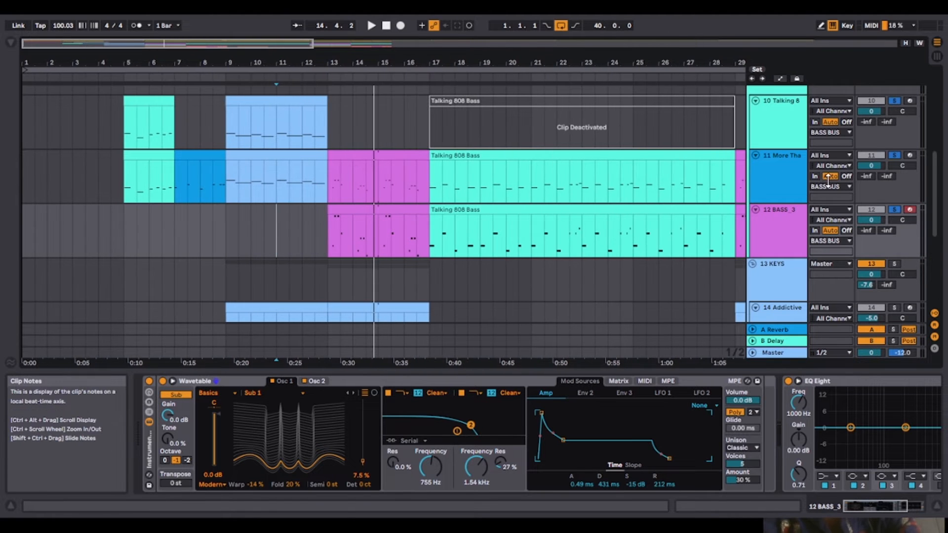
pyautogui.click(898, 101)
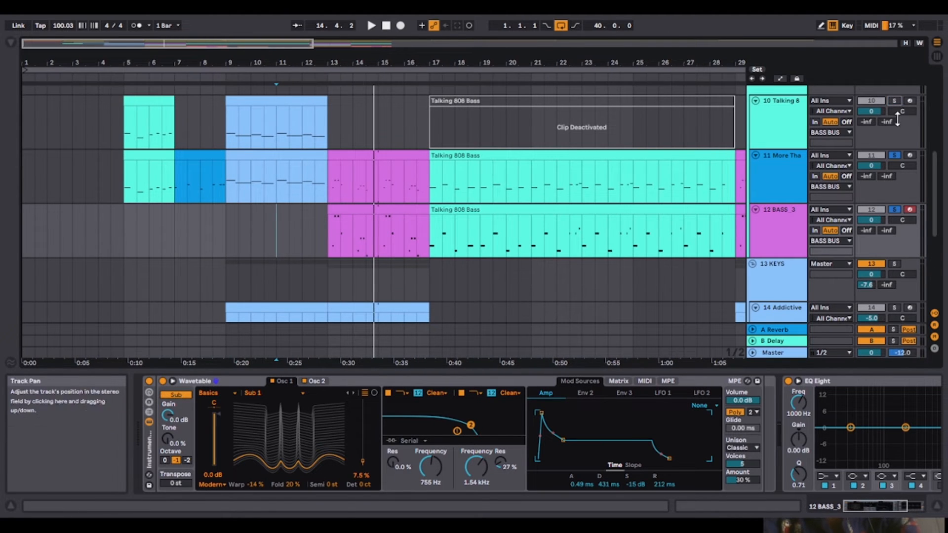
pyautogui.click(895, 155)
pyautogui.click(895, 210)
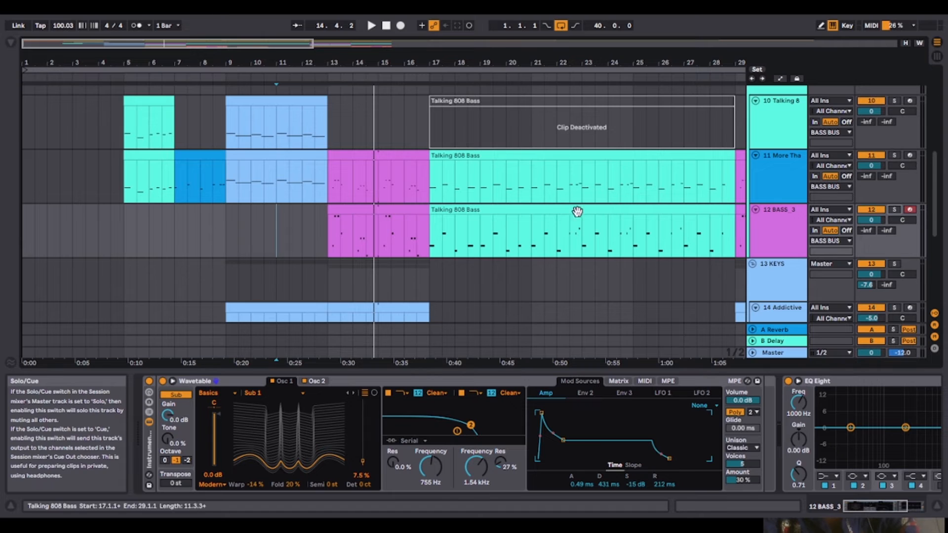
pyautogui.click(267, 251)
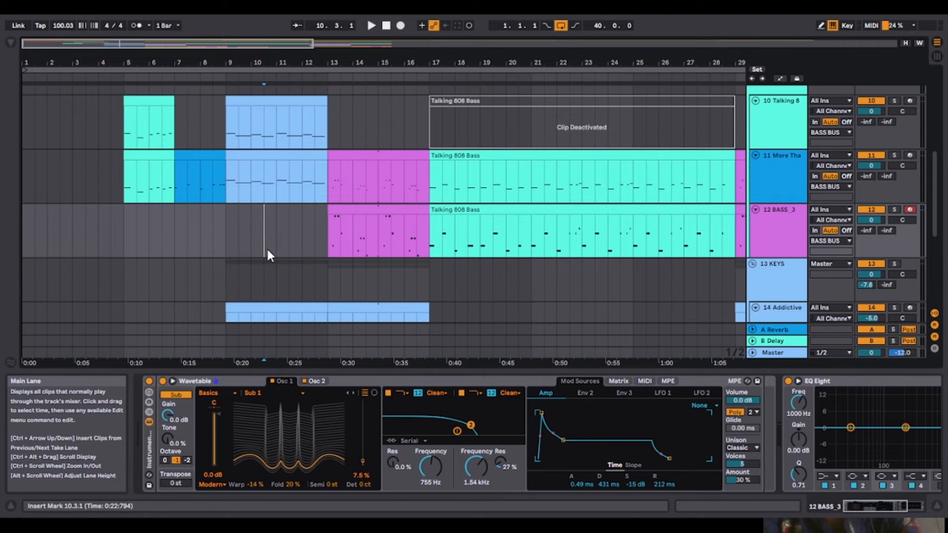
pyautogui.press('space')
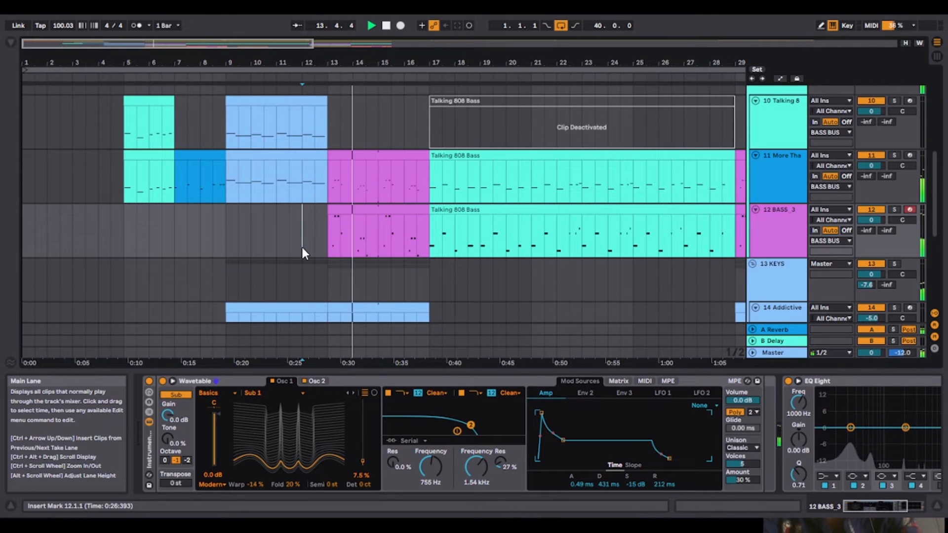
pyautogui.press('space')
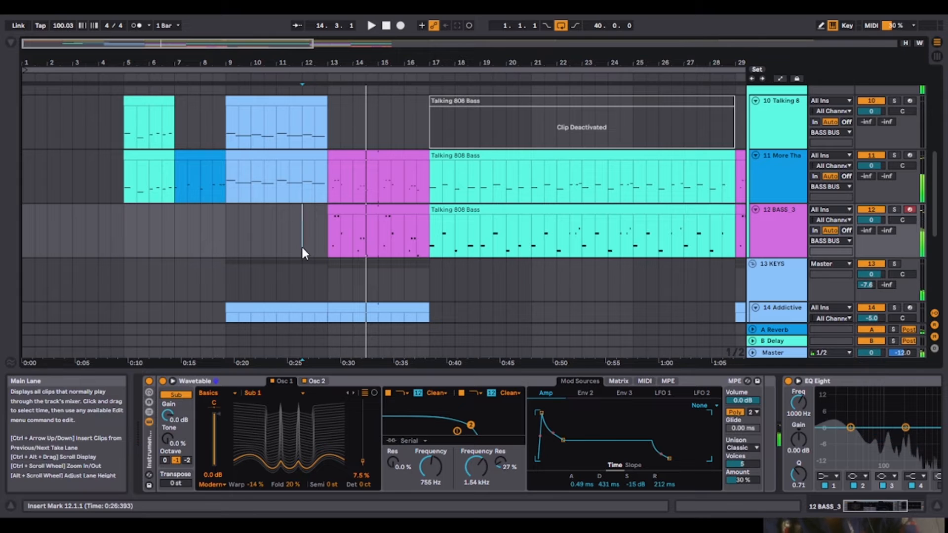
# Open the BASS_3 clip at bar 13 in the note editor, play its notes with the mix, and close the editor
pyautogui.click(326, 241)
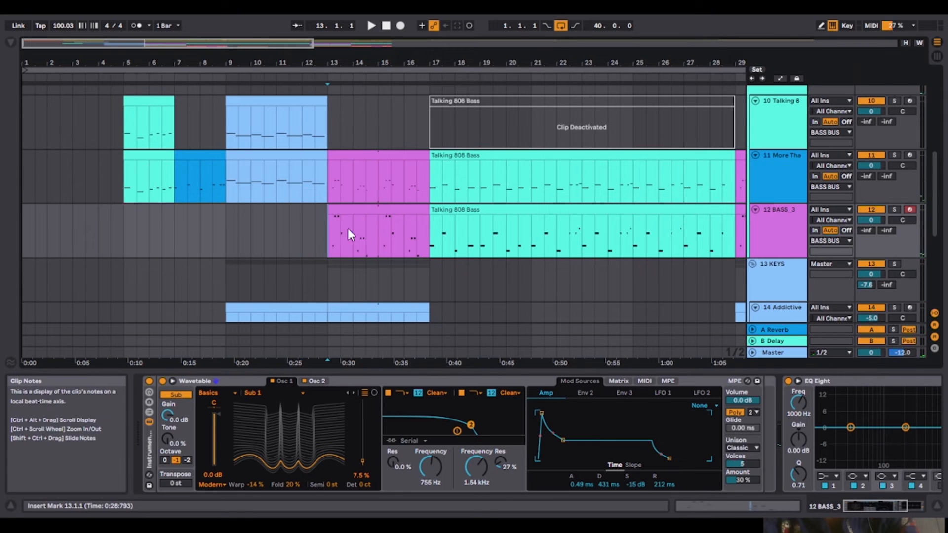
pyautogui.doubleClick(370, 214)
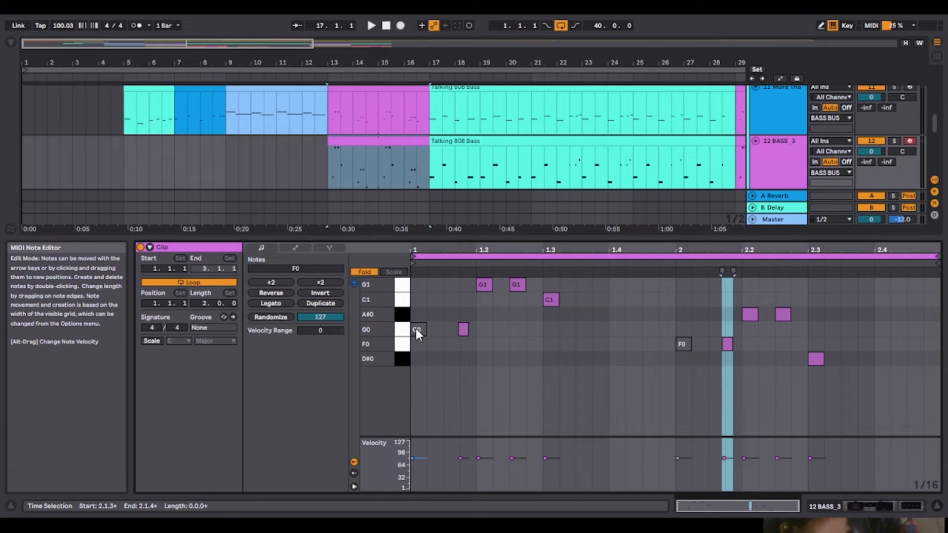
pyautogui.press('space')
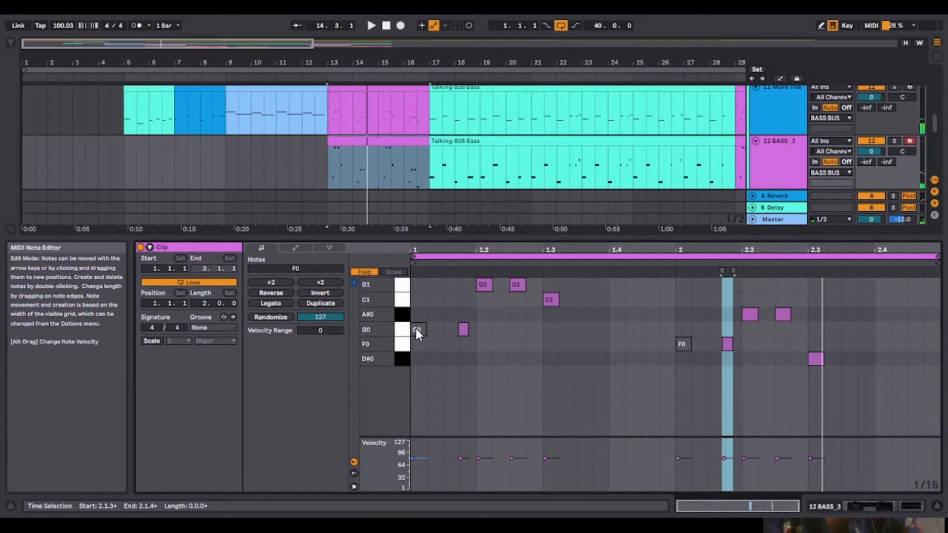
pyautogui.press('space')
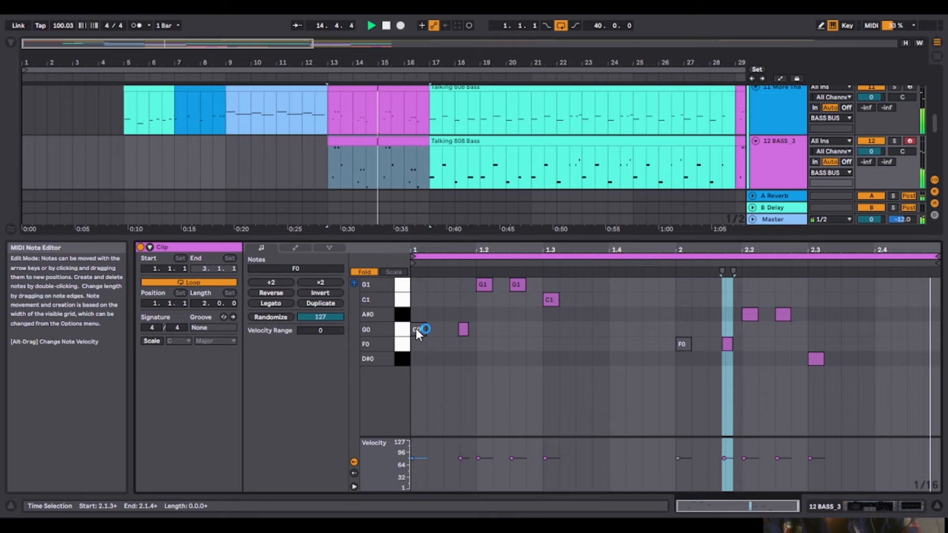
pyautogui.press('space')
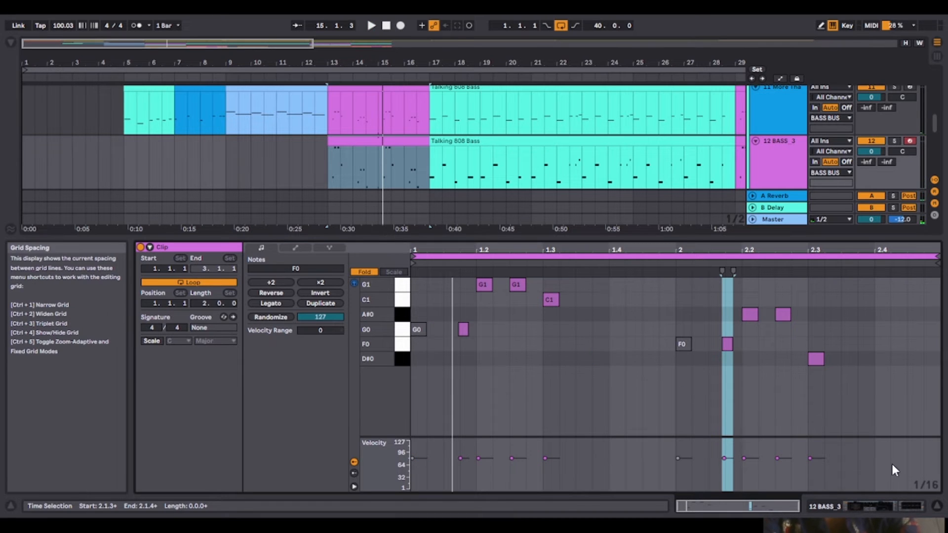
pyautogui.click(940, 507)
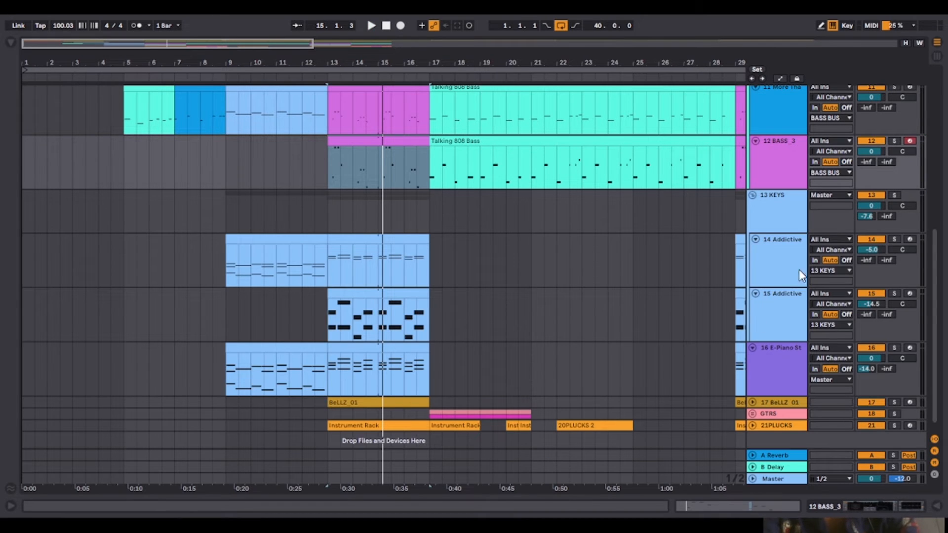
# Show the Addictive Keys plug-in on track 14 while playing from bar 9, and close its window
pyautogui.scroll(-1, 932, 271)
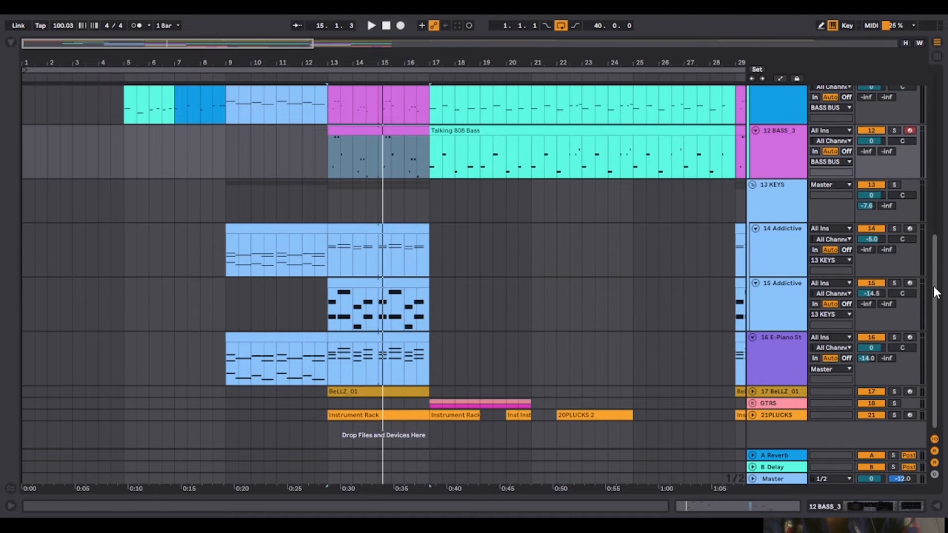
pyautogui.click(305, 229)
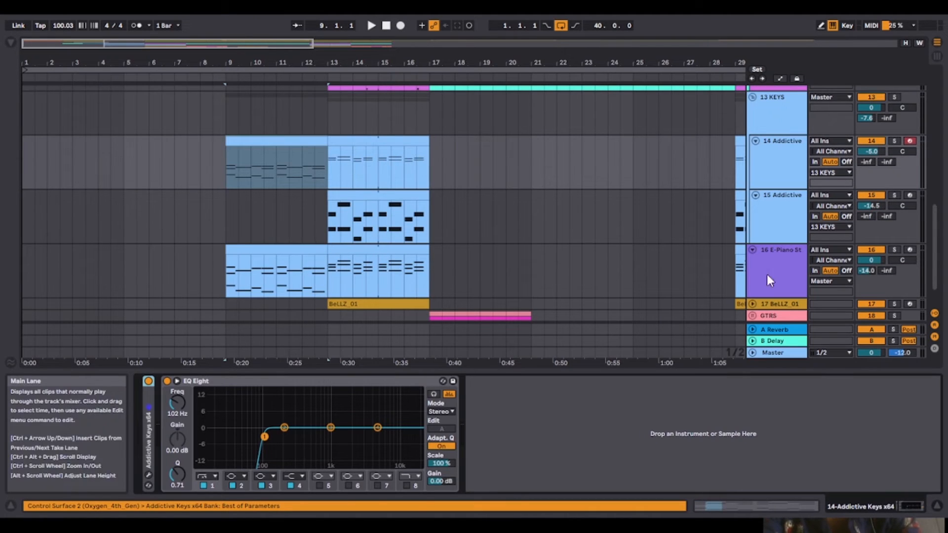
pyautogui.doubleClick(146, 393)
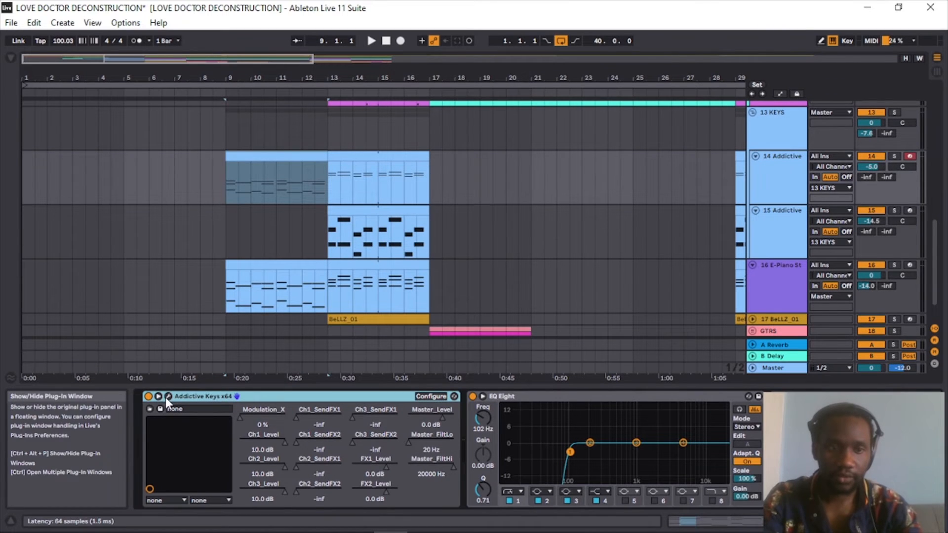
pyautogui.click(168, 396)
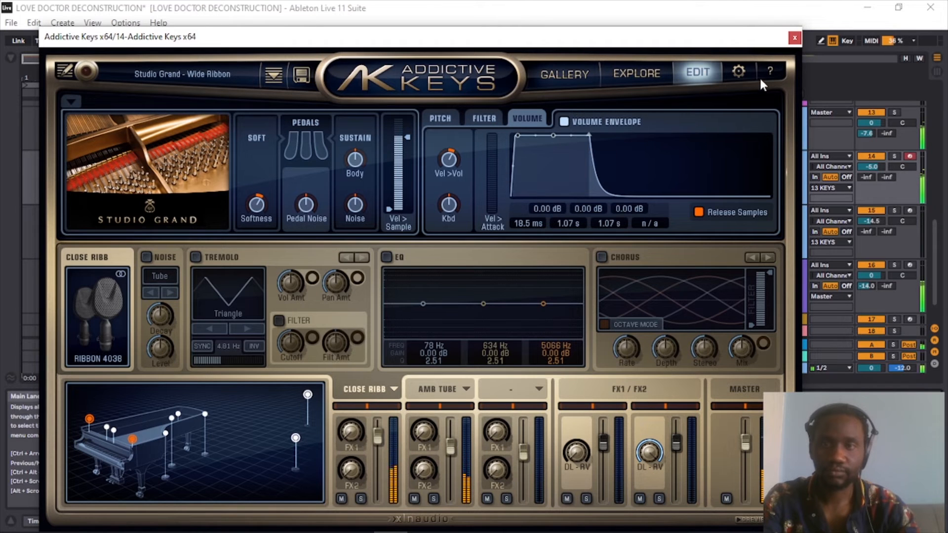
pyautogui.click(795, 39)
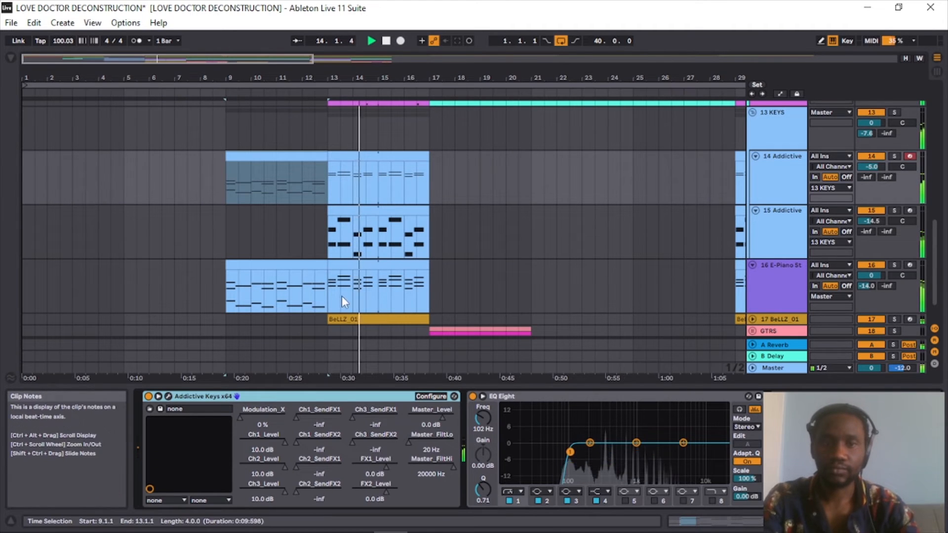
pyautogui.press('space')
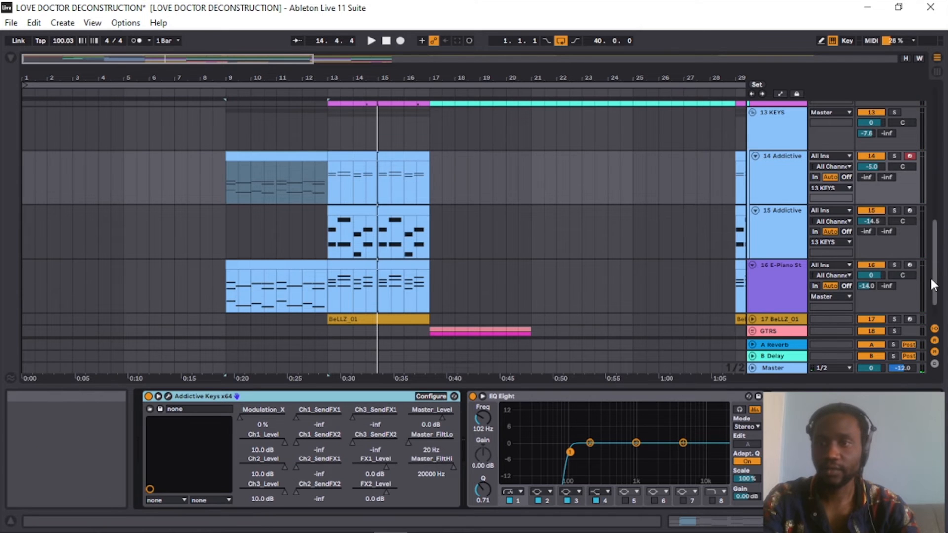
# Play the transition from VS 1 into the CHORUS from 12.4.1, and select the time from 12.4.1 to 13.2.1
pyautogui.moveTo(938, 284); pyautogui.dragTo(942, 138)
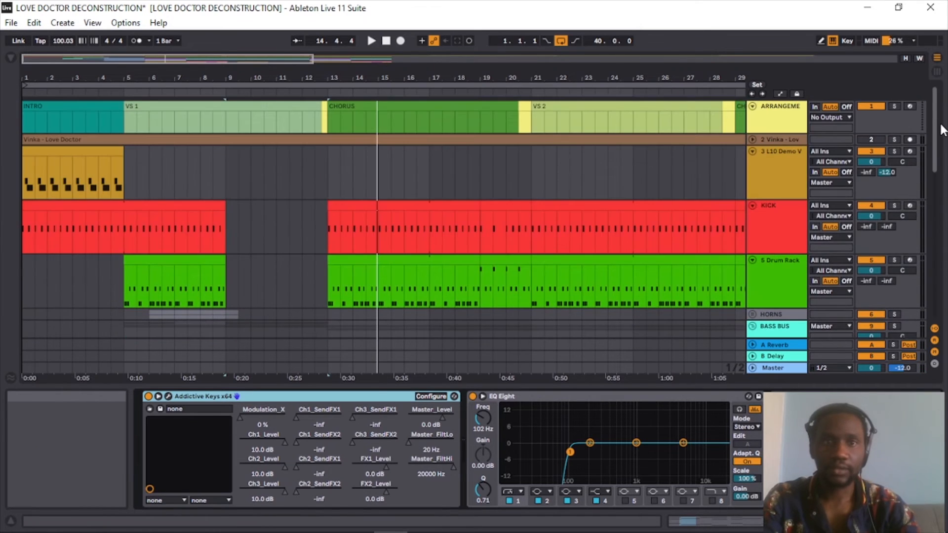
pyautogui.moveTo(245, 57); pyautogui.dragTo(167, 72)
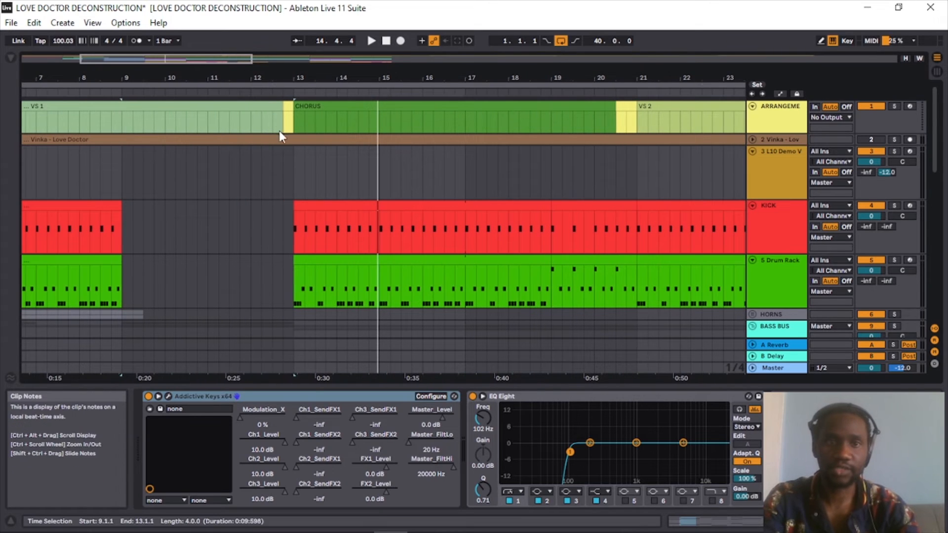
pyautogui.click(284, 161)
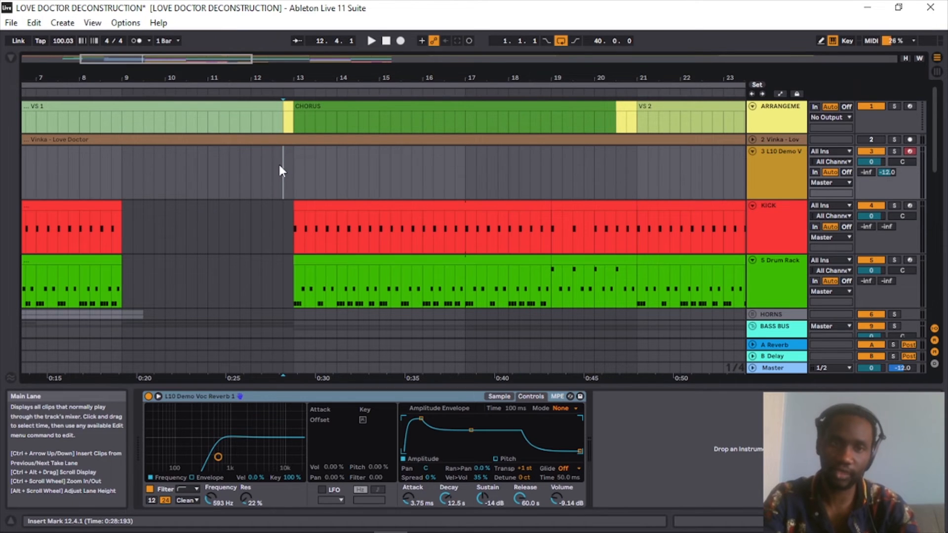
pyautogui.press('space')
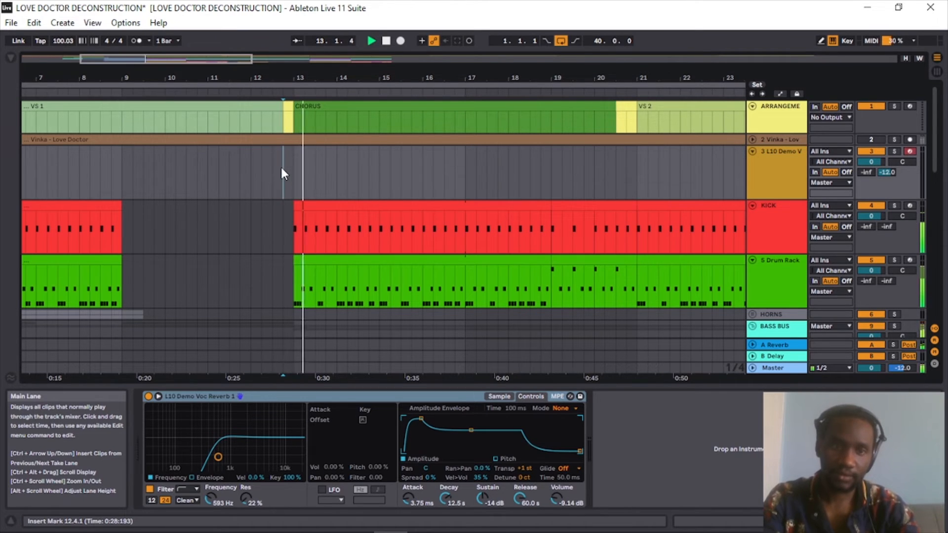
pyautogui.moveTo(281, 169); pyautogui.dragTo(303, 169)
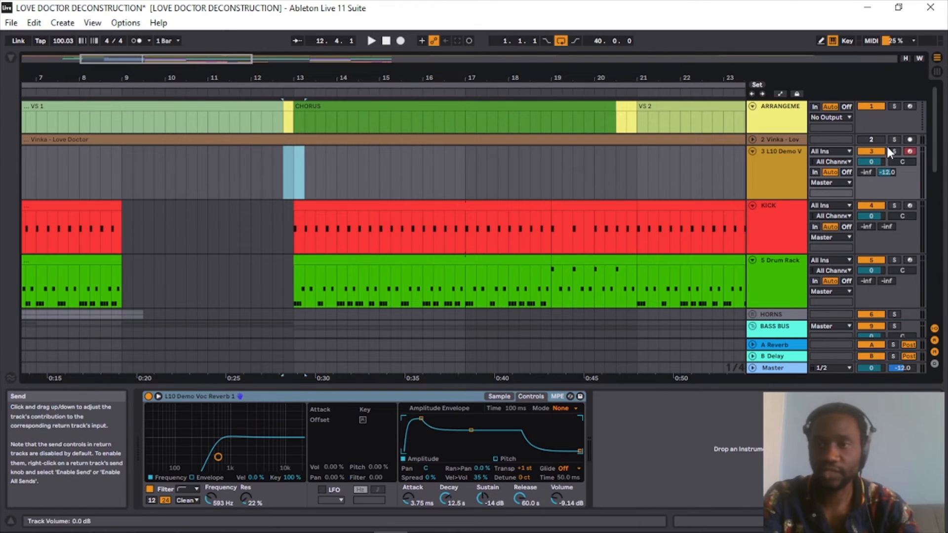
# Unfold the BeLLZ_01 track, examine the notes of its bar 13 clip, and play it with the mix
pyautogui.moveTo(933, 143); pyautogui.dragTo(931, 286)
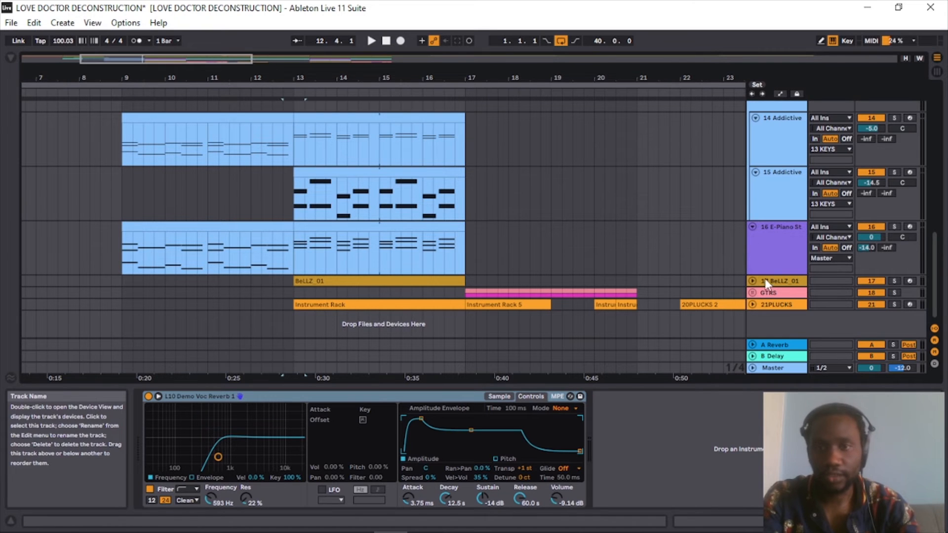
pyautogui.click(753, 283)
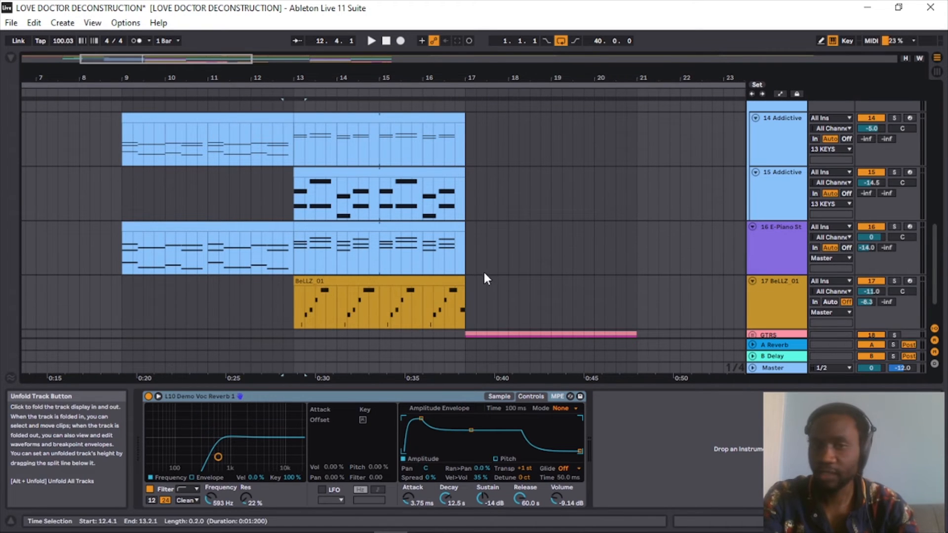
pyautogui.click(412, 286)
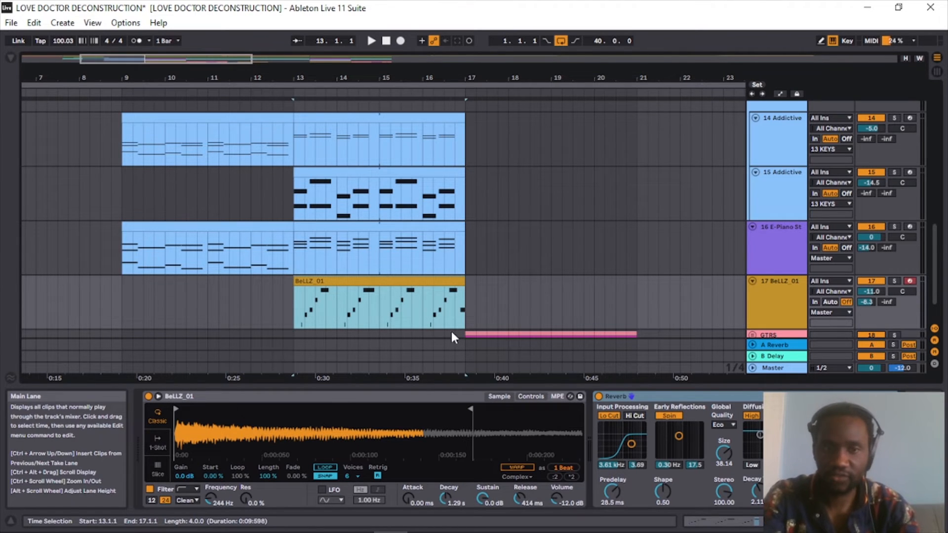
pyautogui.press('space')
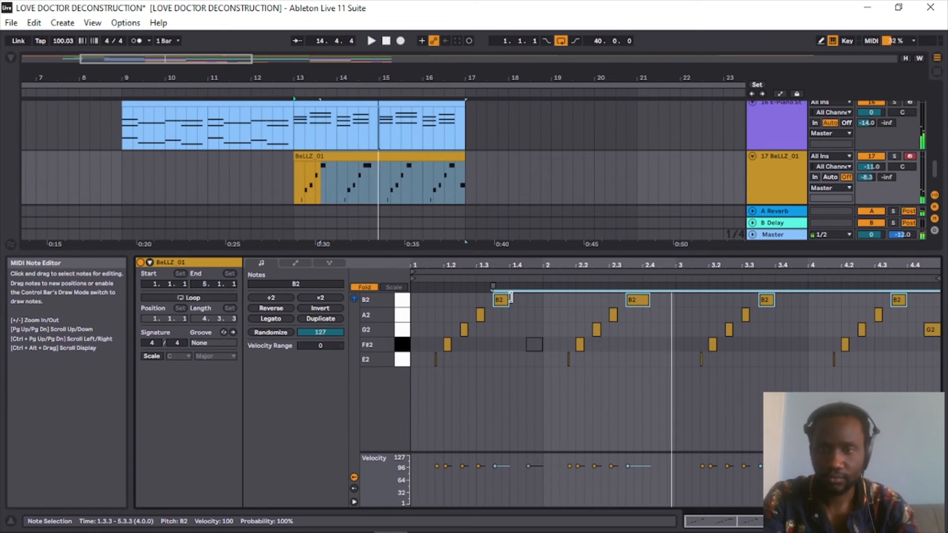
pyautogui.click(786, 179)
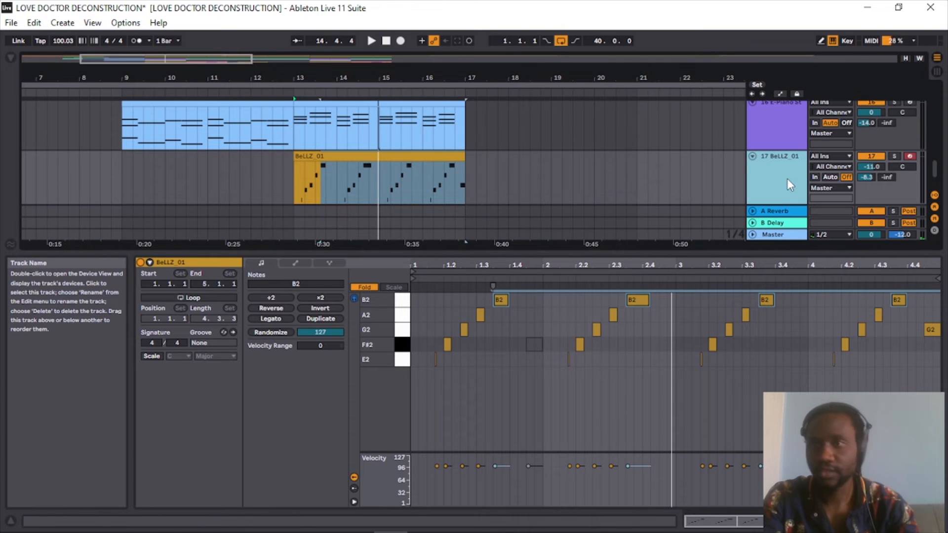
pyautogui.scroll(-3, 936, 185)
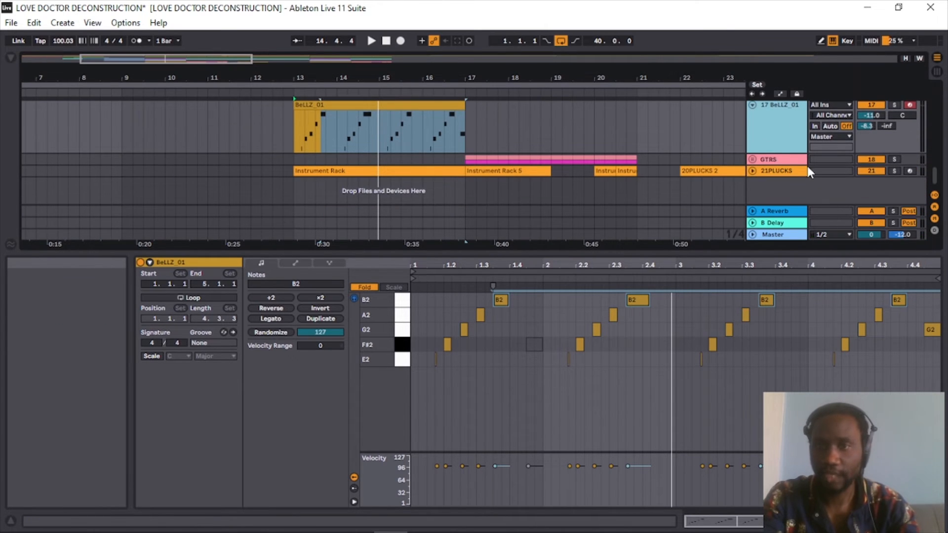
# Unfold the 21PLUCKS track and trim the start of its bar 13 Instrument Rack clip to 13.3.1
pyautogui.click(752, 171)
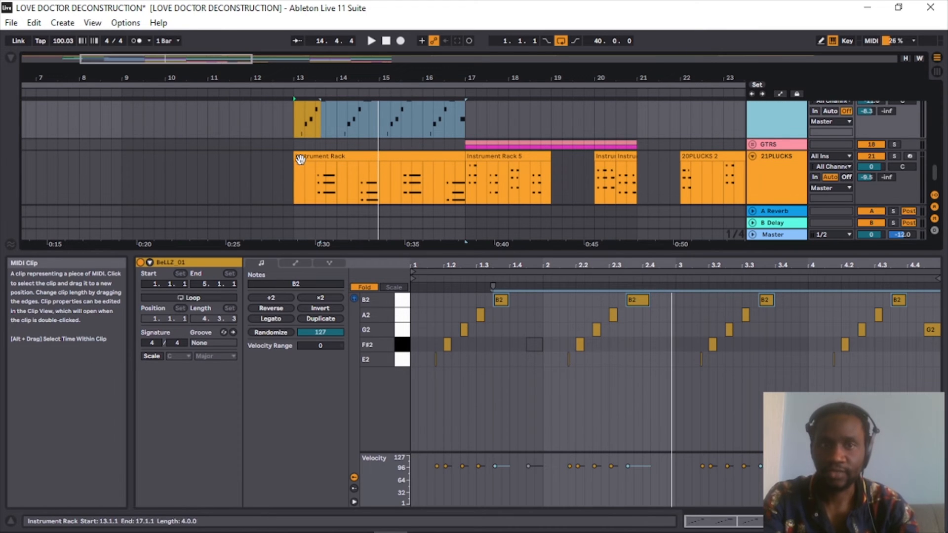
pyautogui.moveTo(296, 158); pyautogui.dragTo(313, 162)
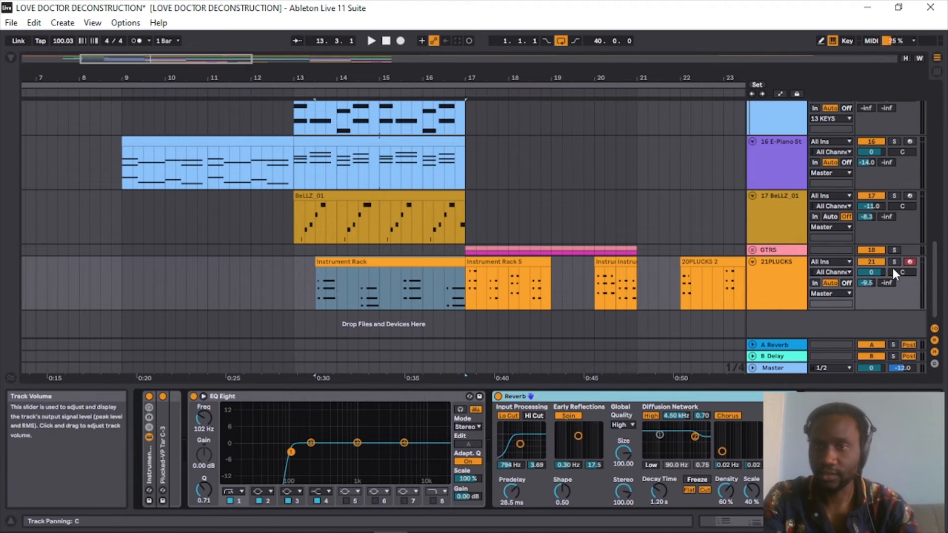
pyautogui.press('space')
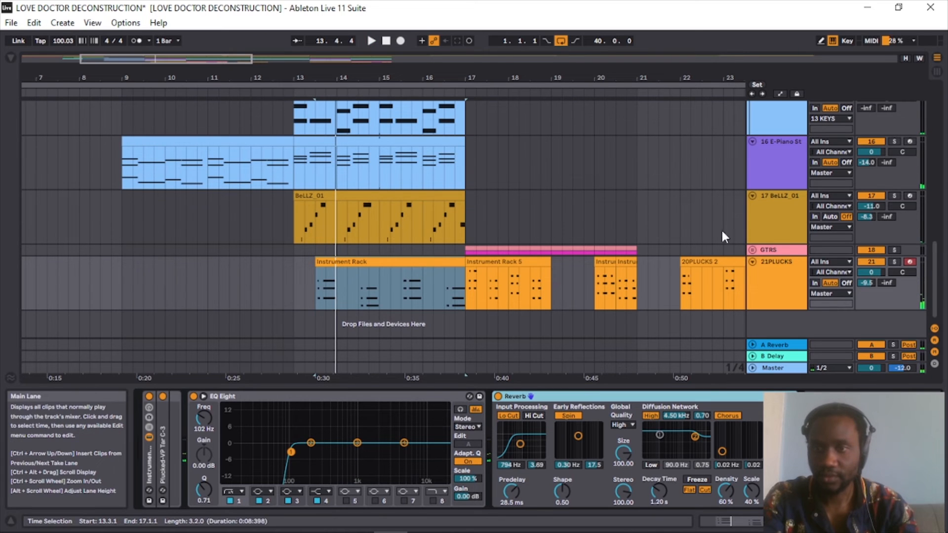
# Solo the 21PLUCKS track, play its Instrument Rack clip from 13.3.1 to bar 17, and turn the solo off
pyautogui.click(894, 262)
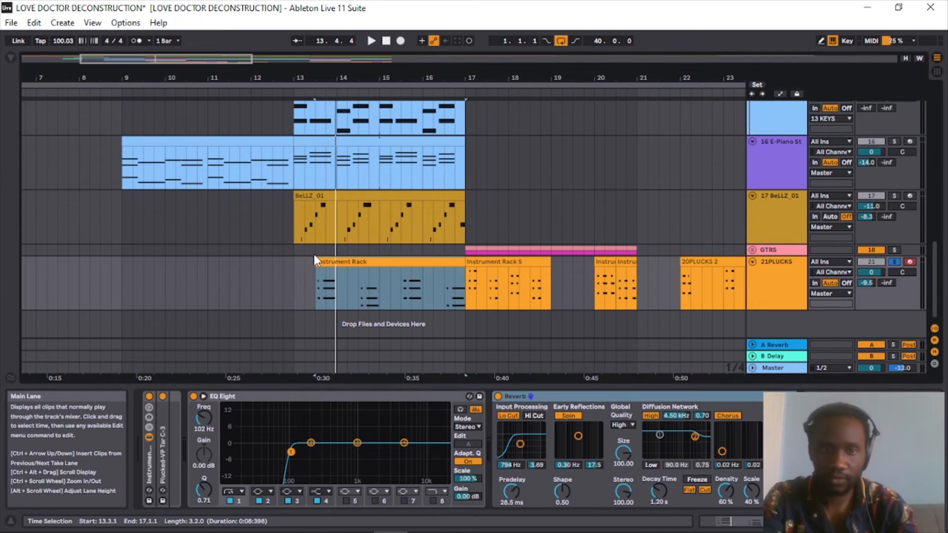
pyautogui.click(326, 260)
pyautogui.press('space')
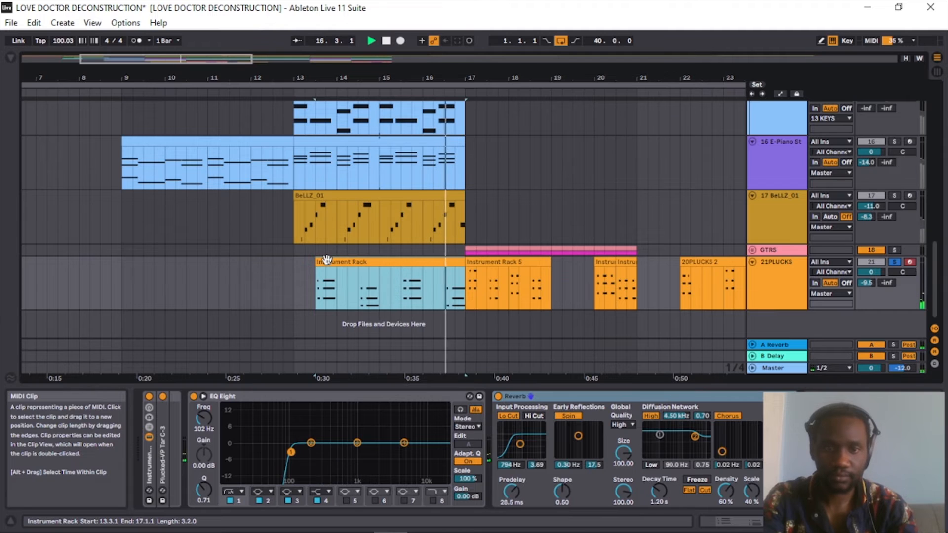
pyautogui.press('space')
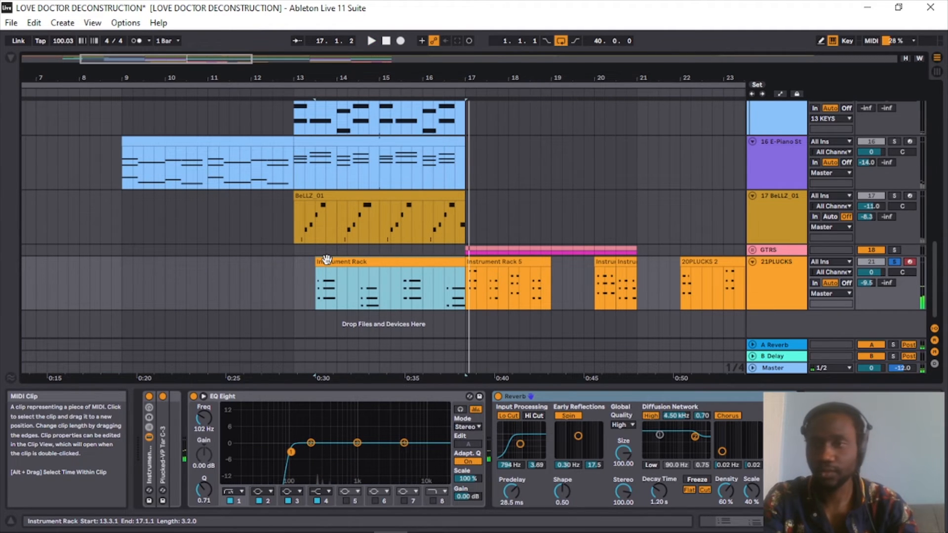
pyautogui.click(893, 262)
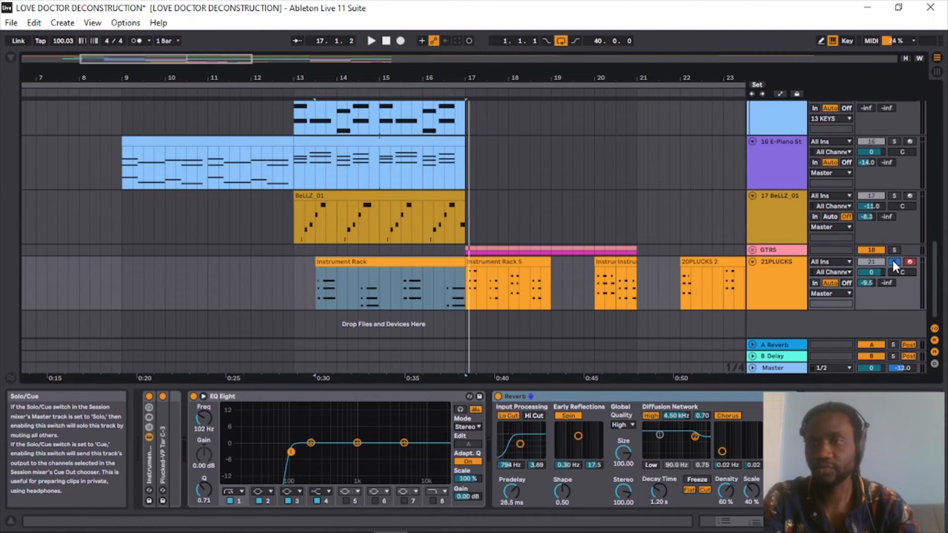
# Play the plucks with the full mix from 13.1.1 into bar 17
pyautogui.click(293, 295)
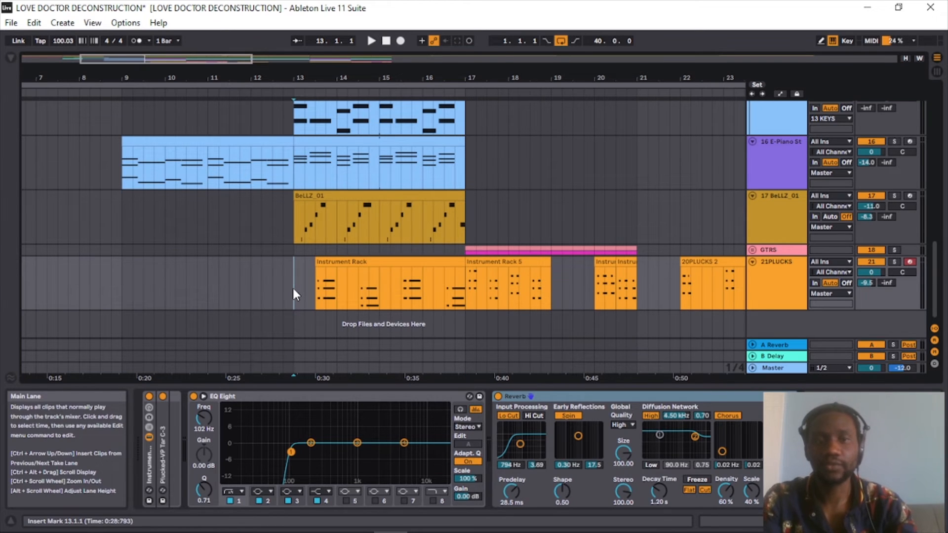
pyautogui.press('space')
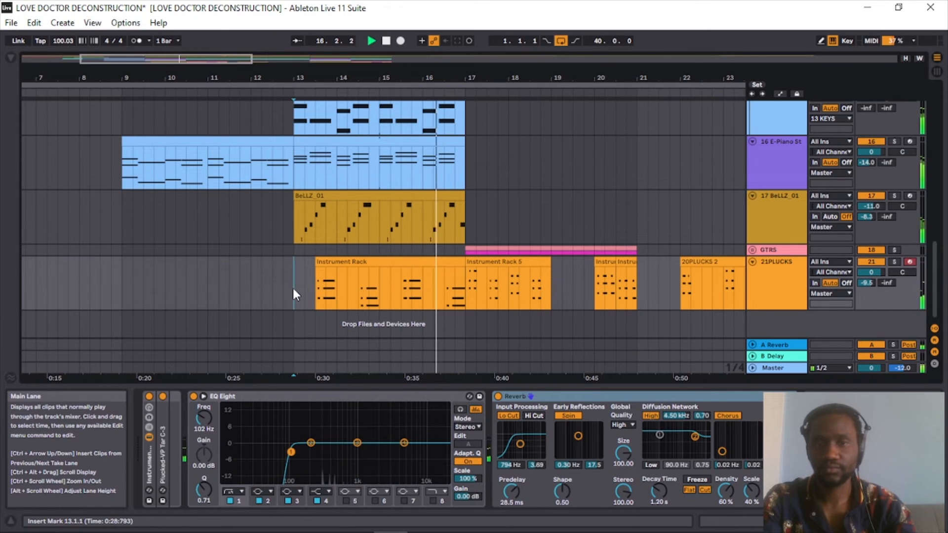
pyautogui.press('space')
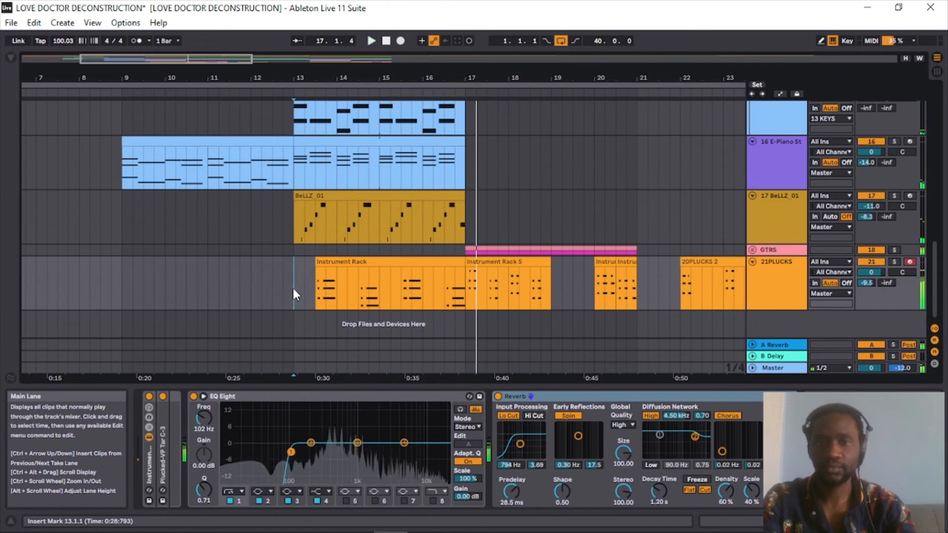
# Open the first plucks Instrument Rack clip in the note editor and play its closing chords with the mix
pyautogui.doubleClick(429, 276)
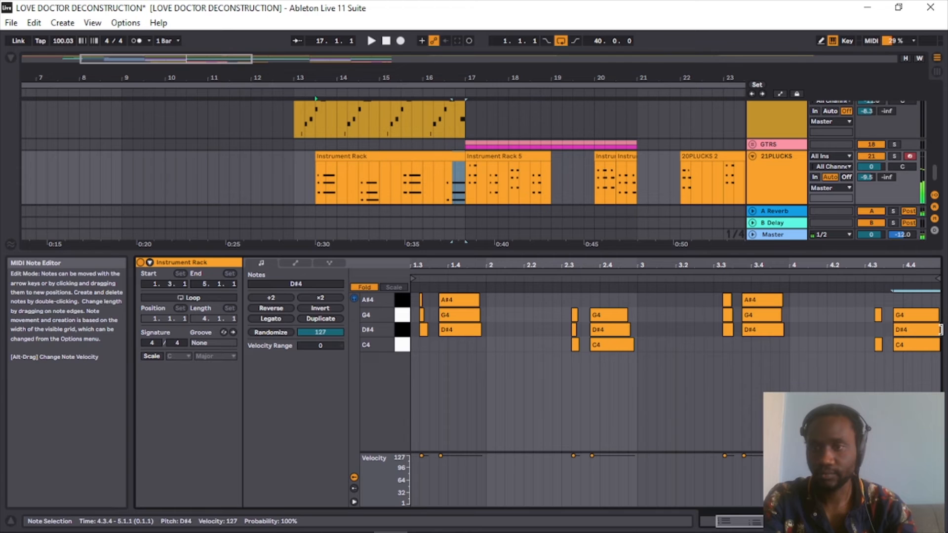
pyautogui.doubleClick(878, 330)
pyautogui.press('space')
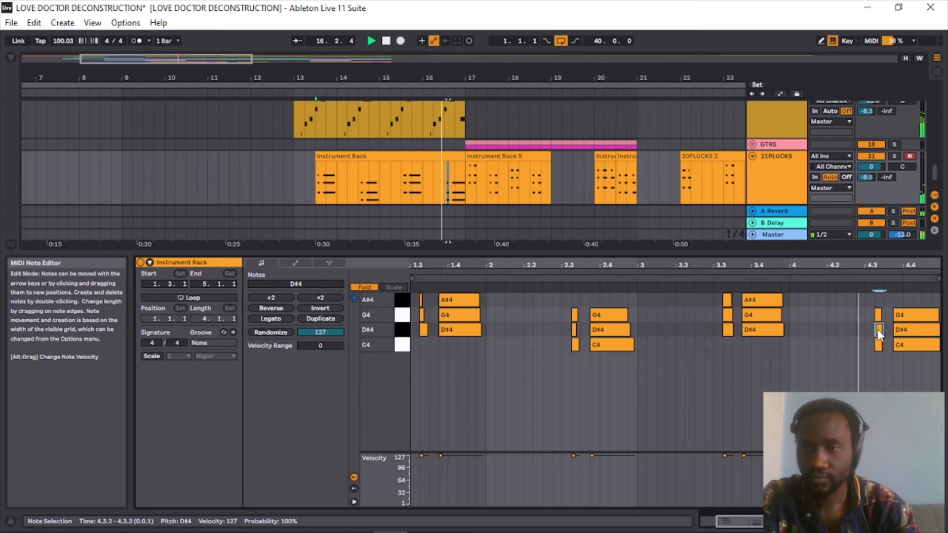
pyautogui.press('space')
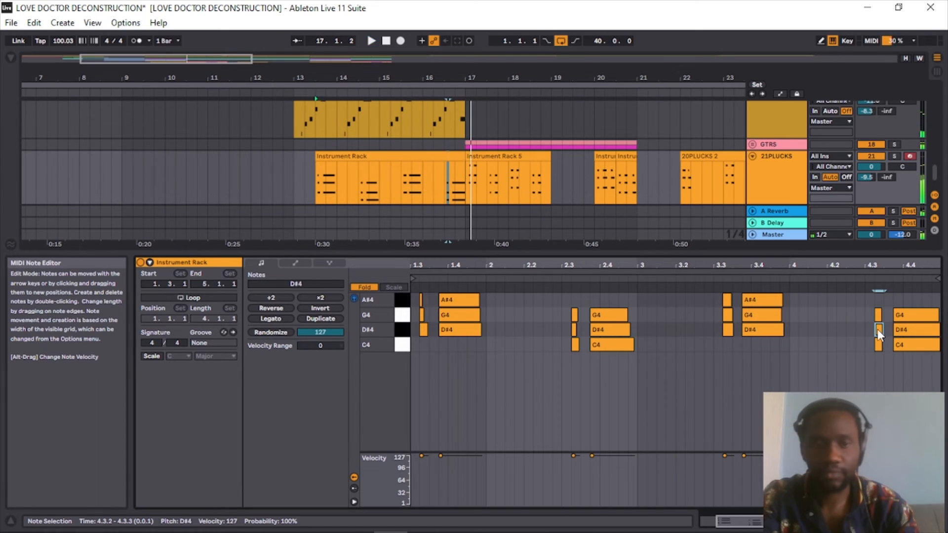
# Save the Live Set and close the note editor
pyautogui.hotkey('ctrl', 's')
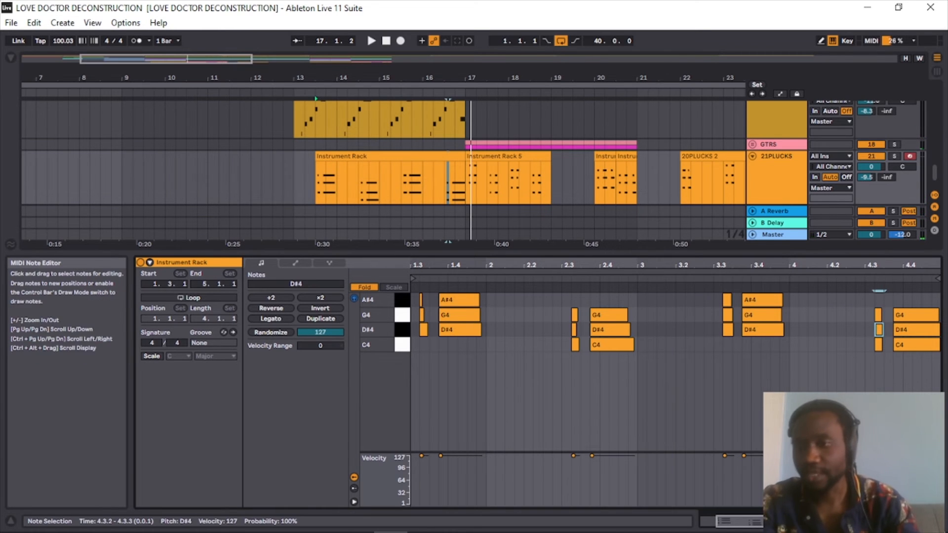
pyautogui.click(936, 521)
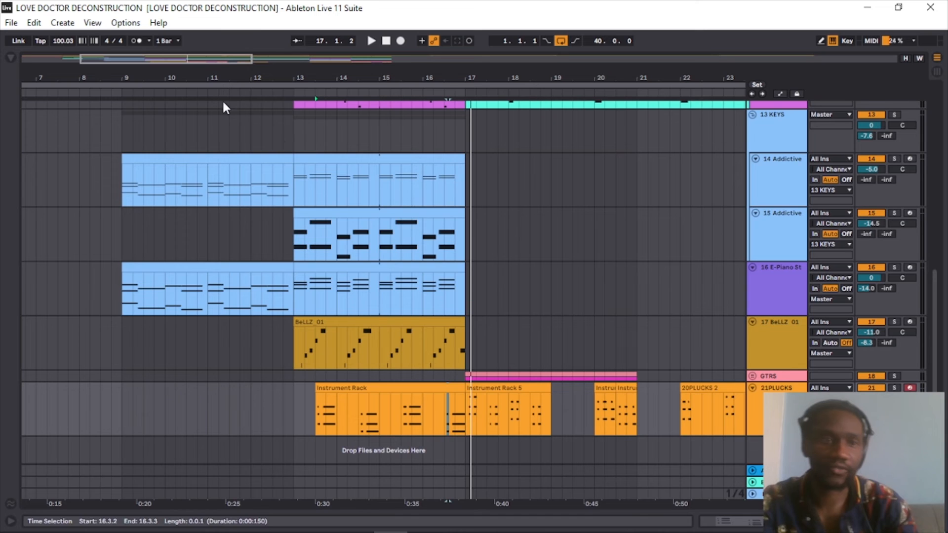
# Show the whole song timeline from its first track, and stop playback
pyautogui.moveTo(226, 61); pyautogui.dragTo(760, 60)
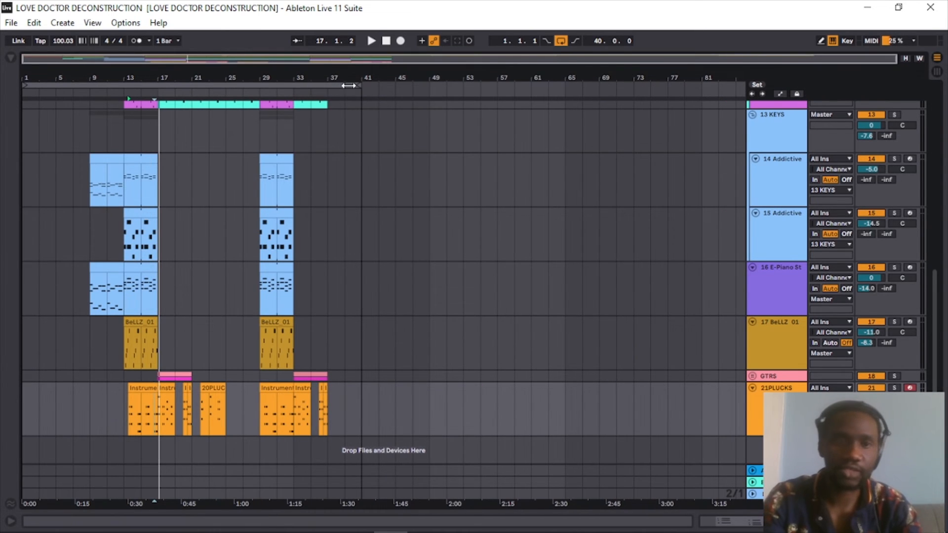
pyautogui.moveTo(941, 367); pyautogui.dragTo(940, 159)
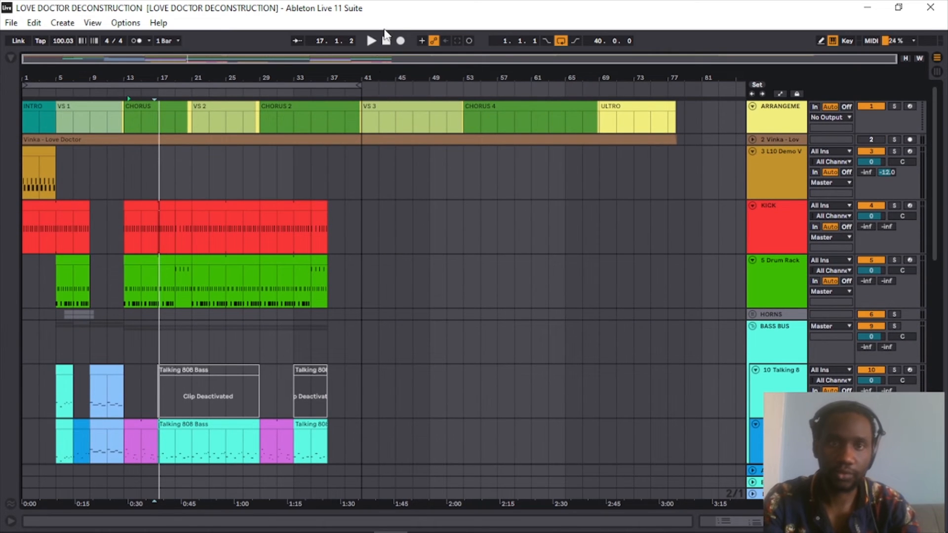
pyautogui.click(387, 41)
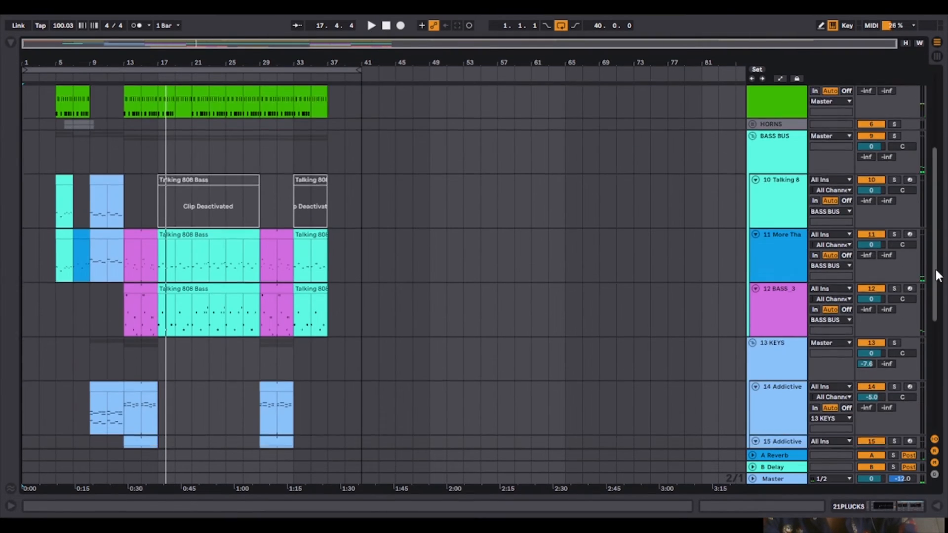
# Unfold the GTRS group and show the GTR 1 and GTR 2 clips between bars 17 and 21 in close-up
pyautogui.moveTo(934, 269); pyautogui.dragTo(923, 366)
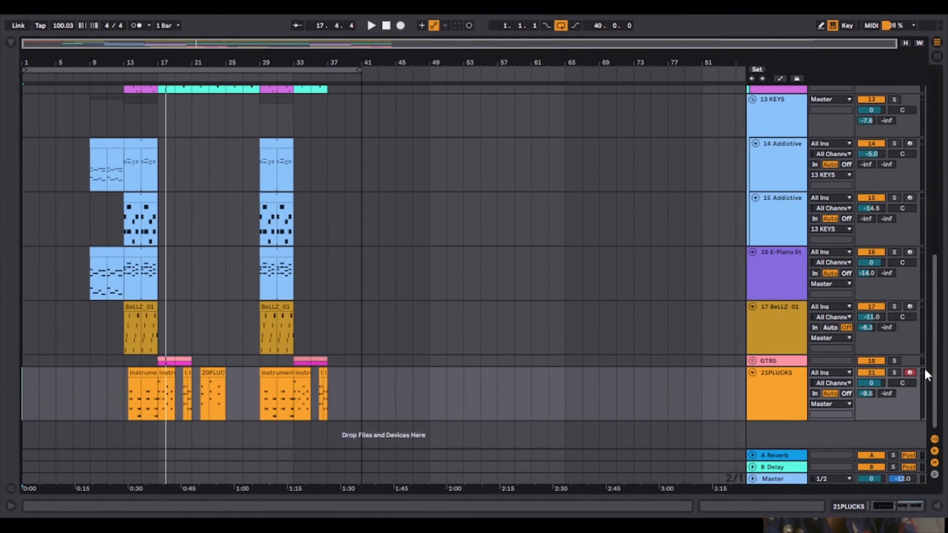
pyautogui.click(751, 361)
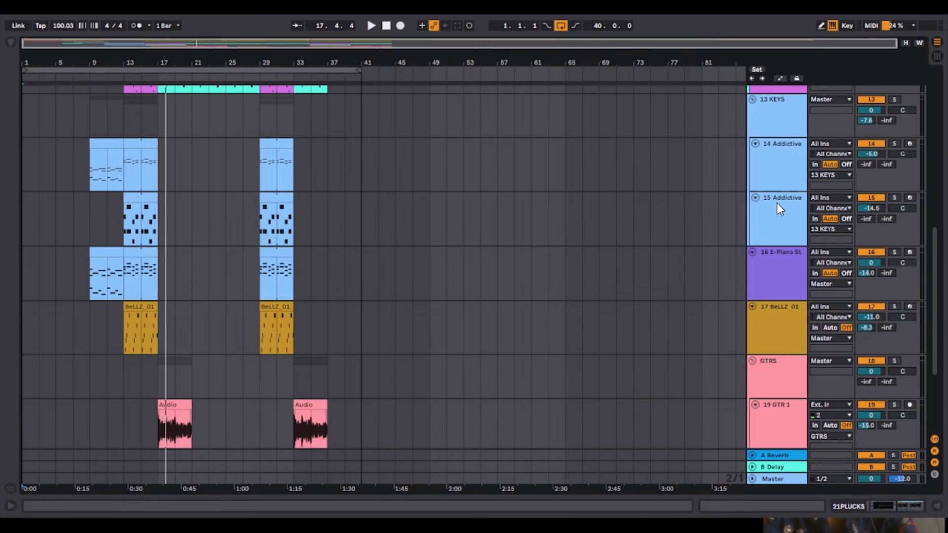
pyautogui.scroll(-5, 938, 283)
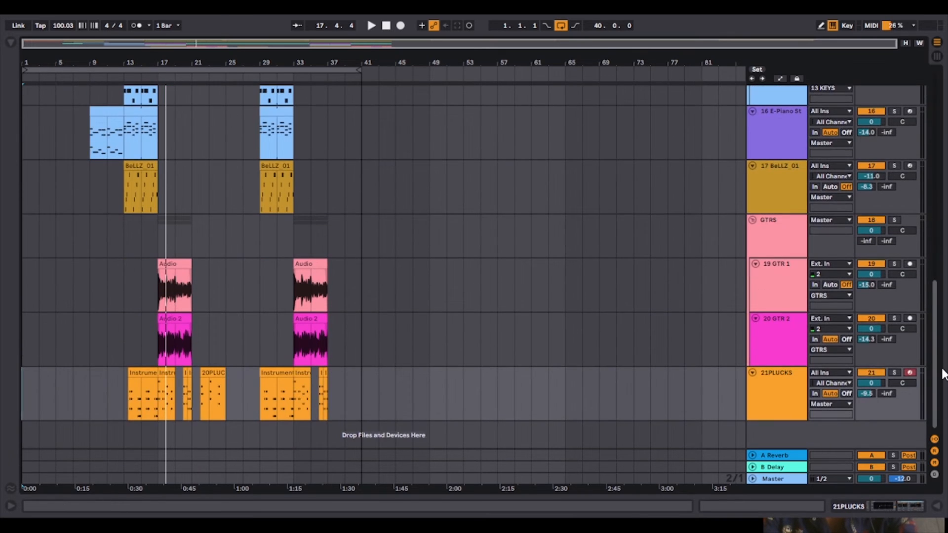
pyautogui.moveTo(169, 47); pyautogui.dragTo(238, 113)
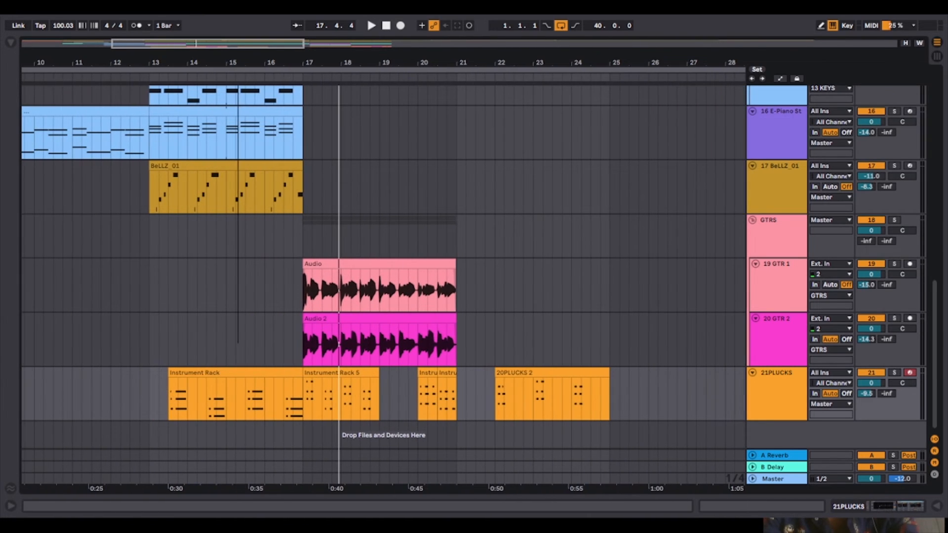
# Solo the GTRS group and select the GTR 1 audio clip at bar 17
pyautogui.moveTo(301, 279); pyautogui.dragTo(458, 343)
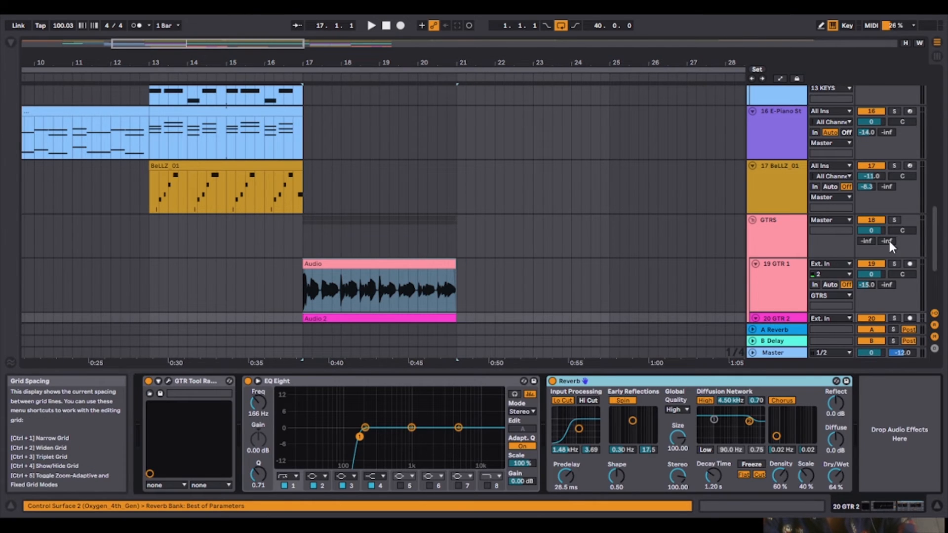
pyautogui.click(895, 219)
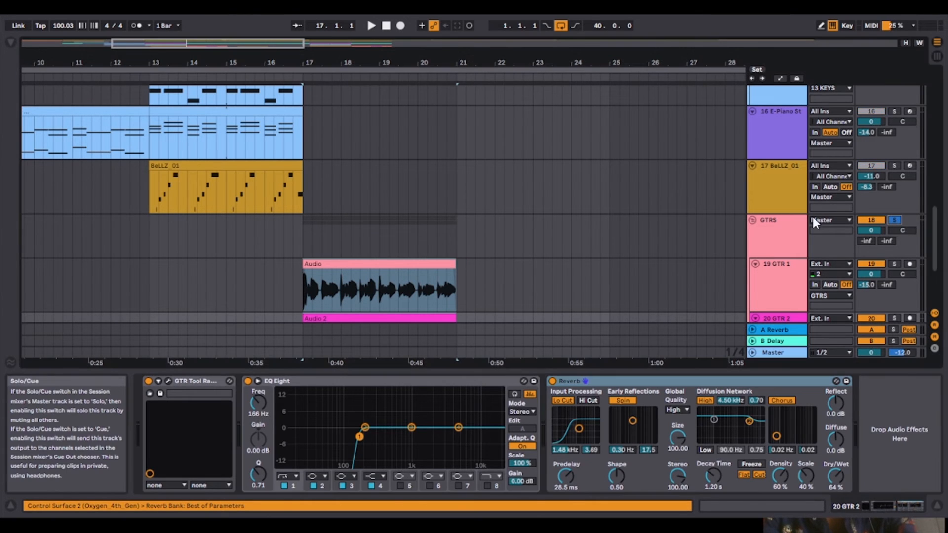
pyautogui.click(441, 262)
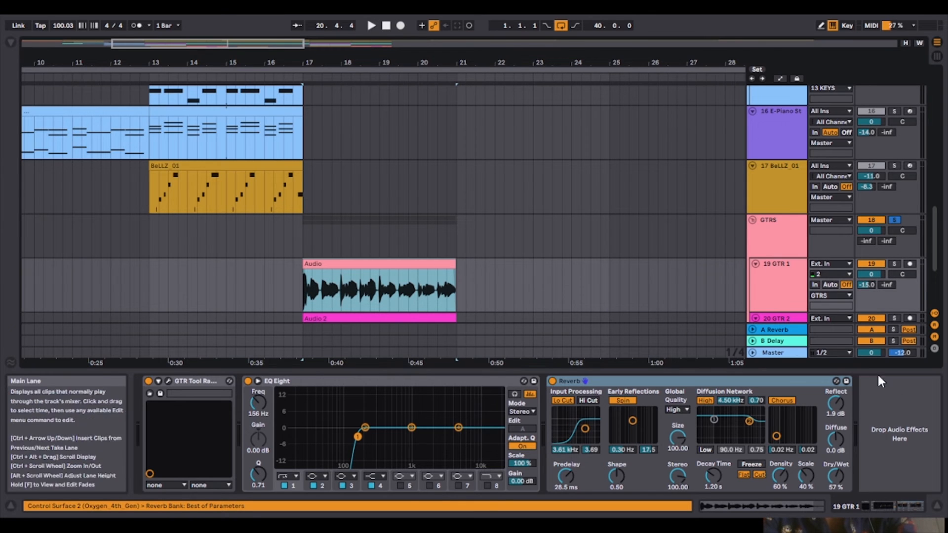
# Examine the GTR Tool Rack pedals on the 19 GTR 1 track, close the plug-in window, and select the track's Reverb
pyautogui.moveTo(938, 246); pyautogui.dragTo(939, 274)
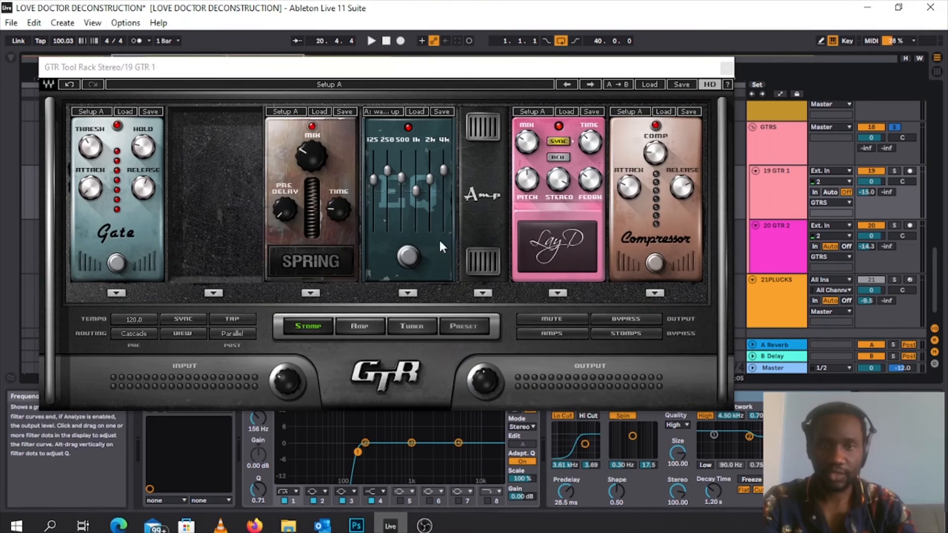
pyautogui.moveTo(421, 73); pyautogui.dragTo(453, 69)
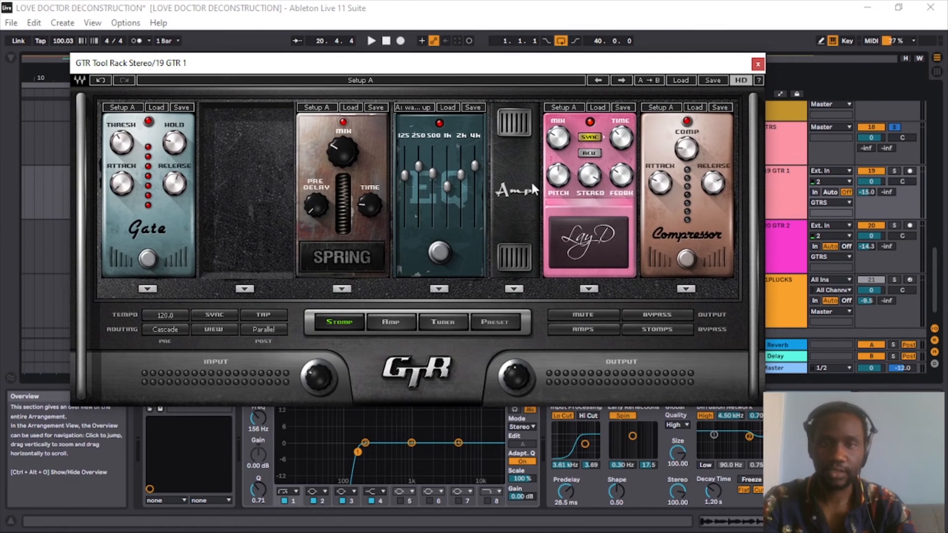
pyautogui.click(758, 63)
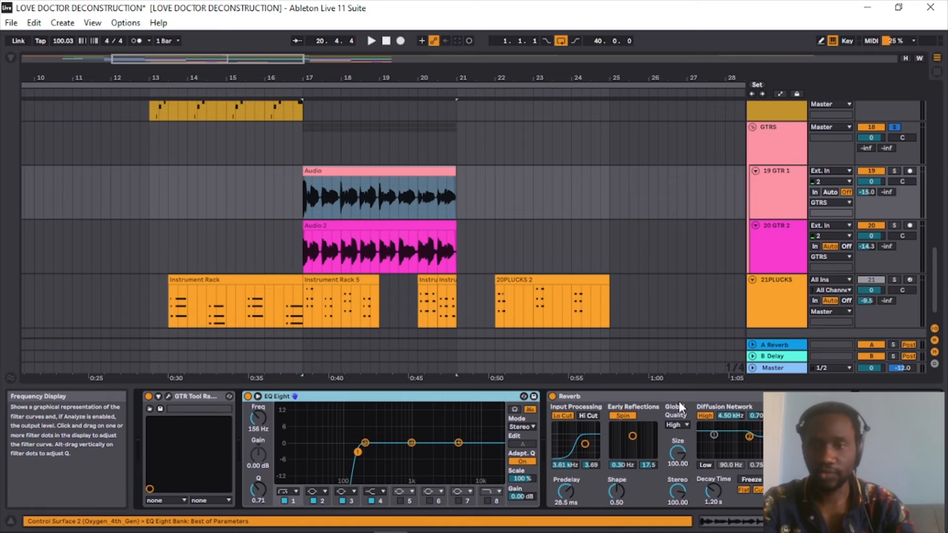
pyautogui.click(692, 398)
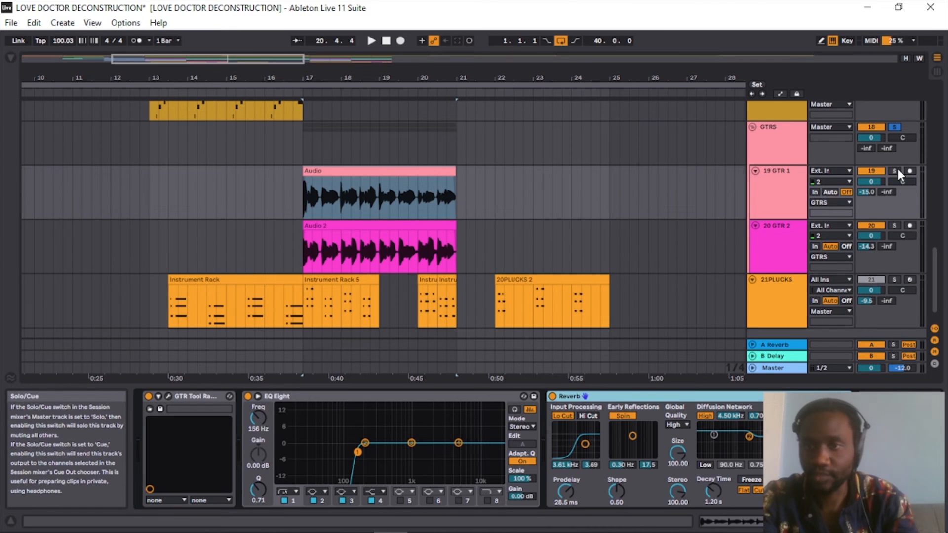
# Solo the 19 GTR 1 track and play its audio clip from bar 17
pyautogui.click(365, 204)
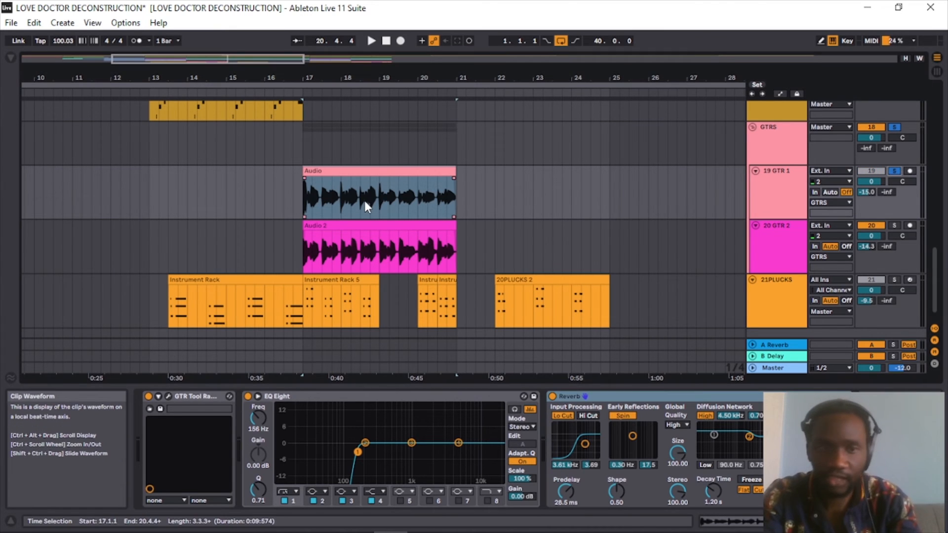
pyautogui.click(374, 173)
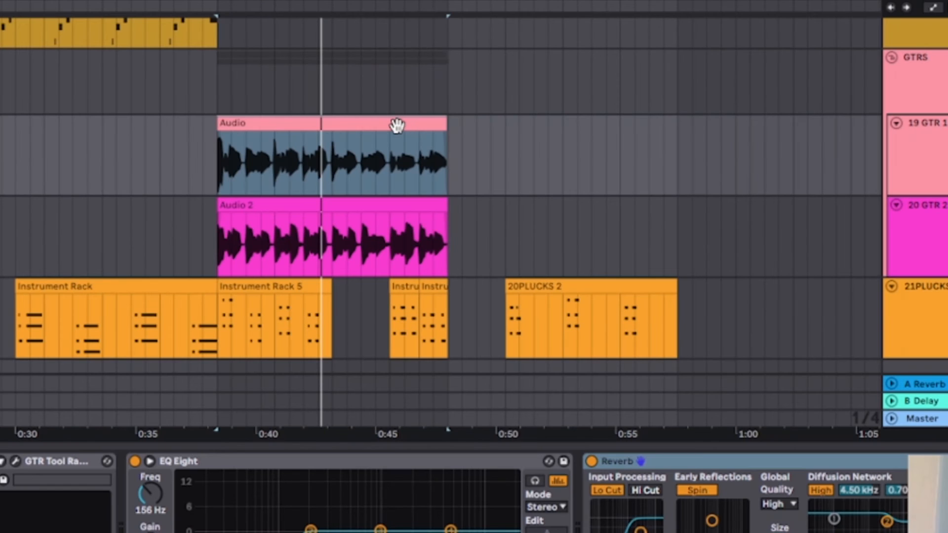
pyautogui.press('space')
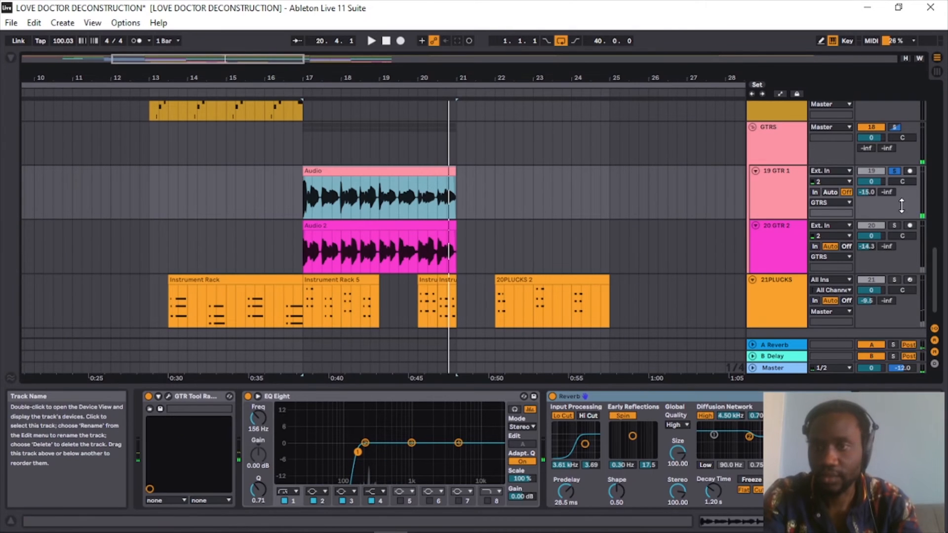
# Switch the solo to the 20 GTR 2 track and play its Audio 2 clip from bar 17
pyautogui.click(894, 223)
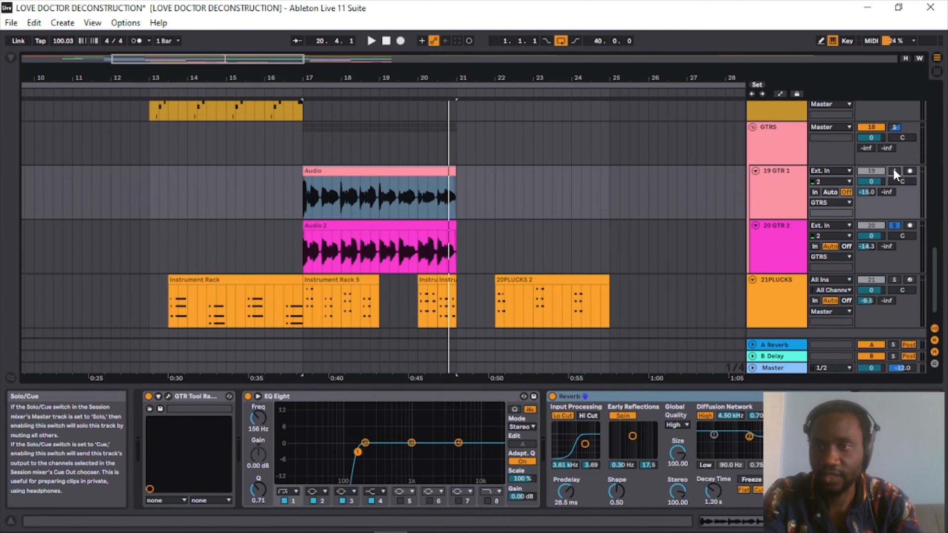
pyautogui.click(430, 224)
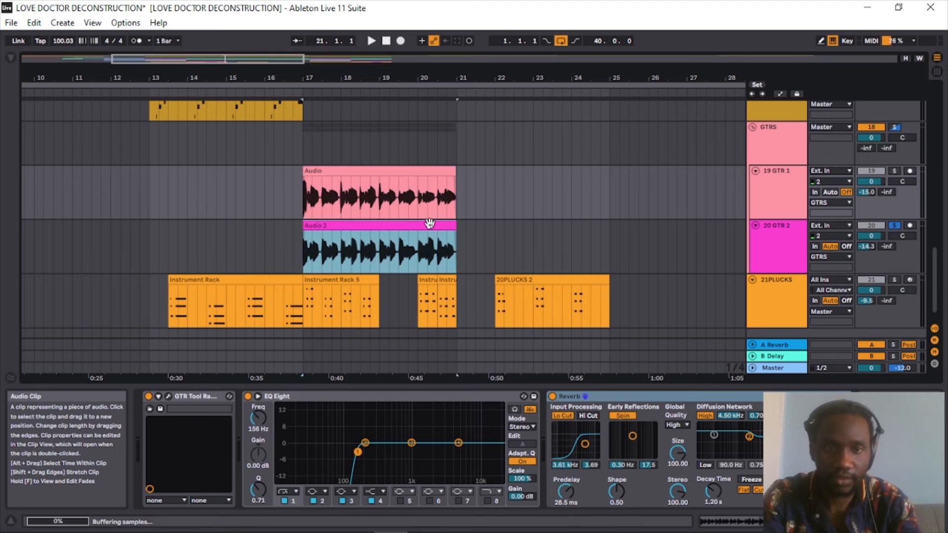
pyautogui.press('space')
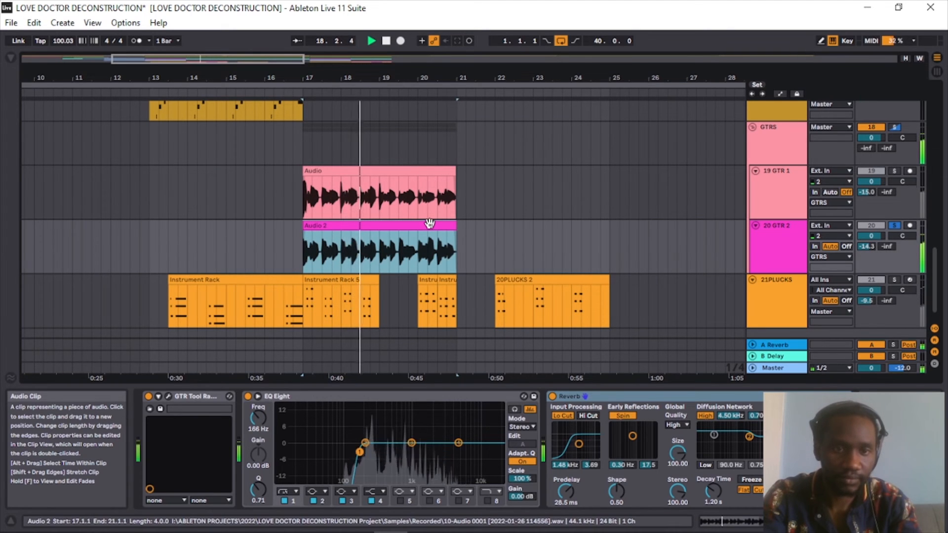
pyautogui.press('space')
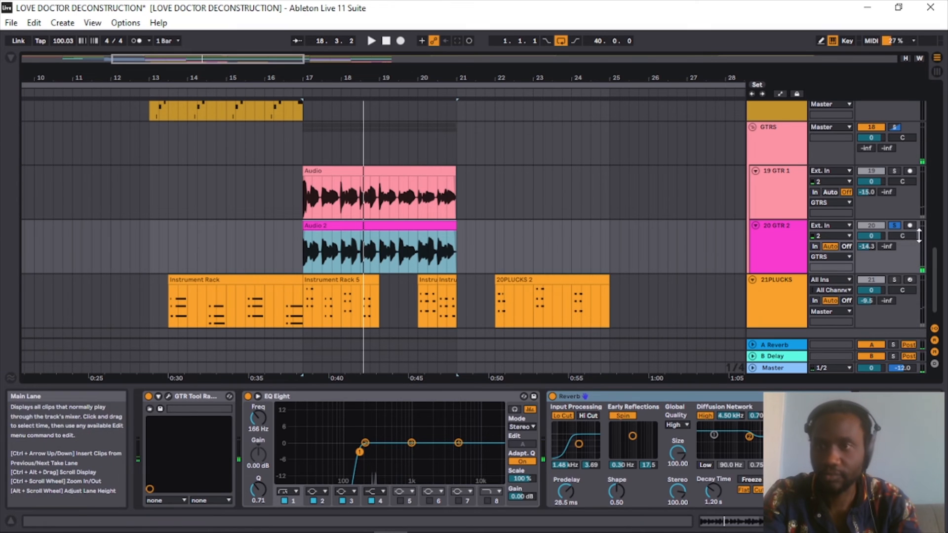
# Solo the whole GTRS group and play both guitar clips together from bar 17
pyautogui.click(895, 126)
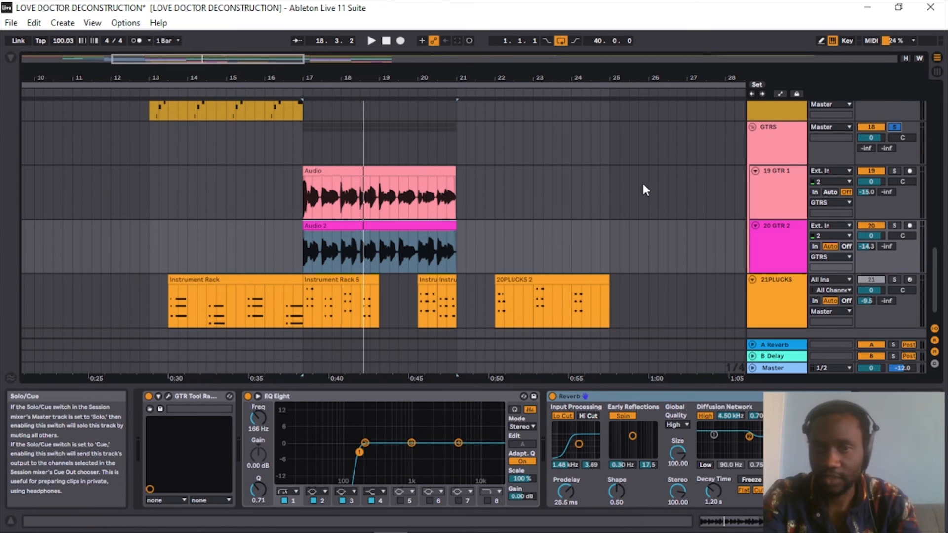
pyautogui.click(385, 205)
pyautogui.click(376, 169)
pyautogui.press('space')
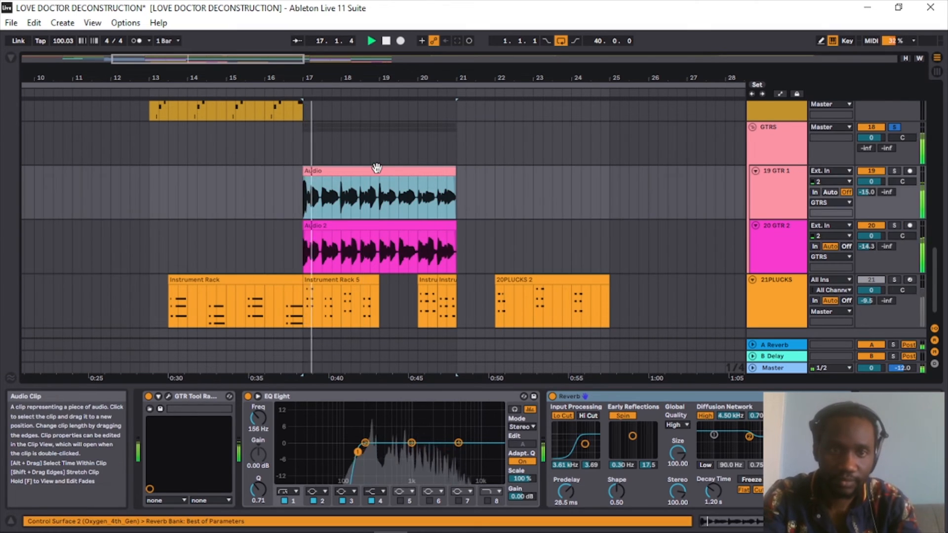